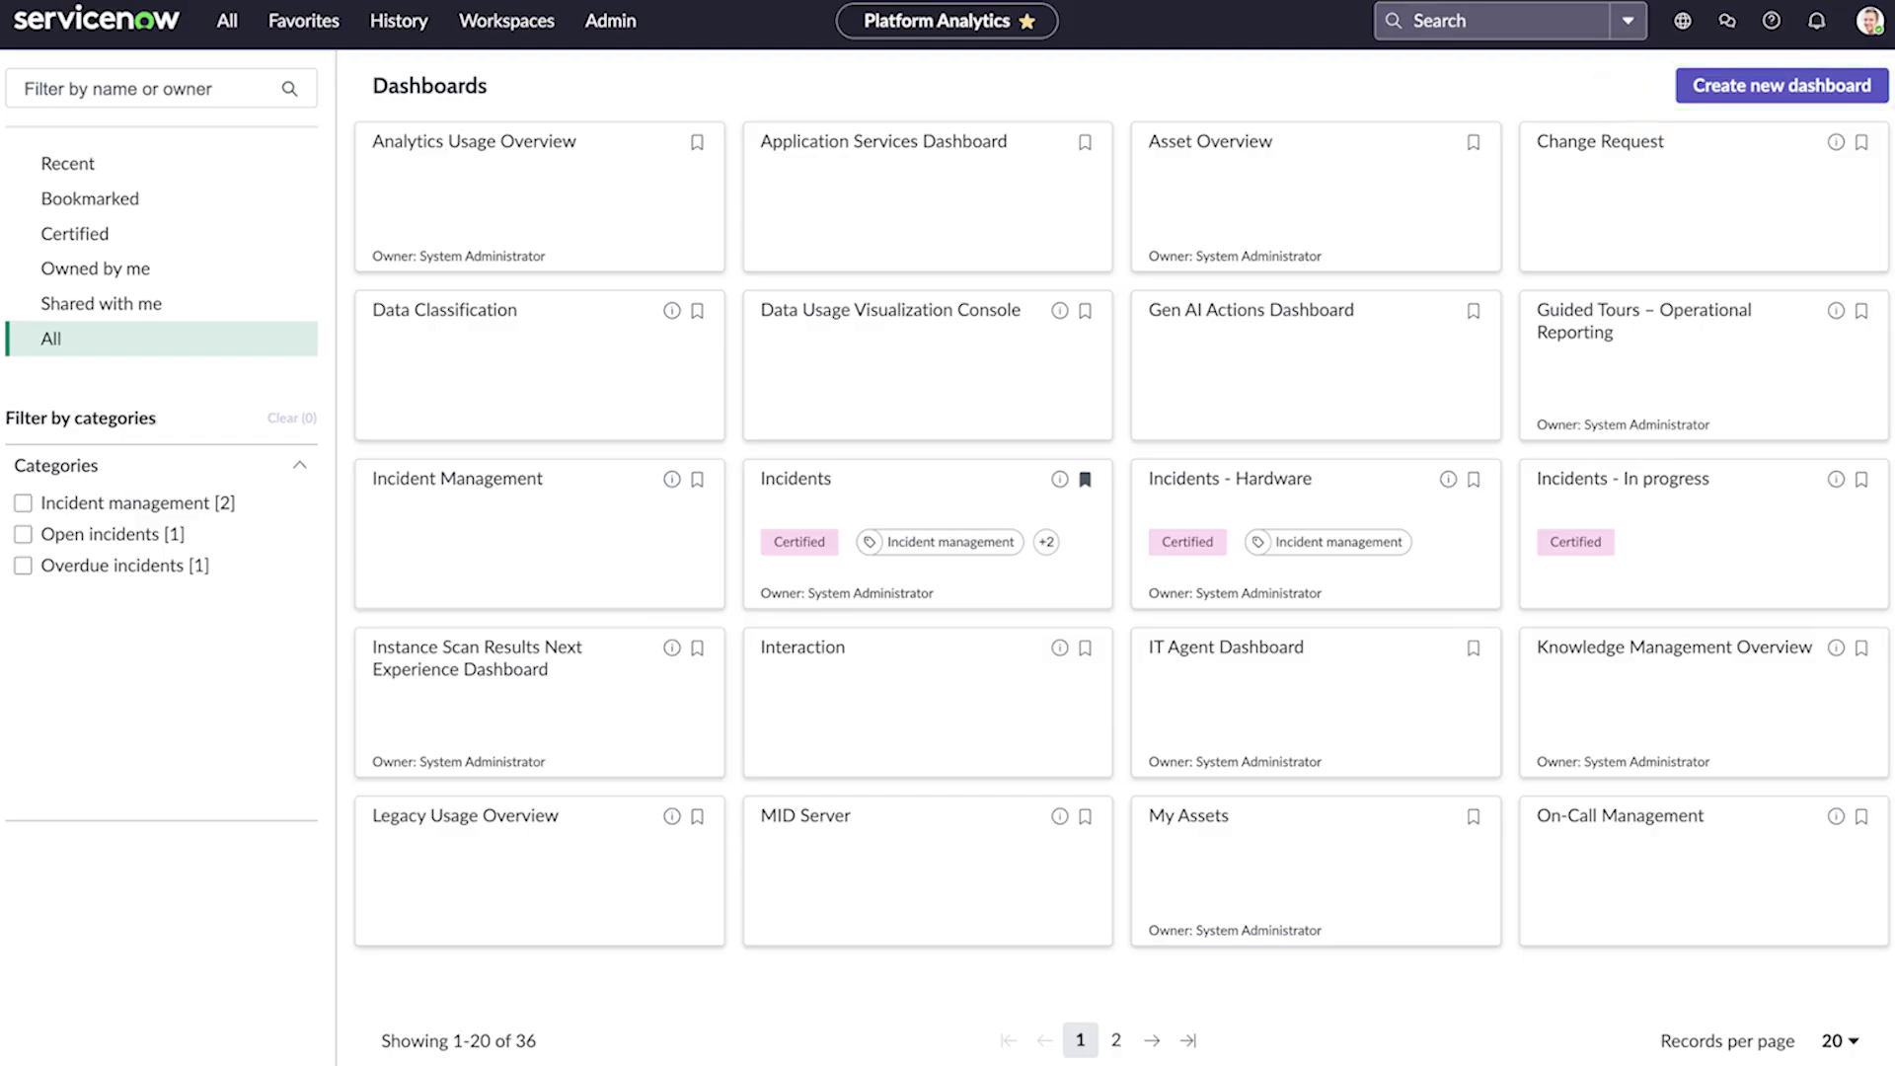
Create the Incidents dashboard with the pasted overview-of-incidents description
left_click(1781, 89)
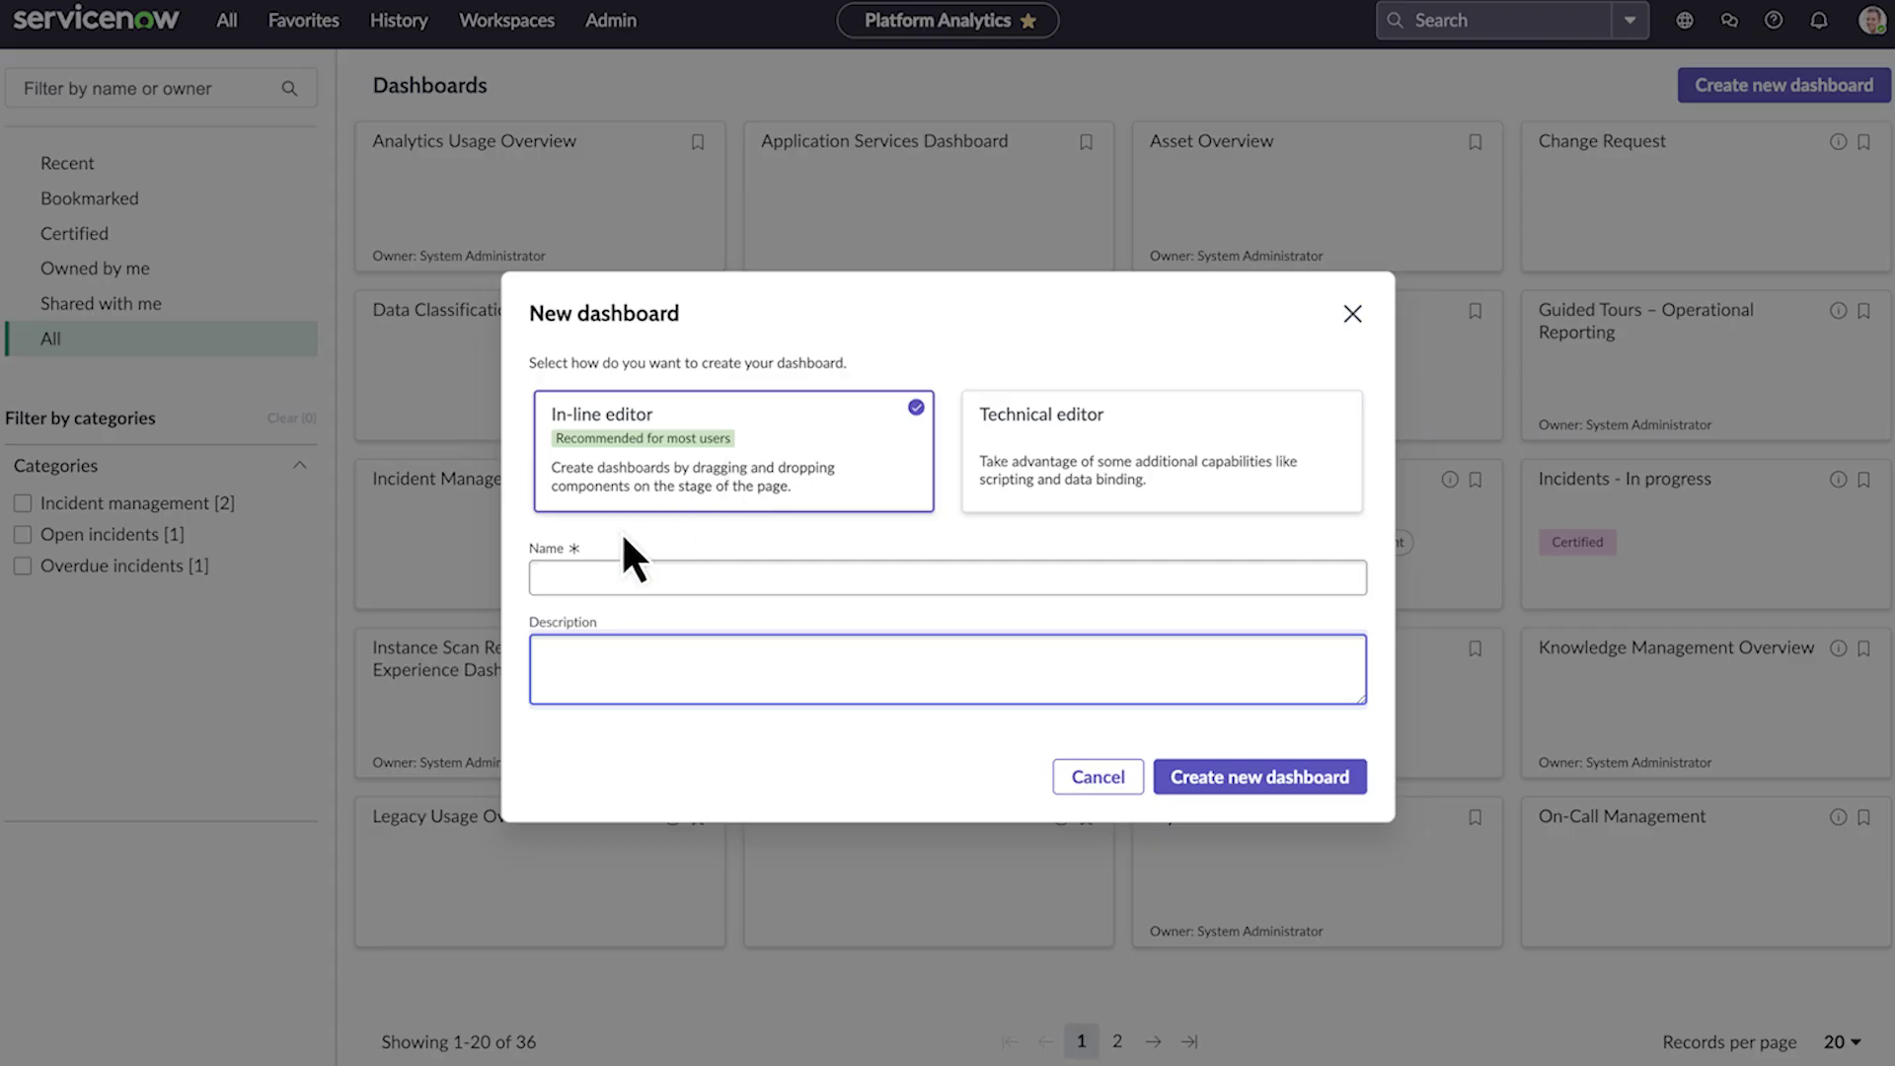
type("An overview of incidents in your instance")
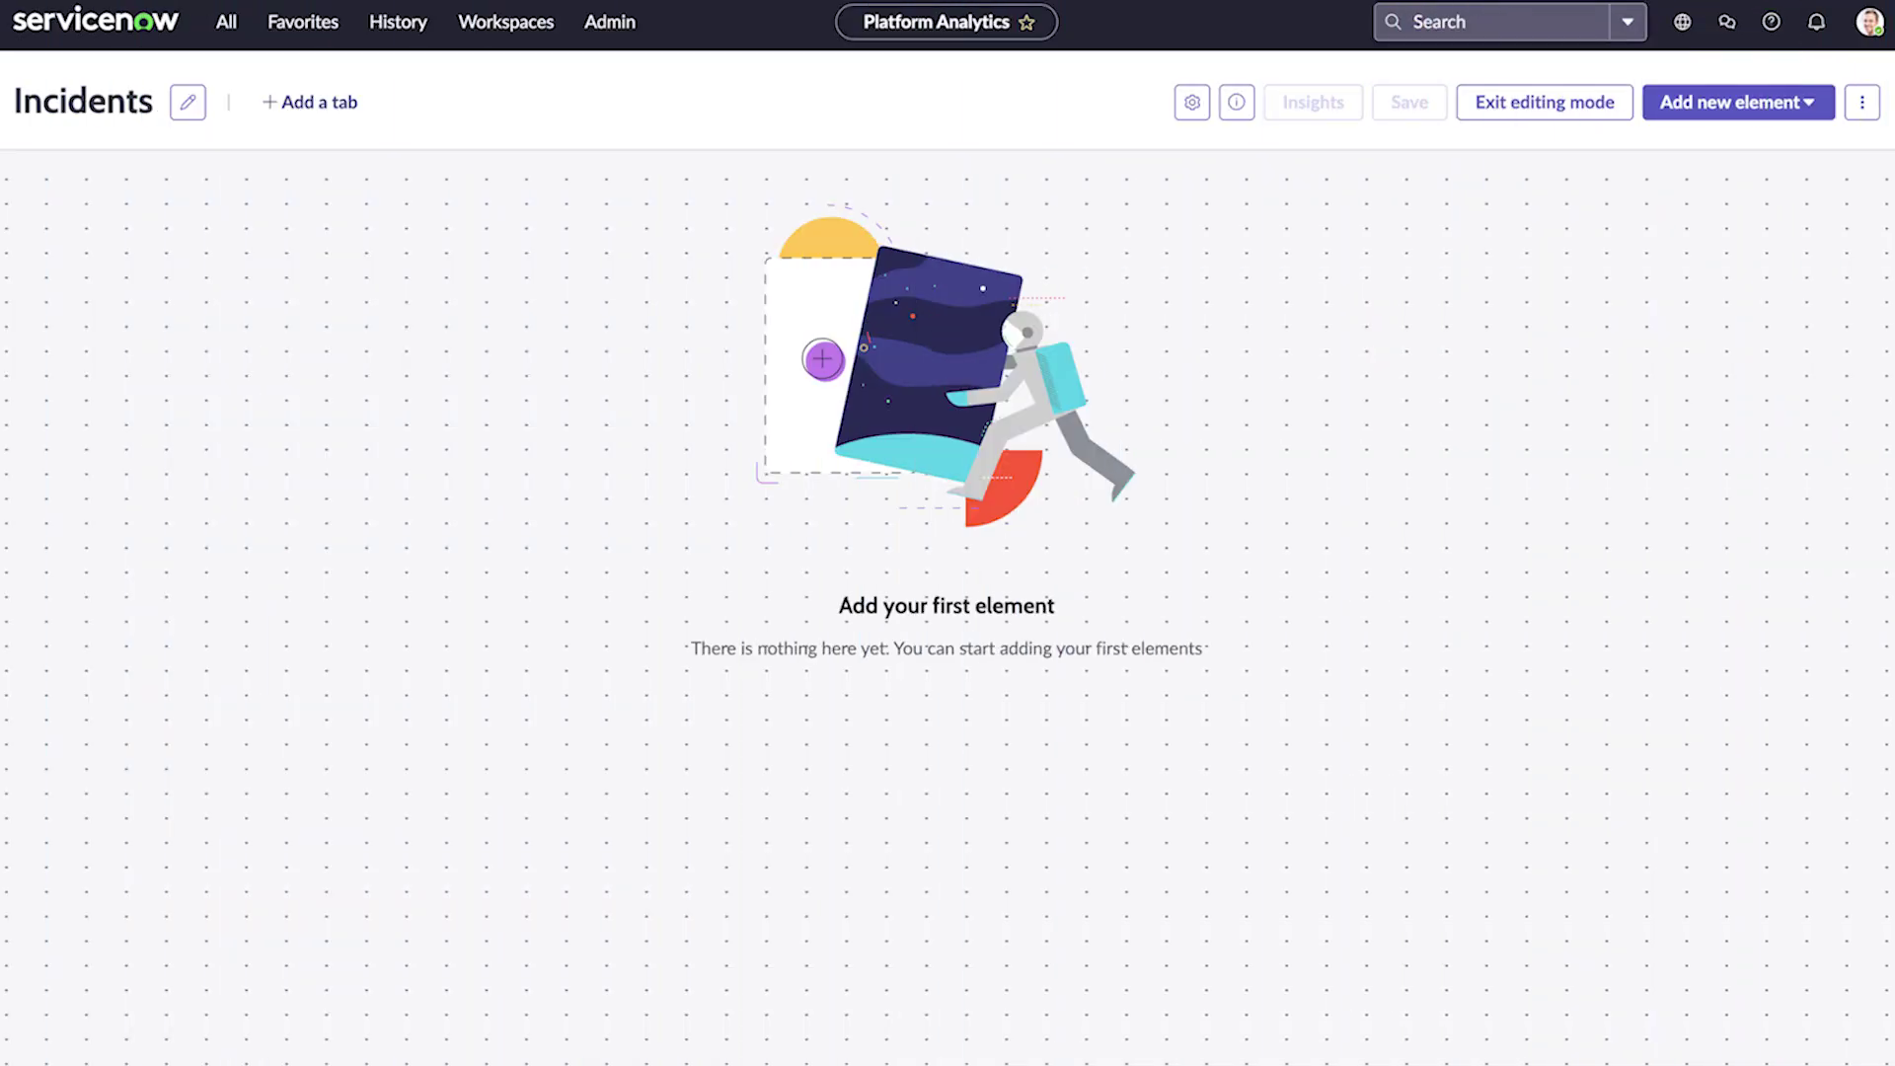
left_click(1785, 104)
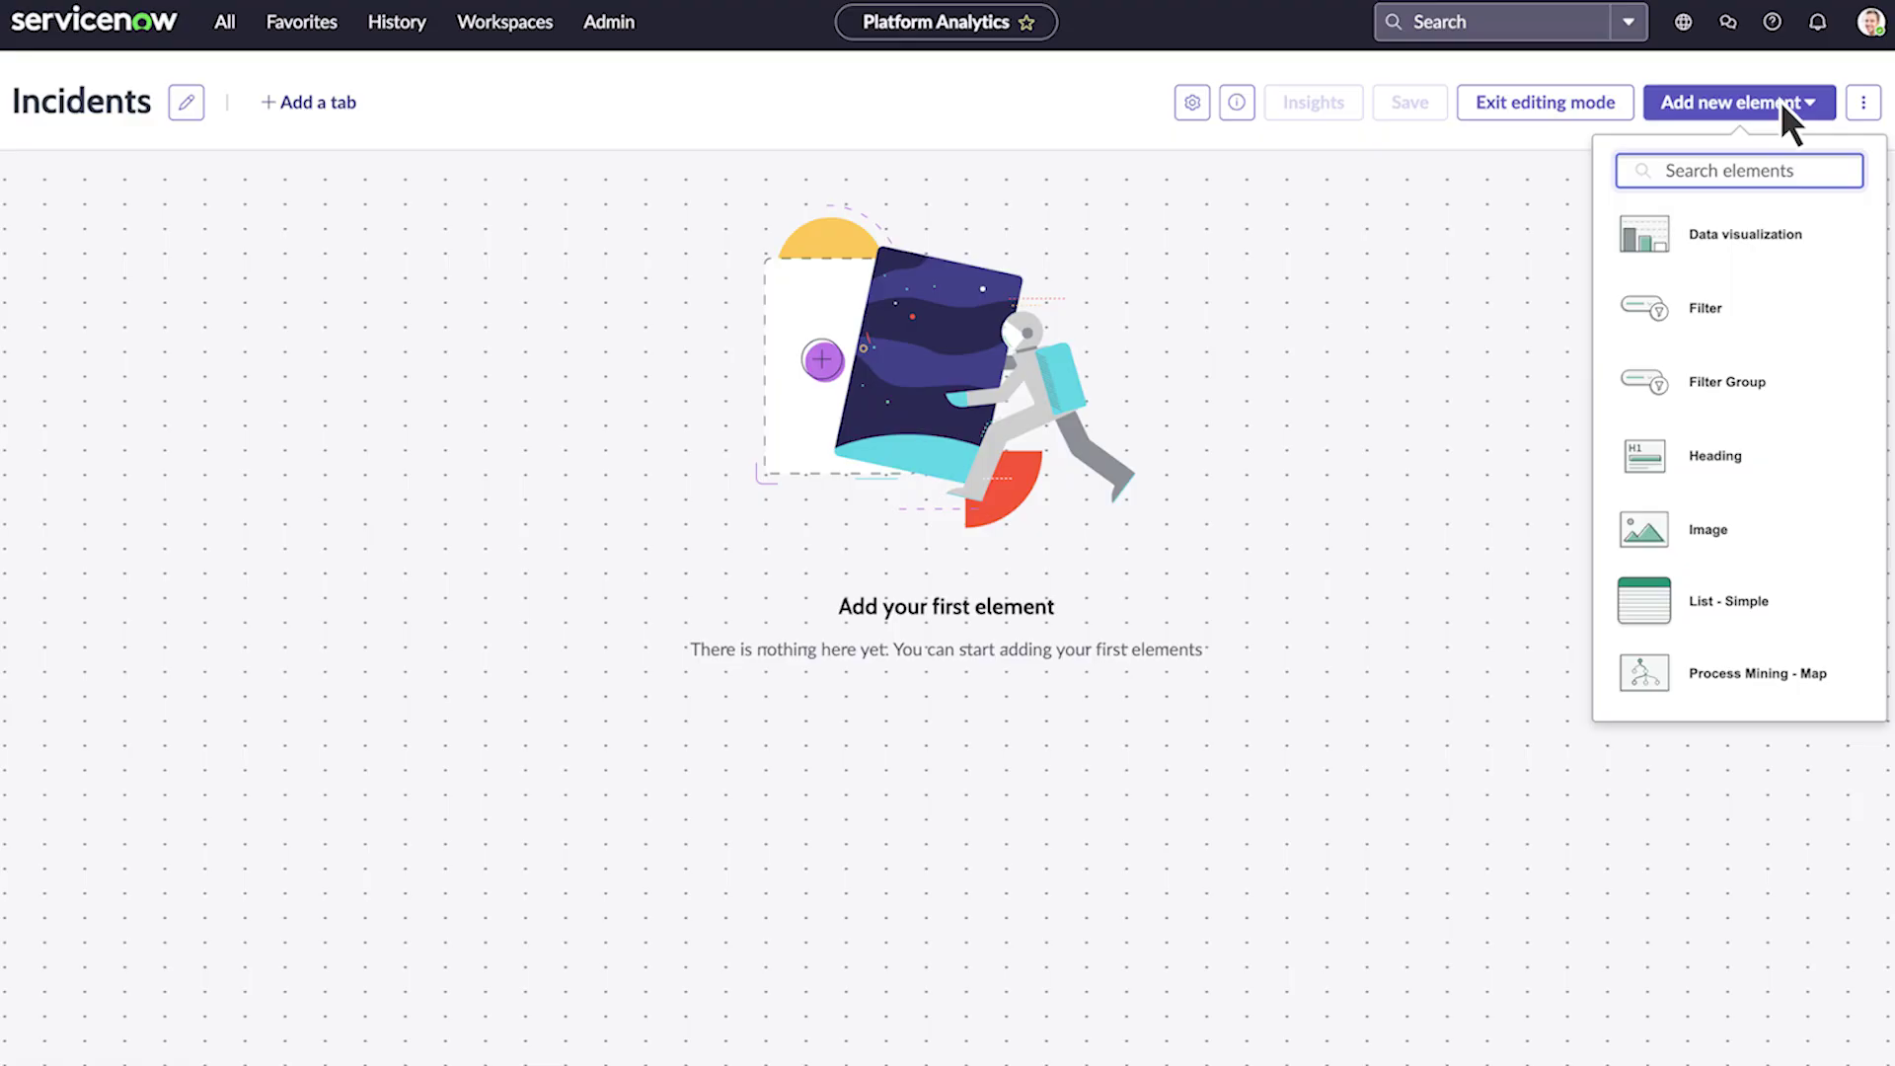
Search the library for 'unassigned' and add the saved Unassigned incidents visualization
left_click(1703, 234)
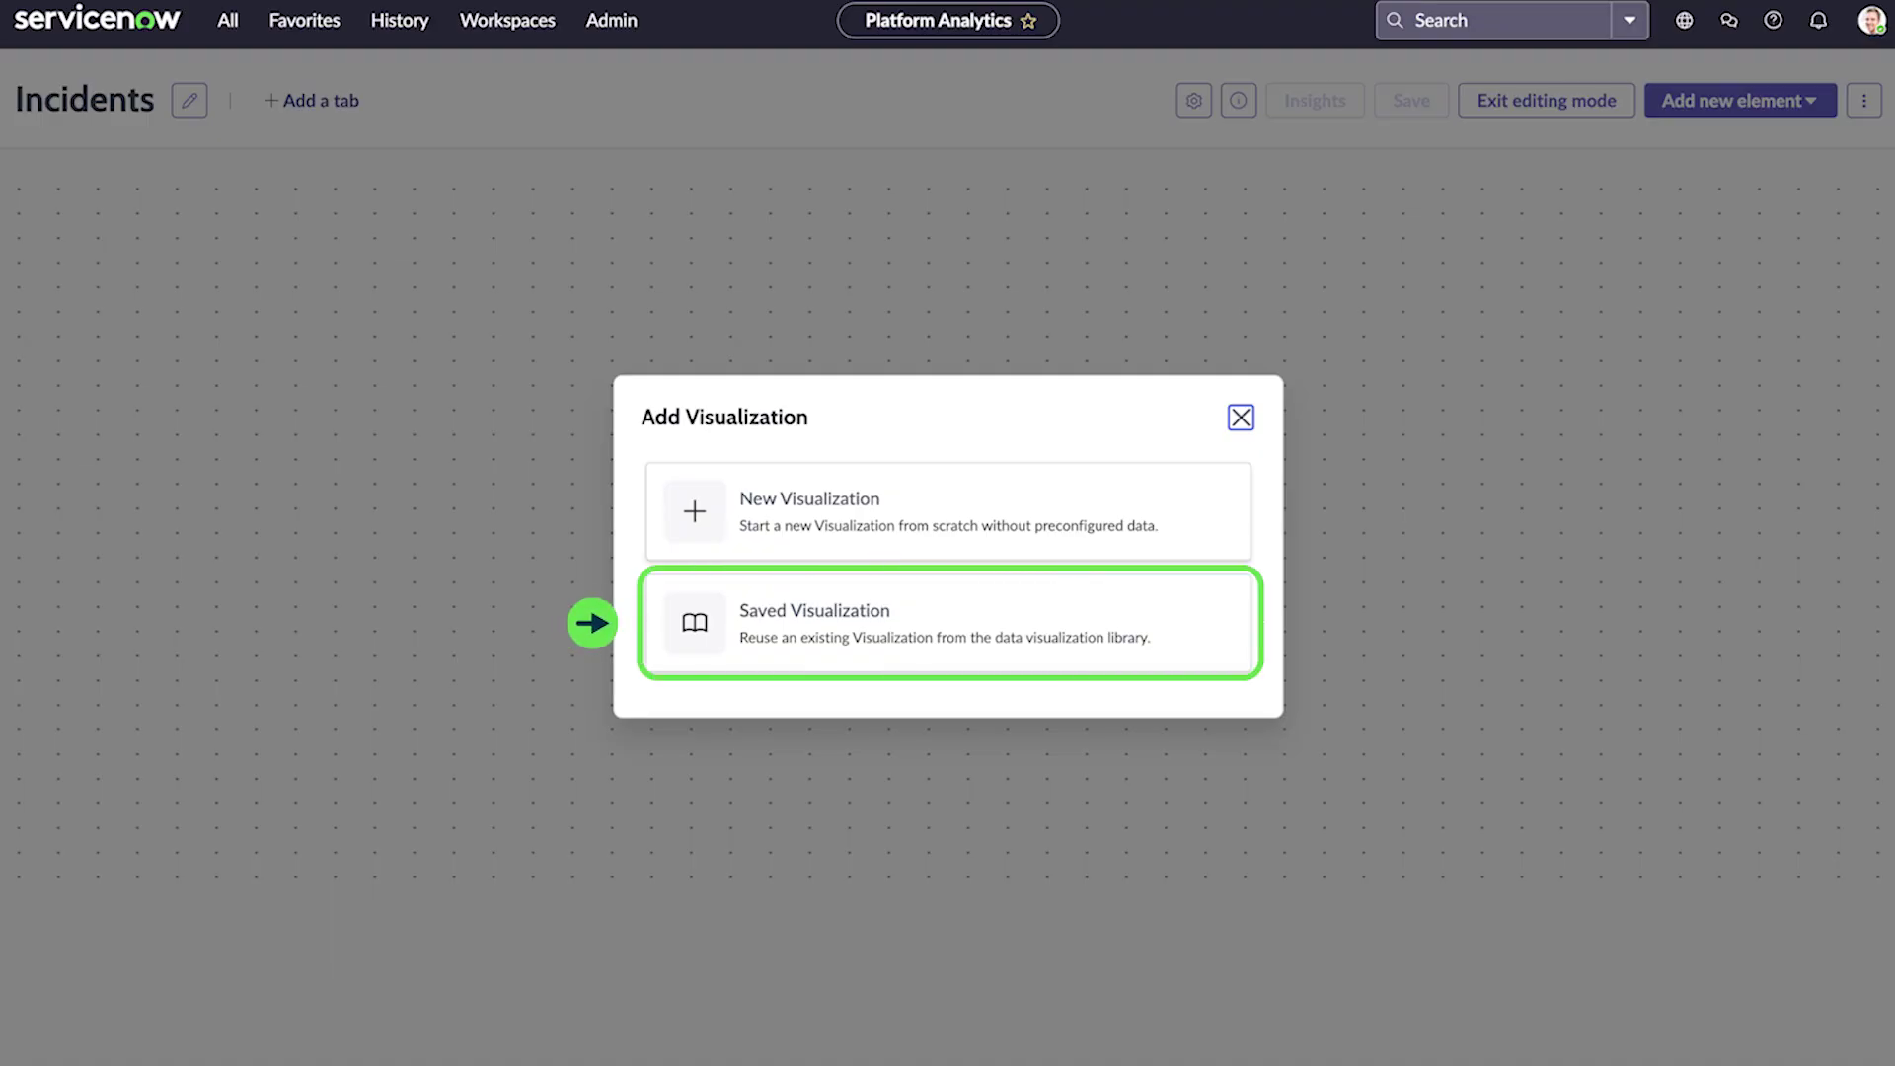
left_click(950, 637)
type("unassigned")
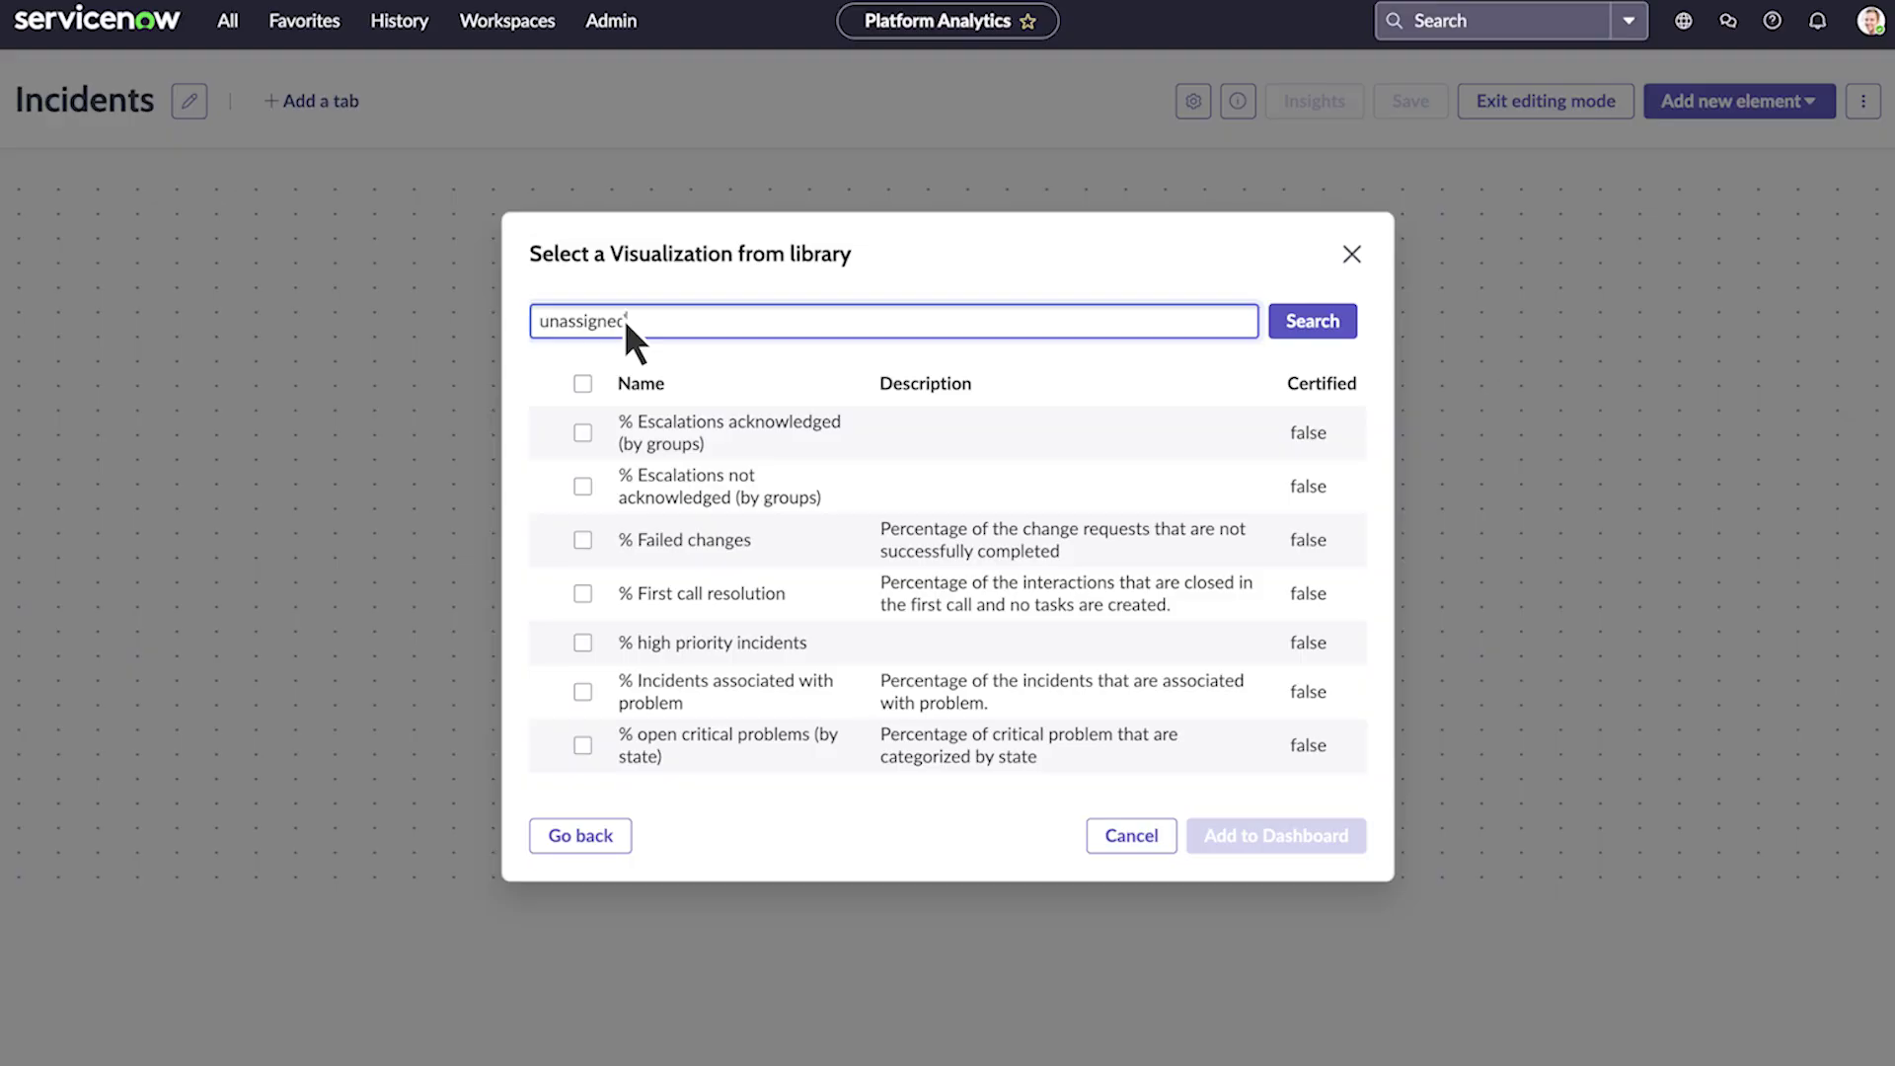
key("Return")
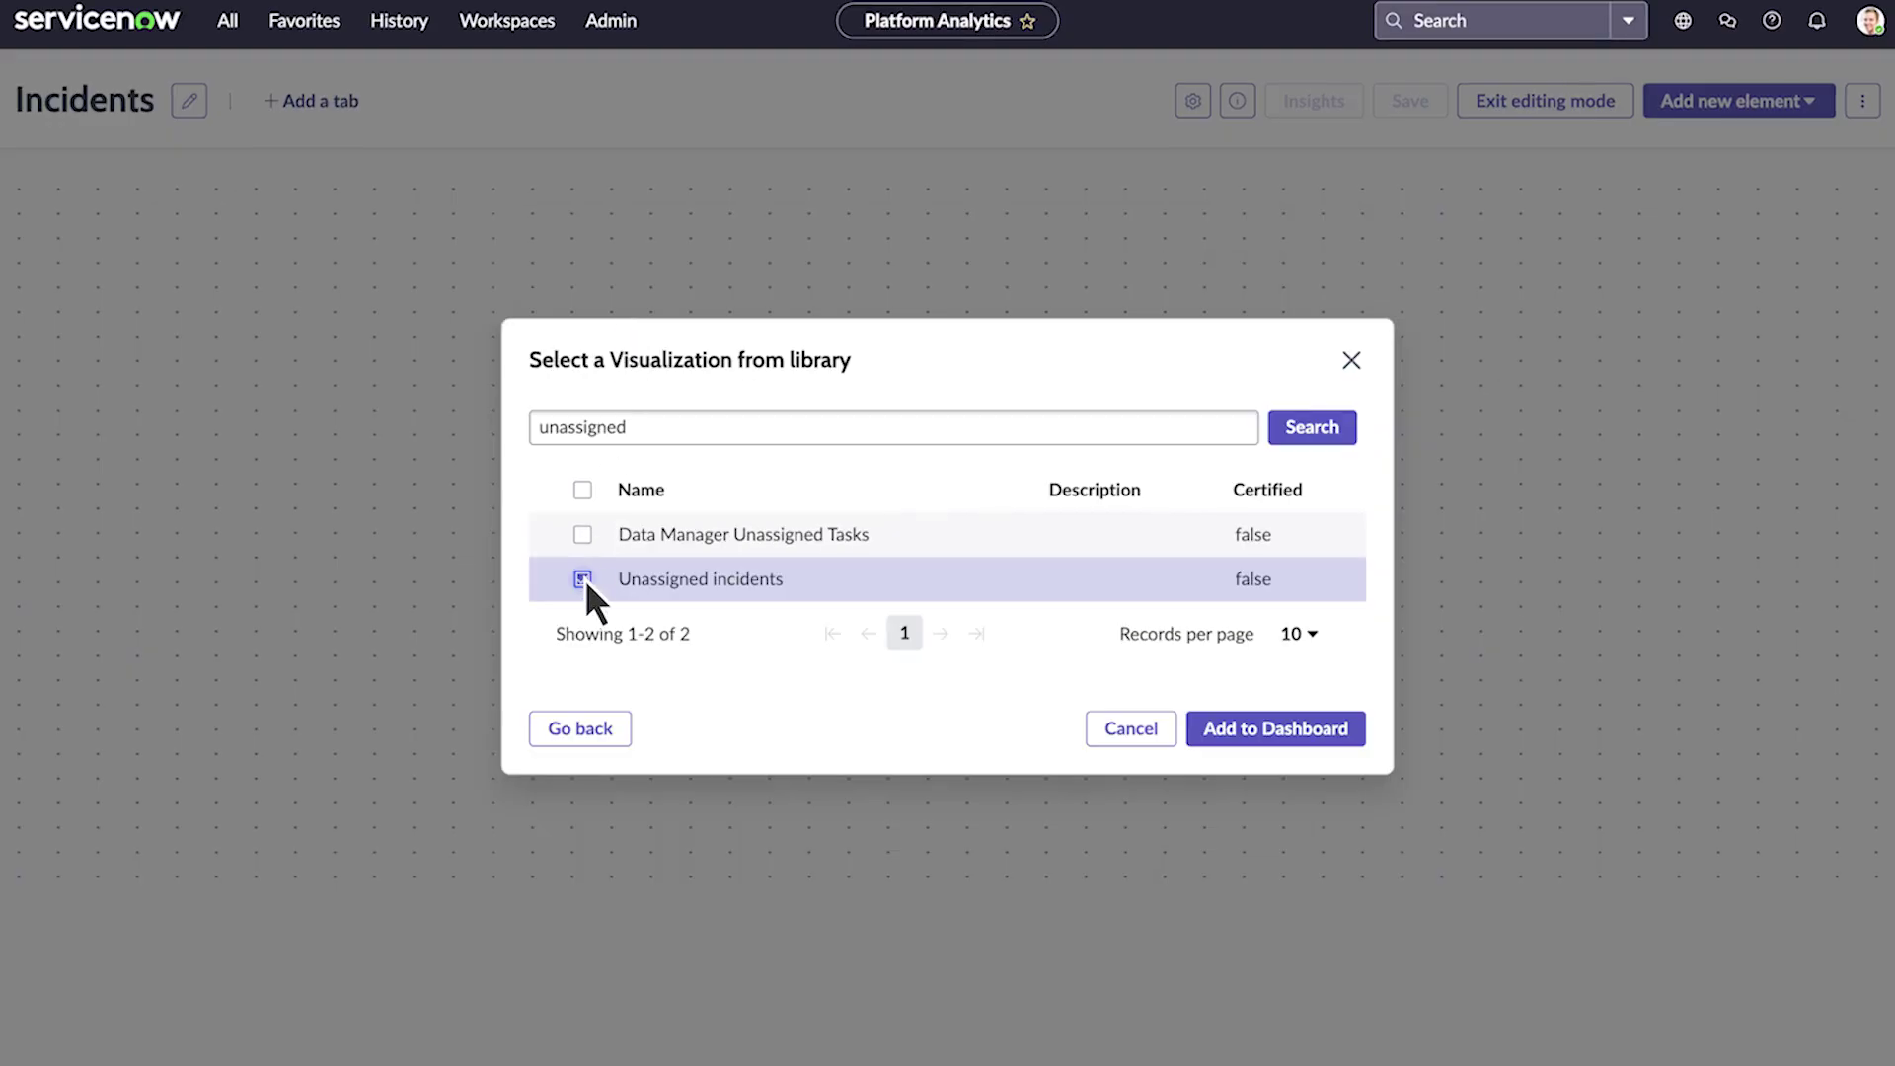
left_click(1266, 733)
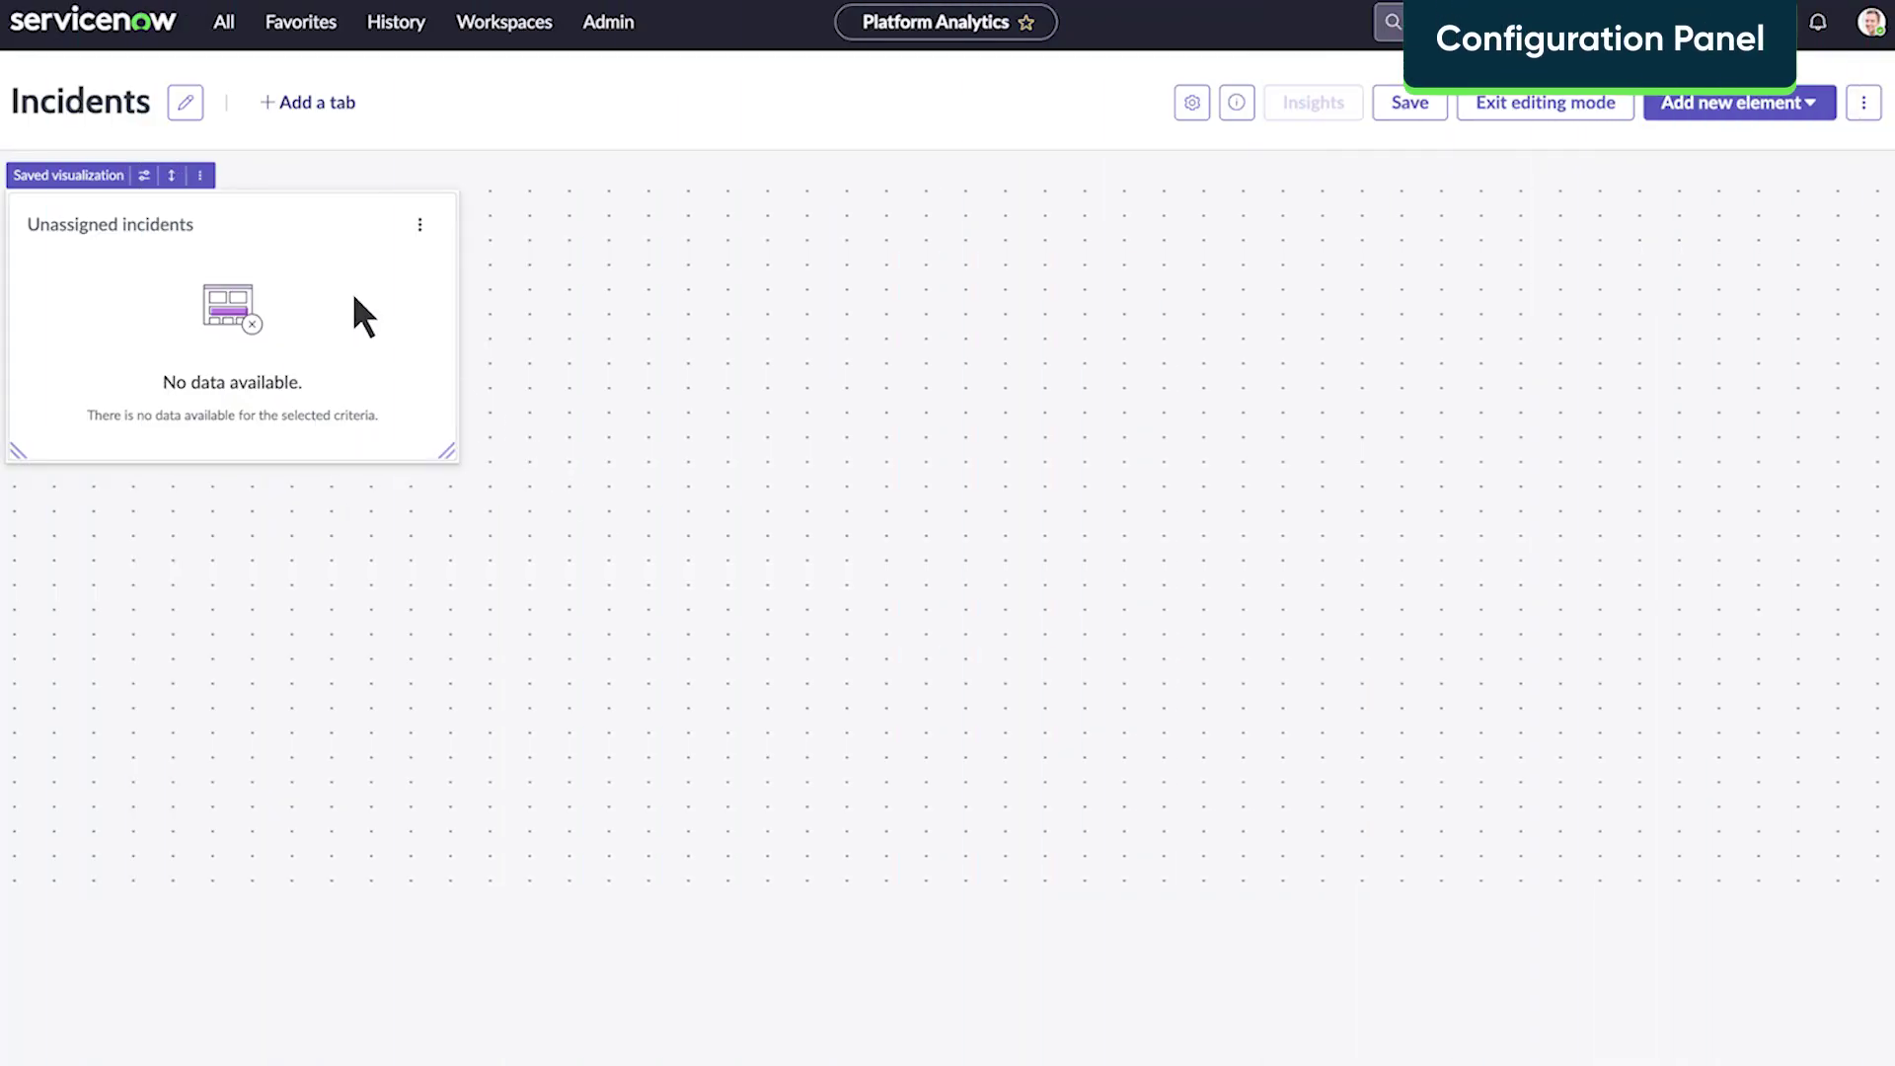
left_click(200, 175)
Unlink the Unassigned incidents chart from the library through its Configure options
left_click(227, 209)
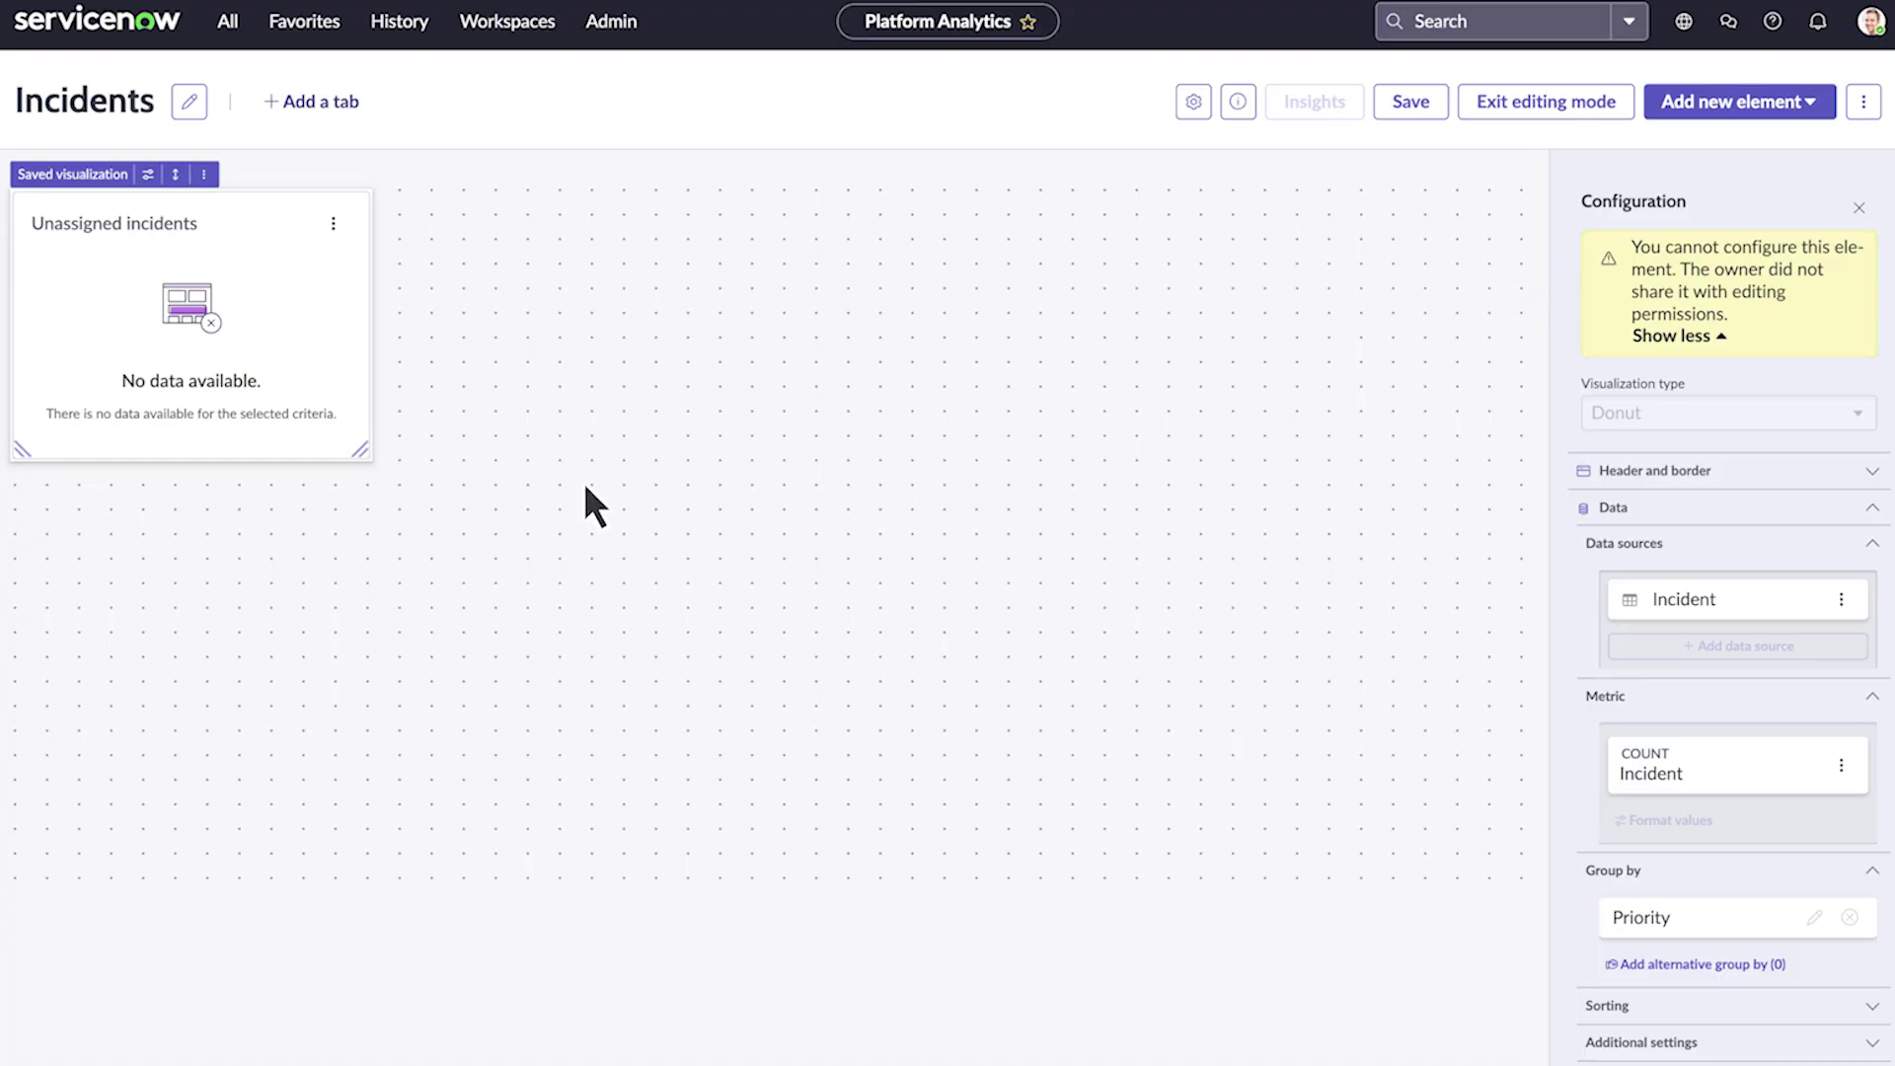
left_click(203, 175)
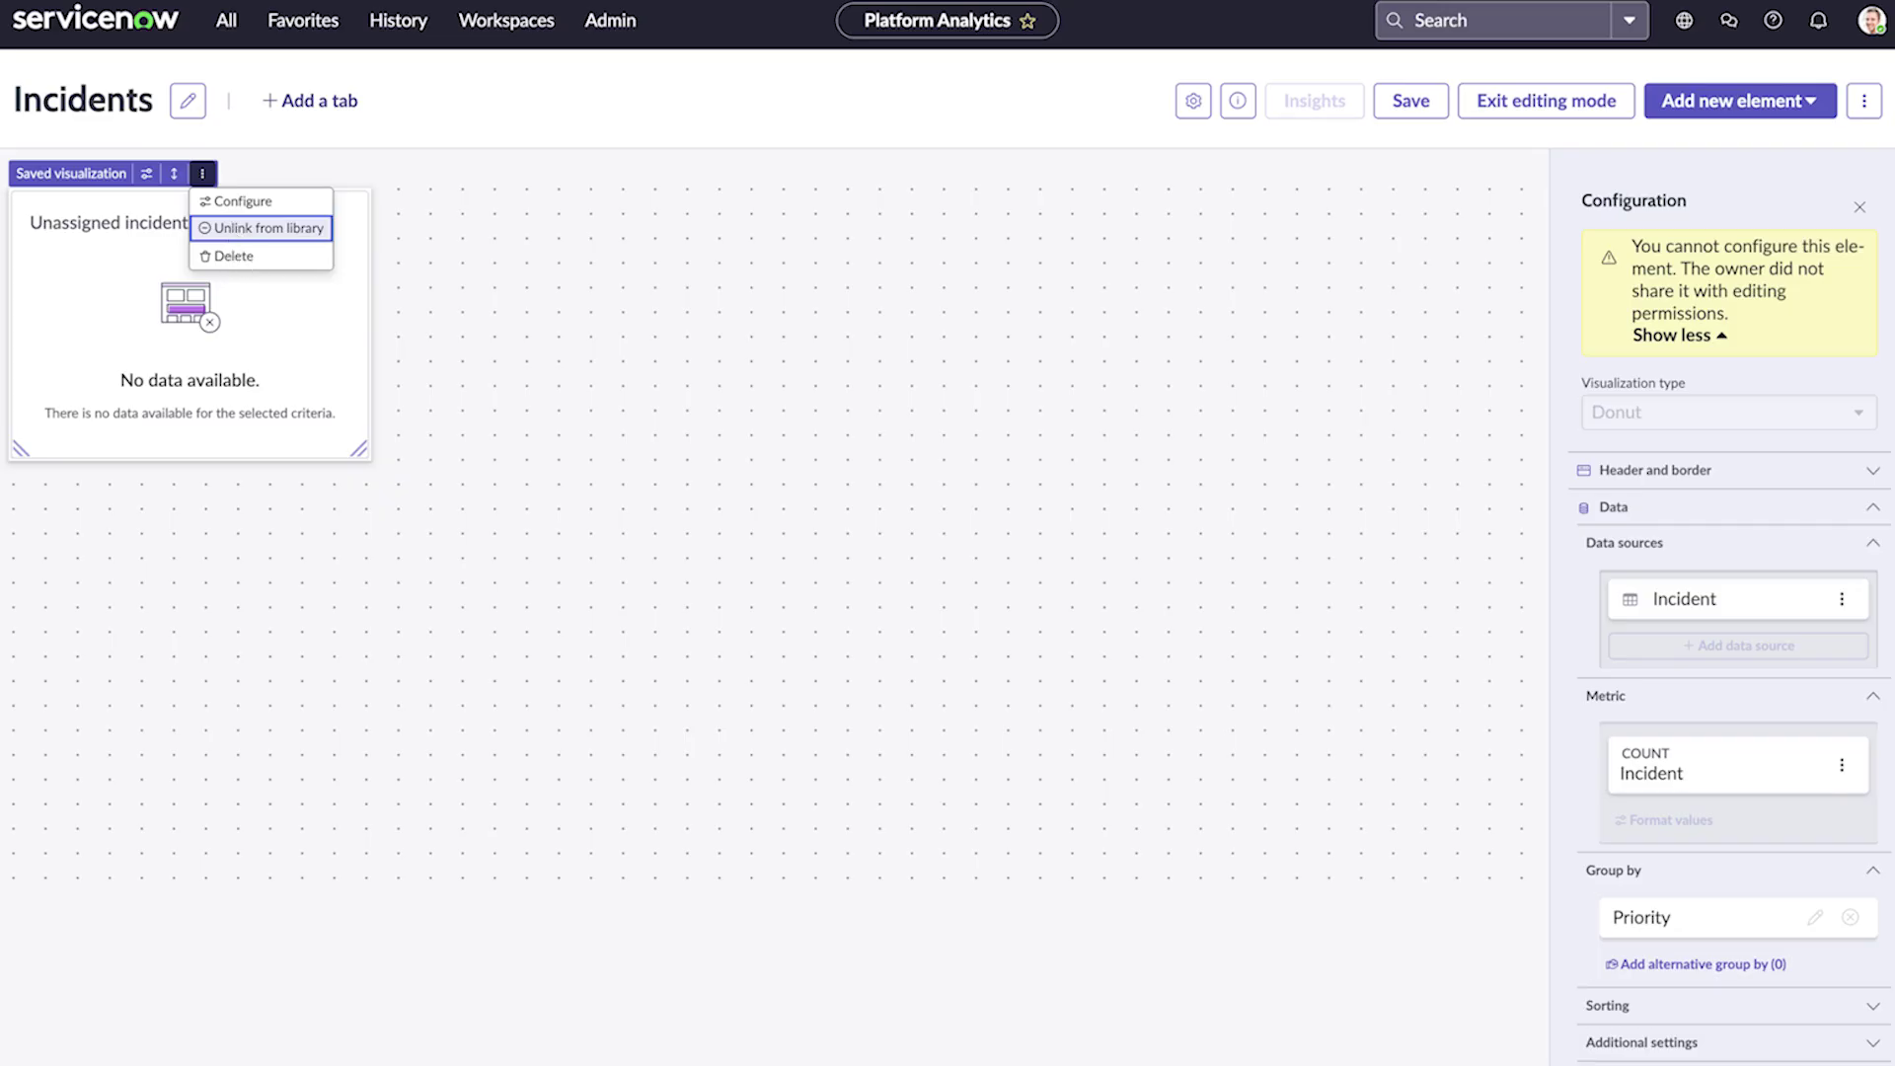
left_click(233, 228)
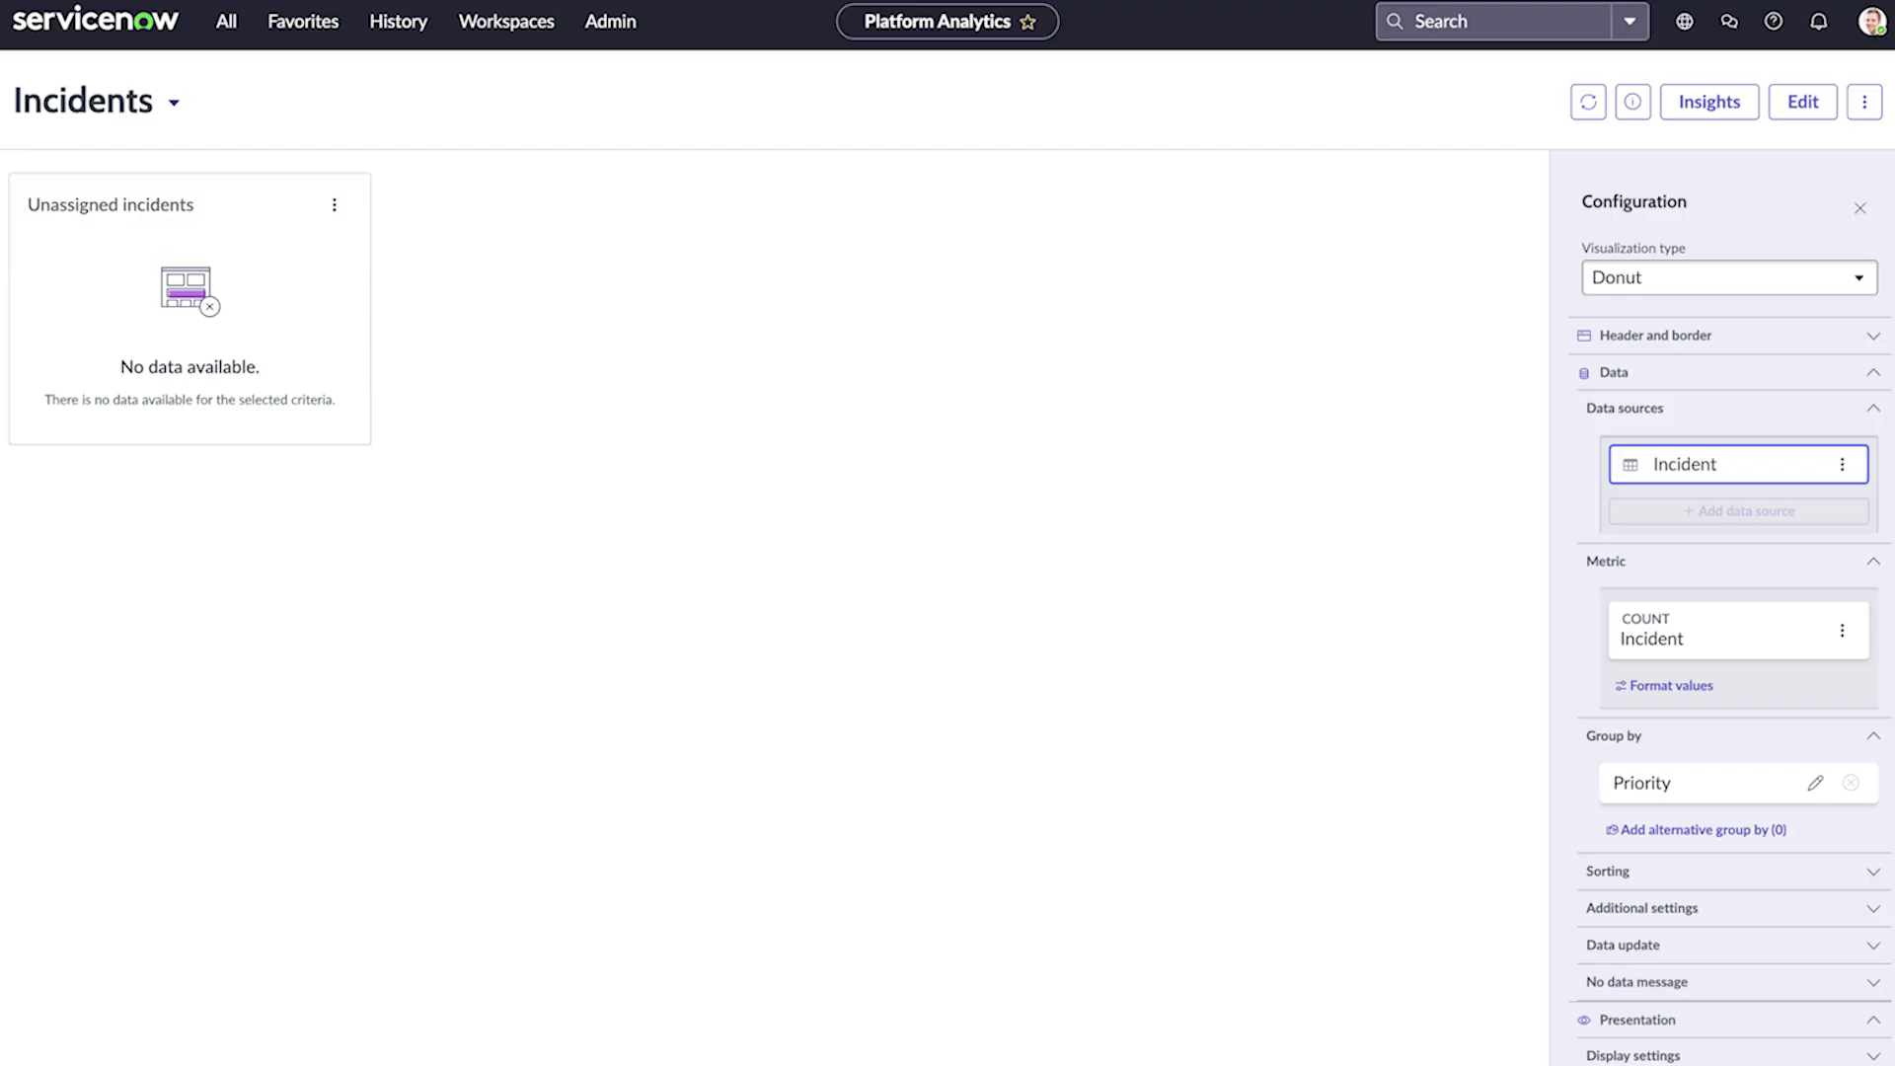
left_click(1626, 468)
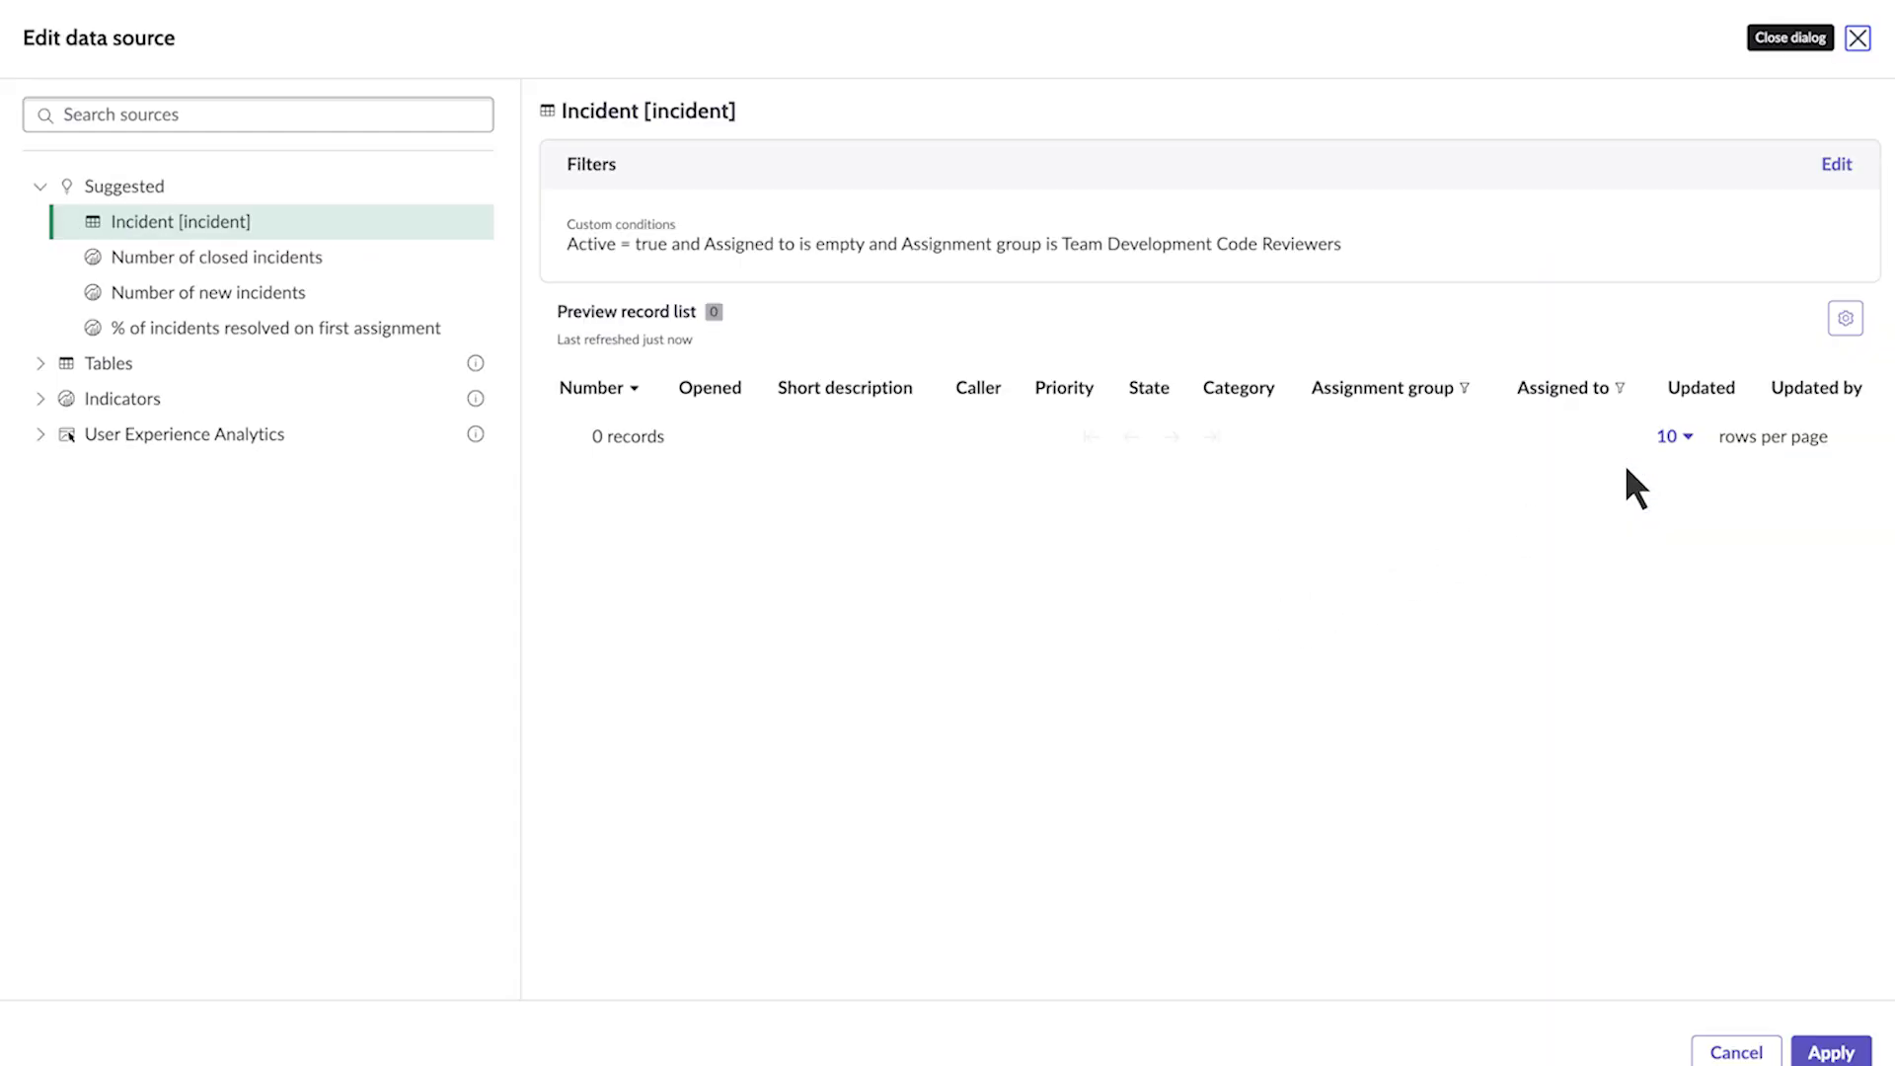
Delete the Assignment group filter condition (12 incidents) and describe the change in the chart header
left_click(1837, 164)
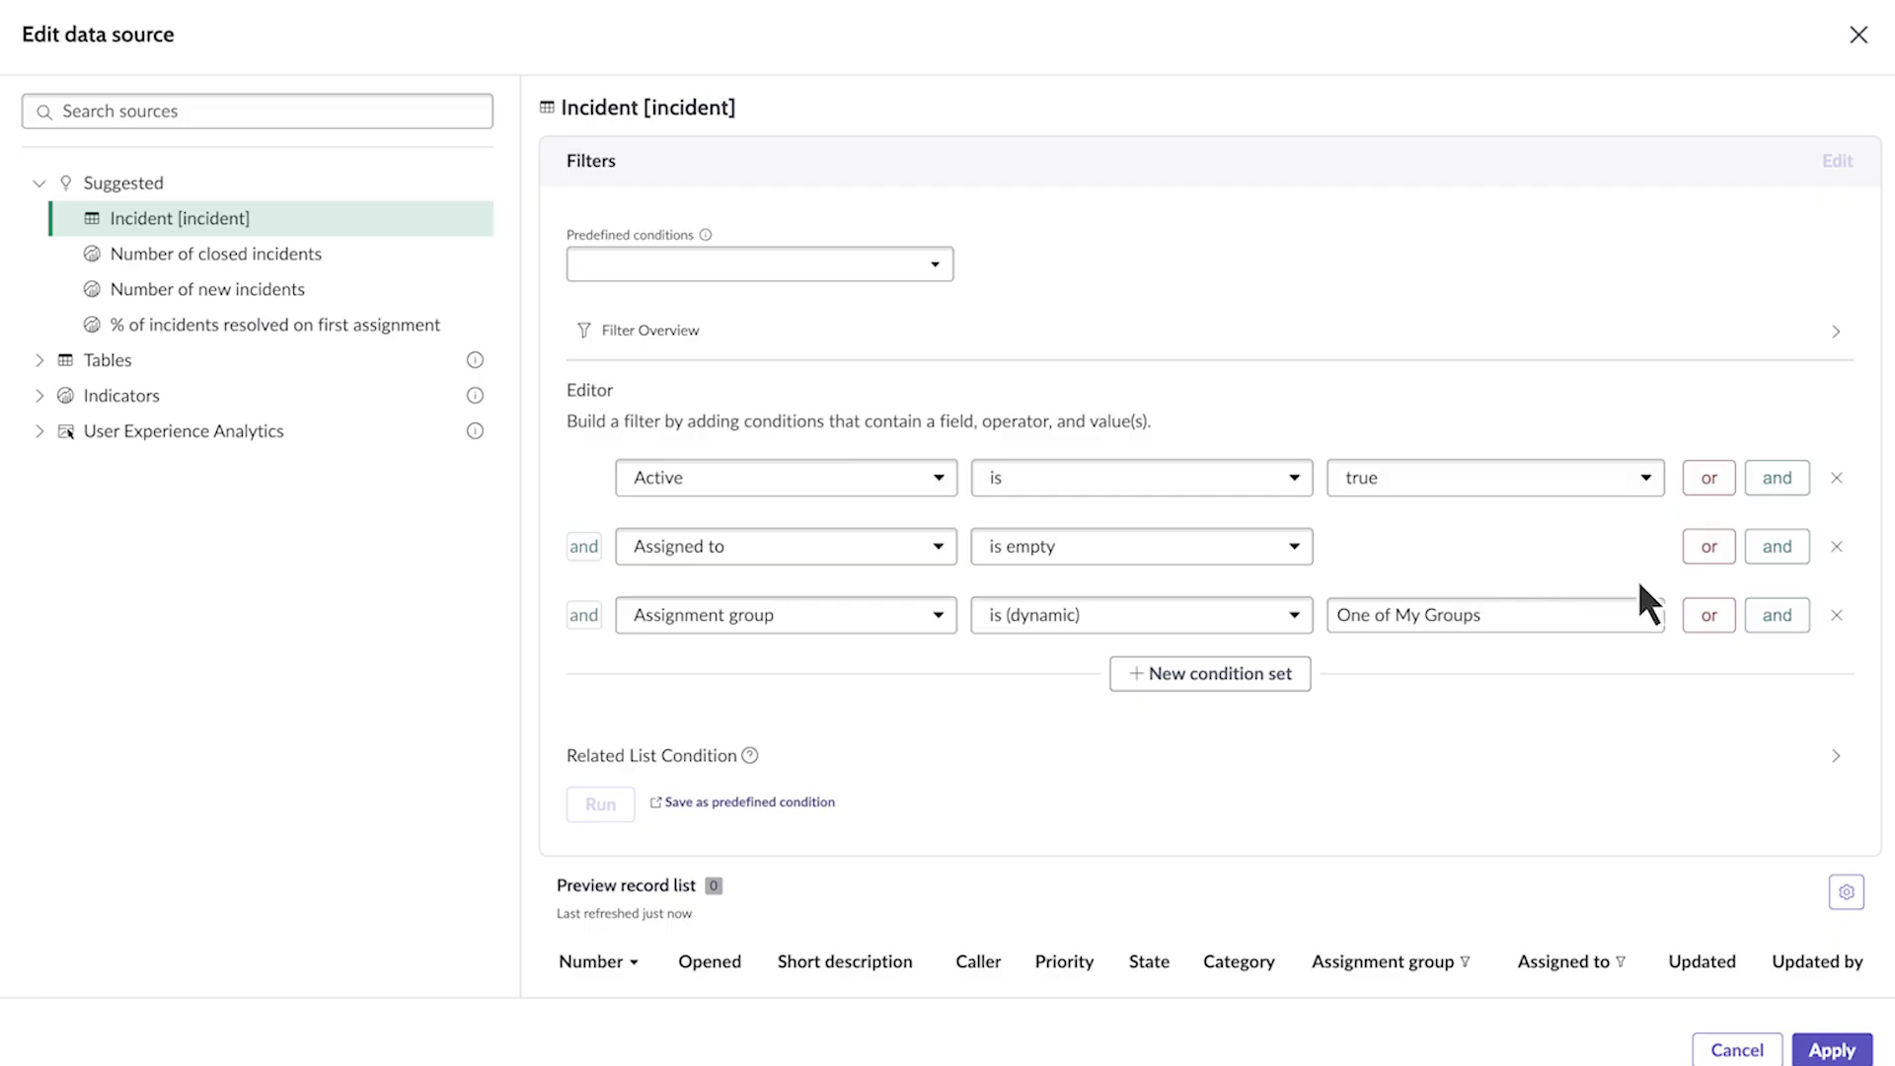
left_click(1836, 615)
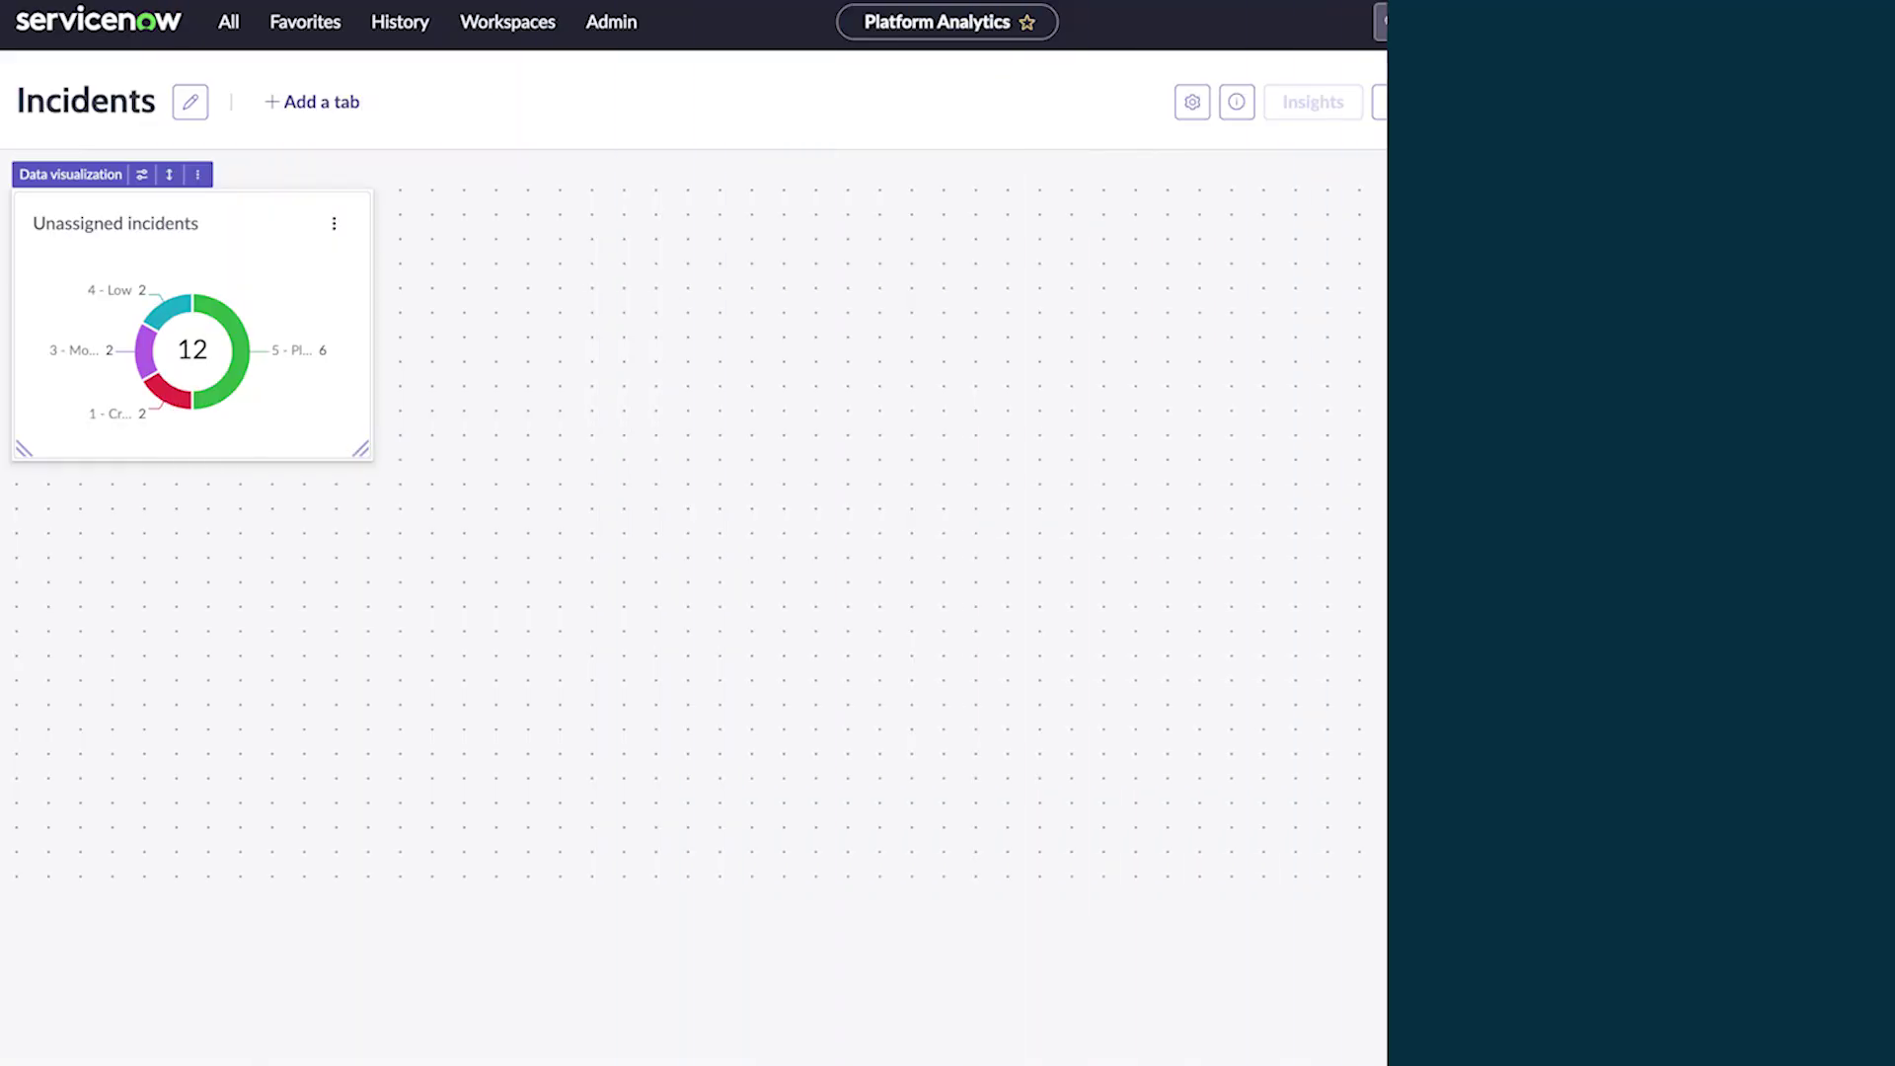
left_click(1869, 336)
left_click(1633, 576)
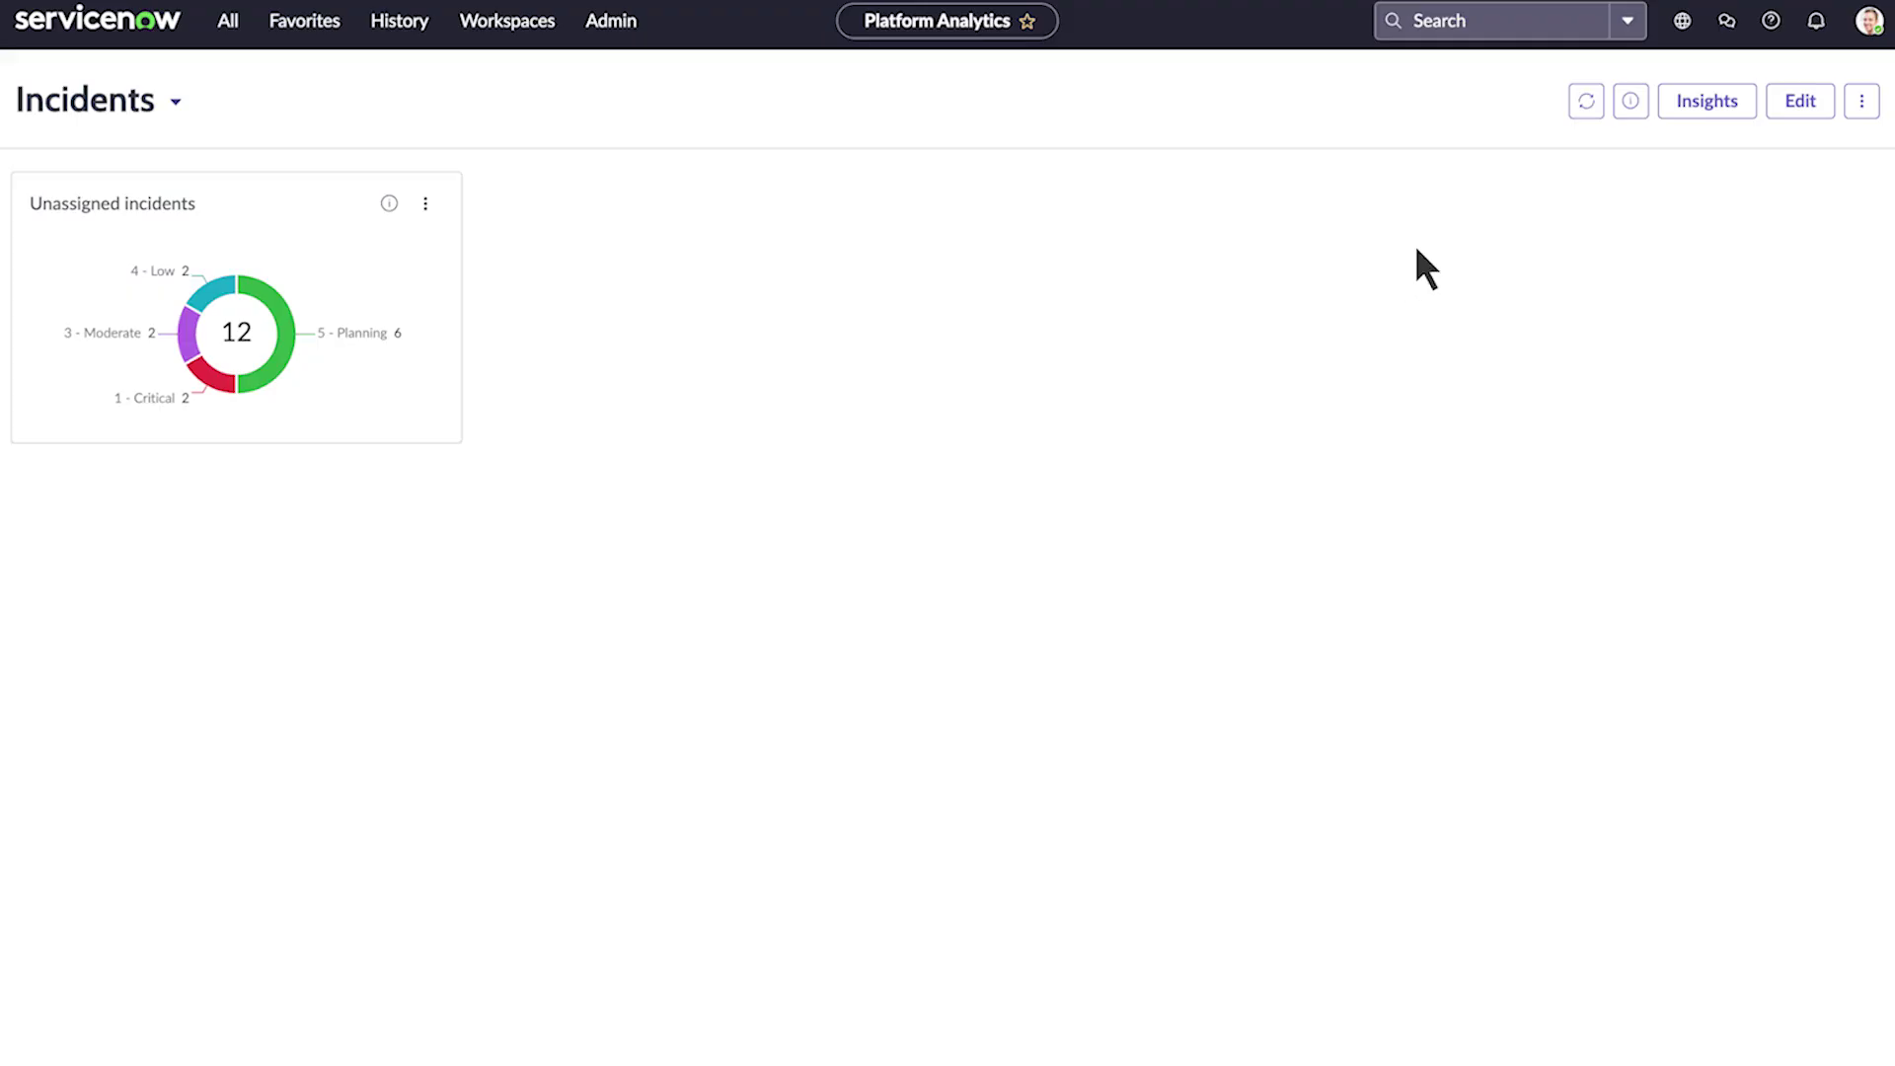
left_click(1789, 107)
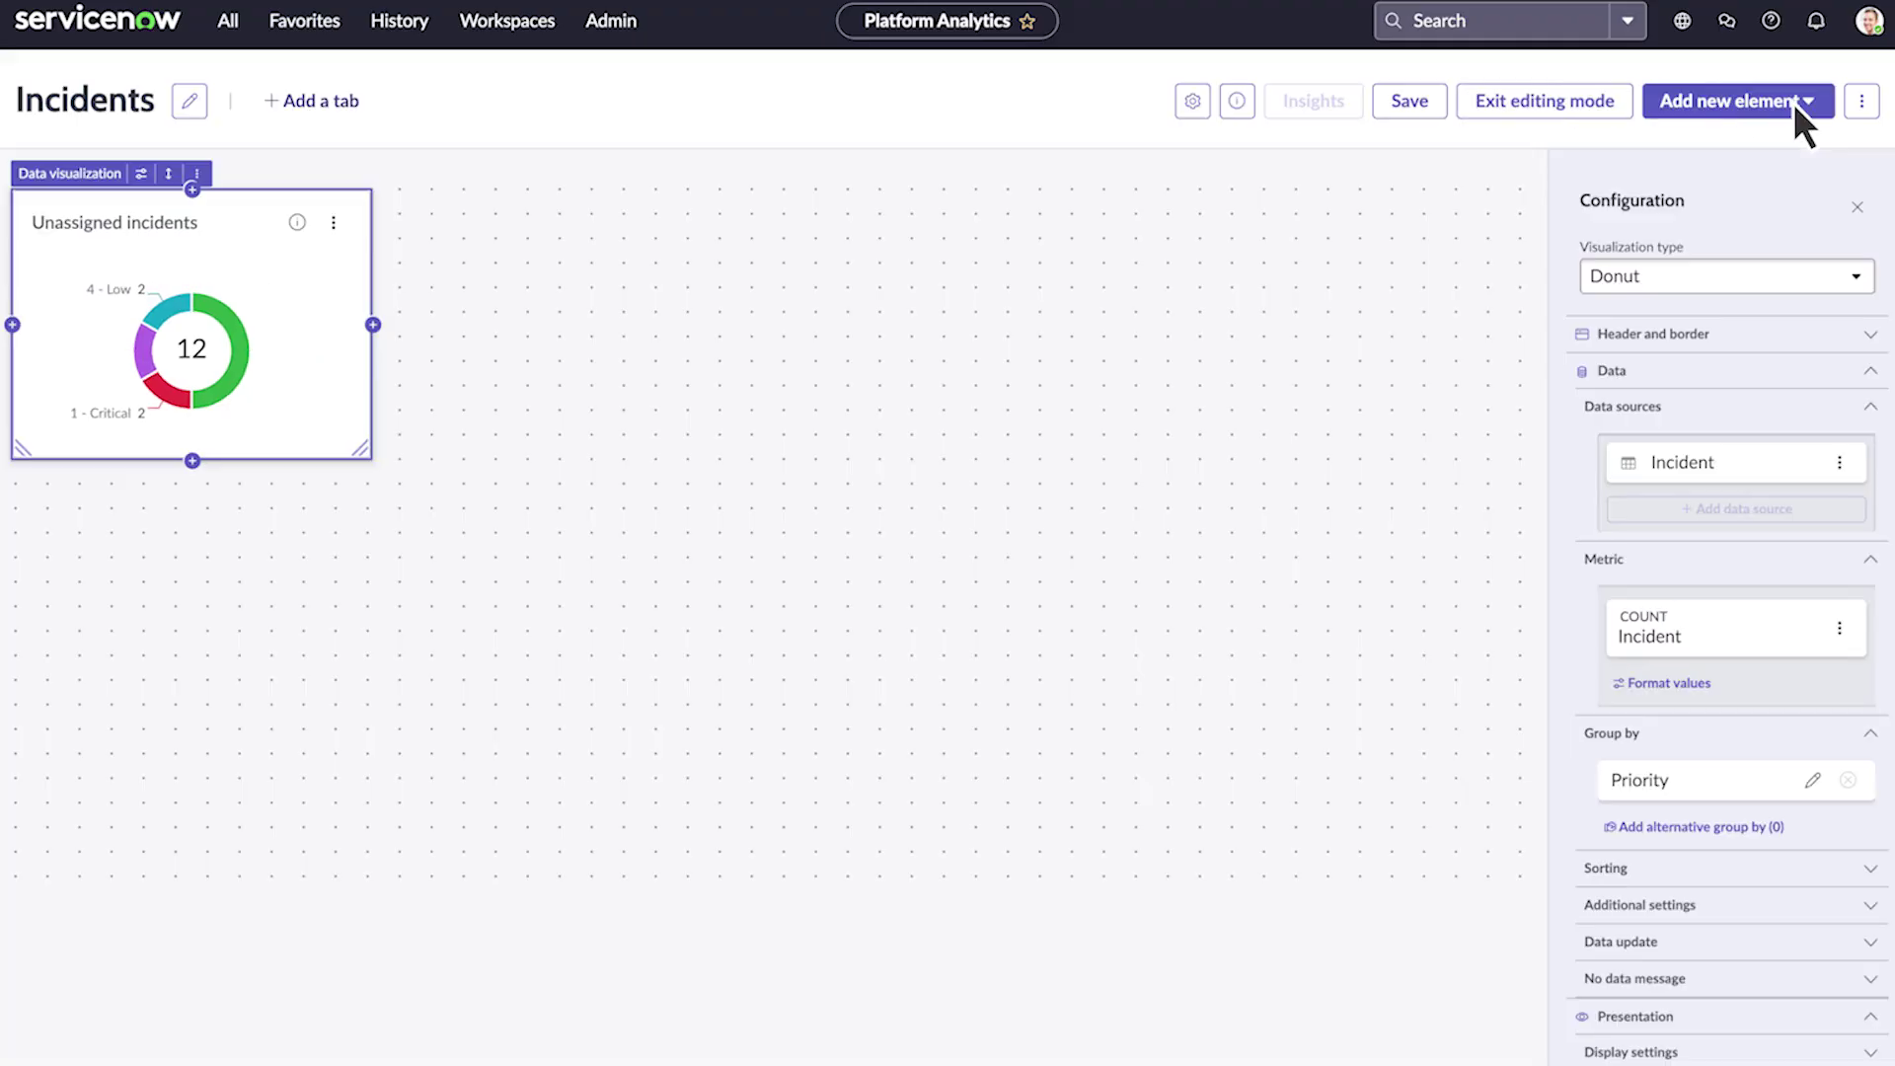
Search 'overdue' and add the saved Overdue incidents priority-by-age heatmap
left_click(1718, 113)
left_click(1695, 251)
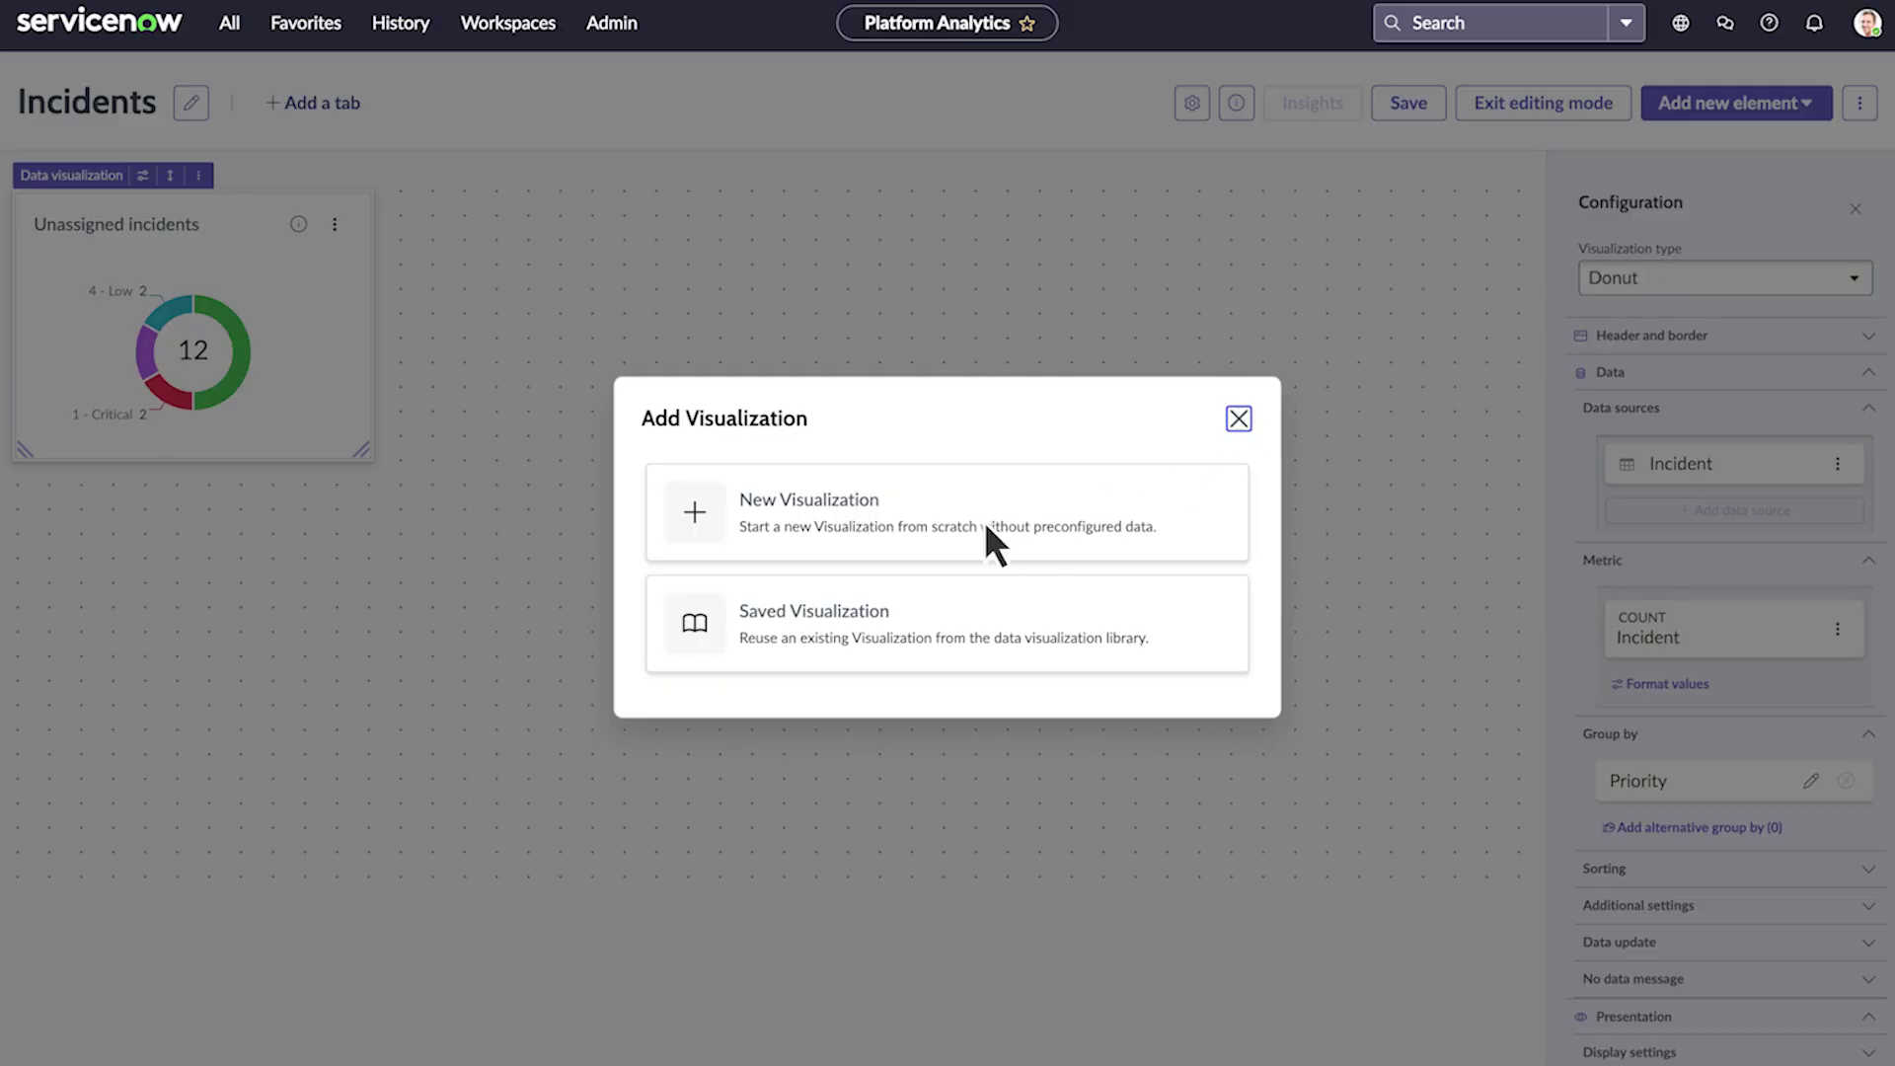
left_click(785, 616)
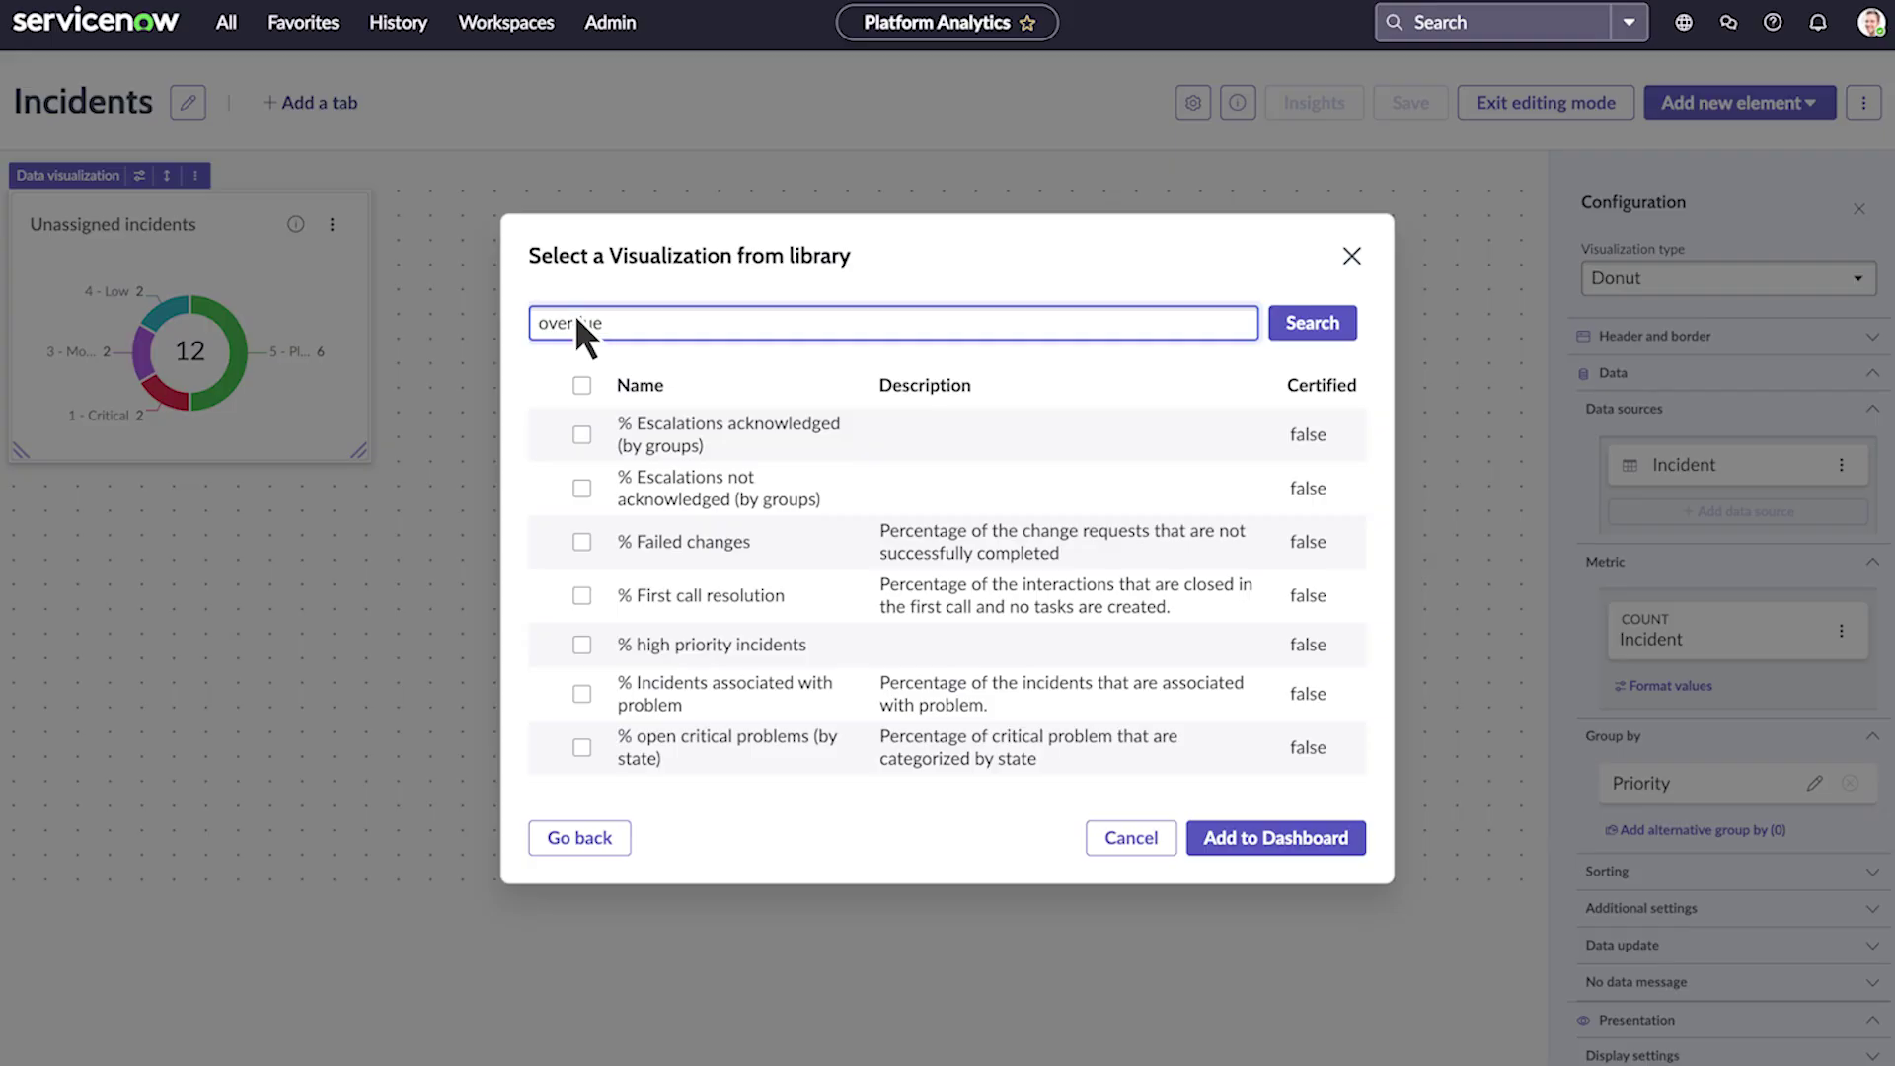
left_click(1311, 326)
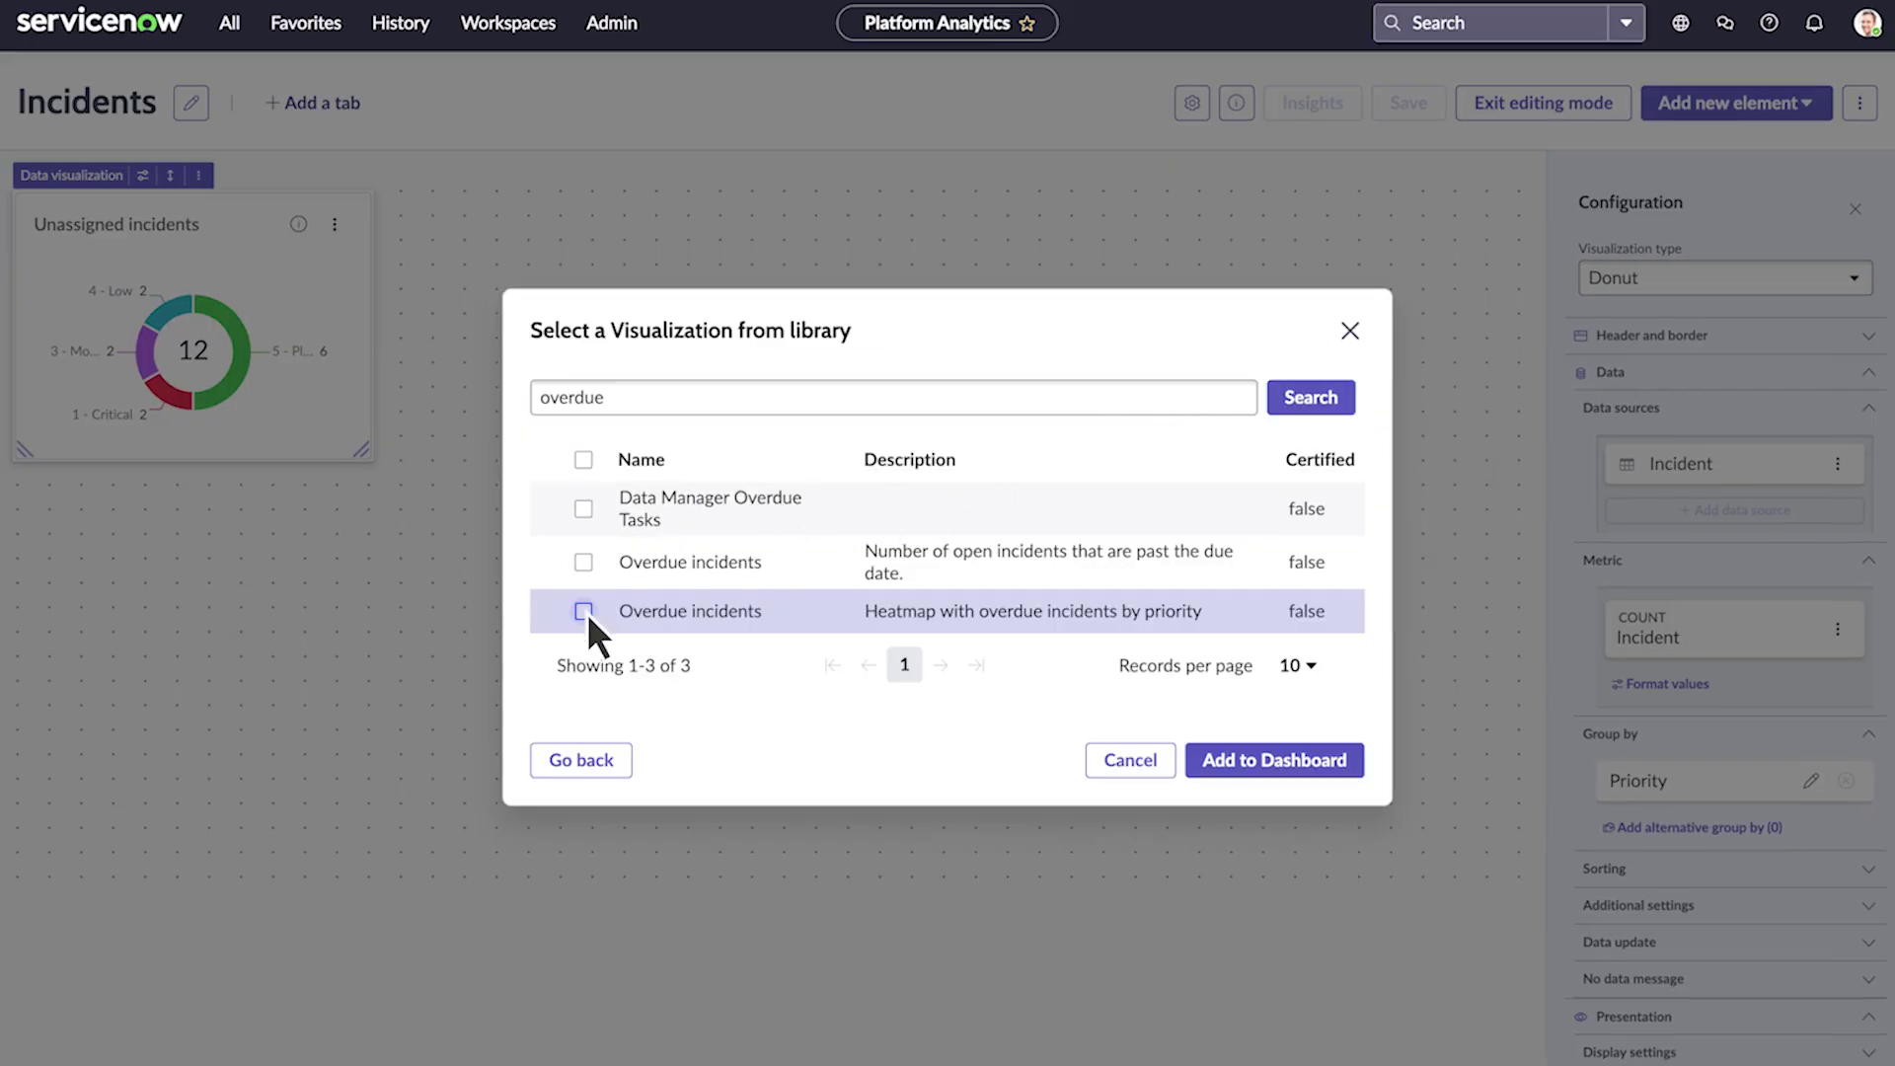
left_click(1250, 758)
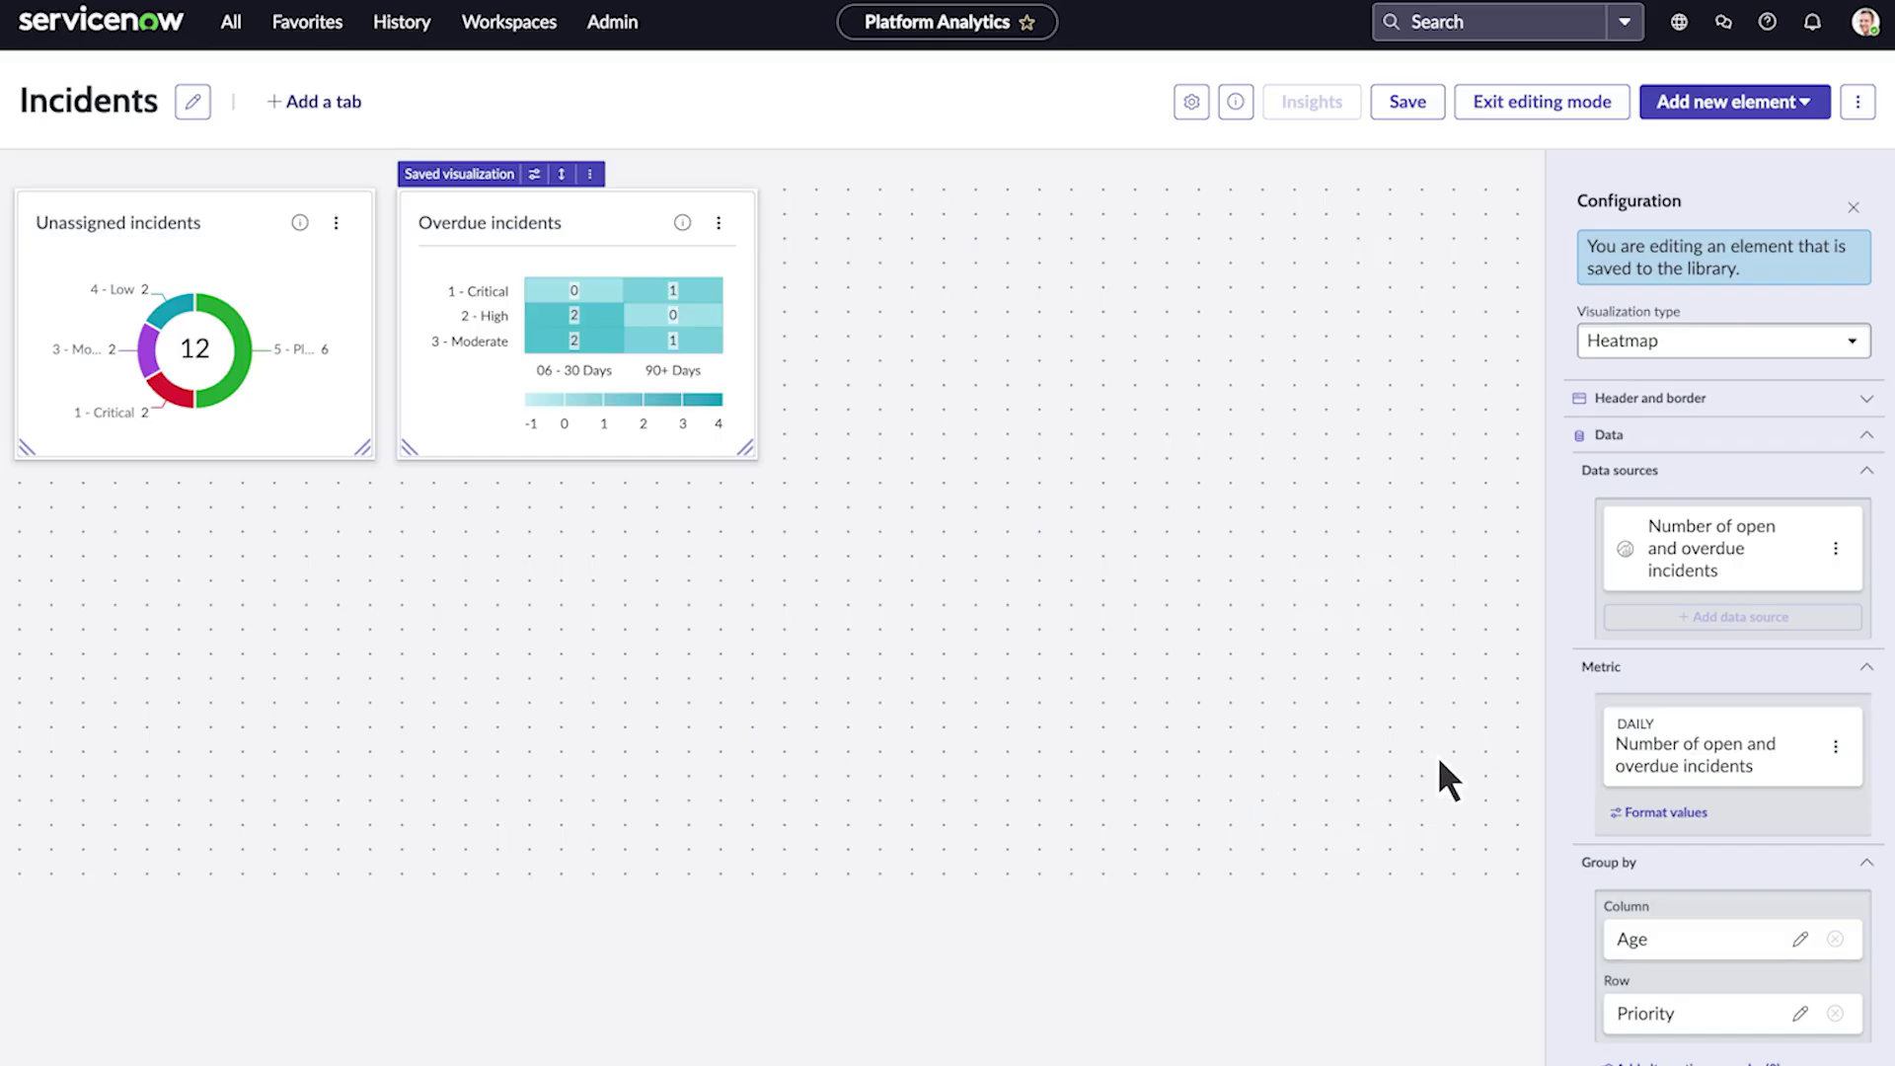
Try a low-value colour for the heatmap, then discard the colour change
scroll(1710, 757, "down", 6)
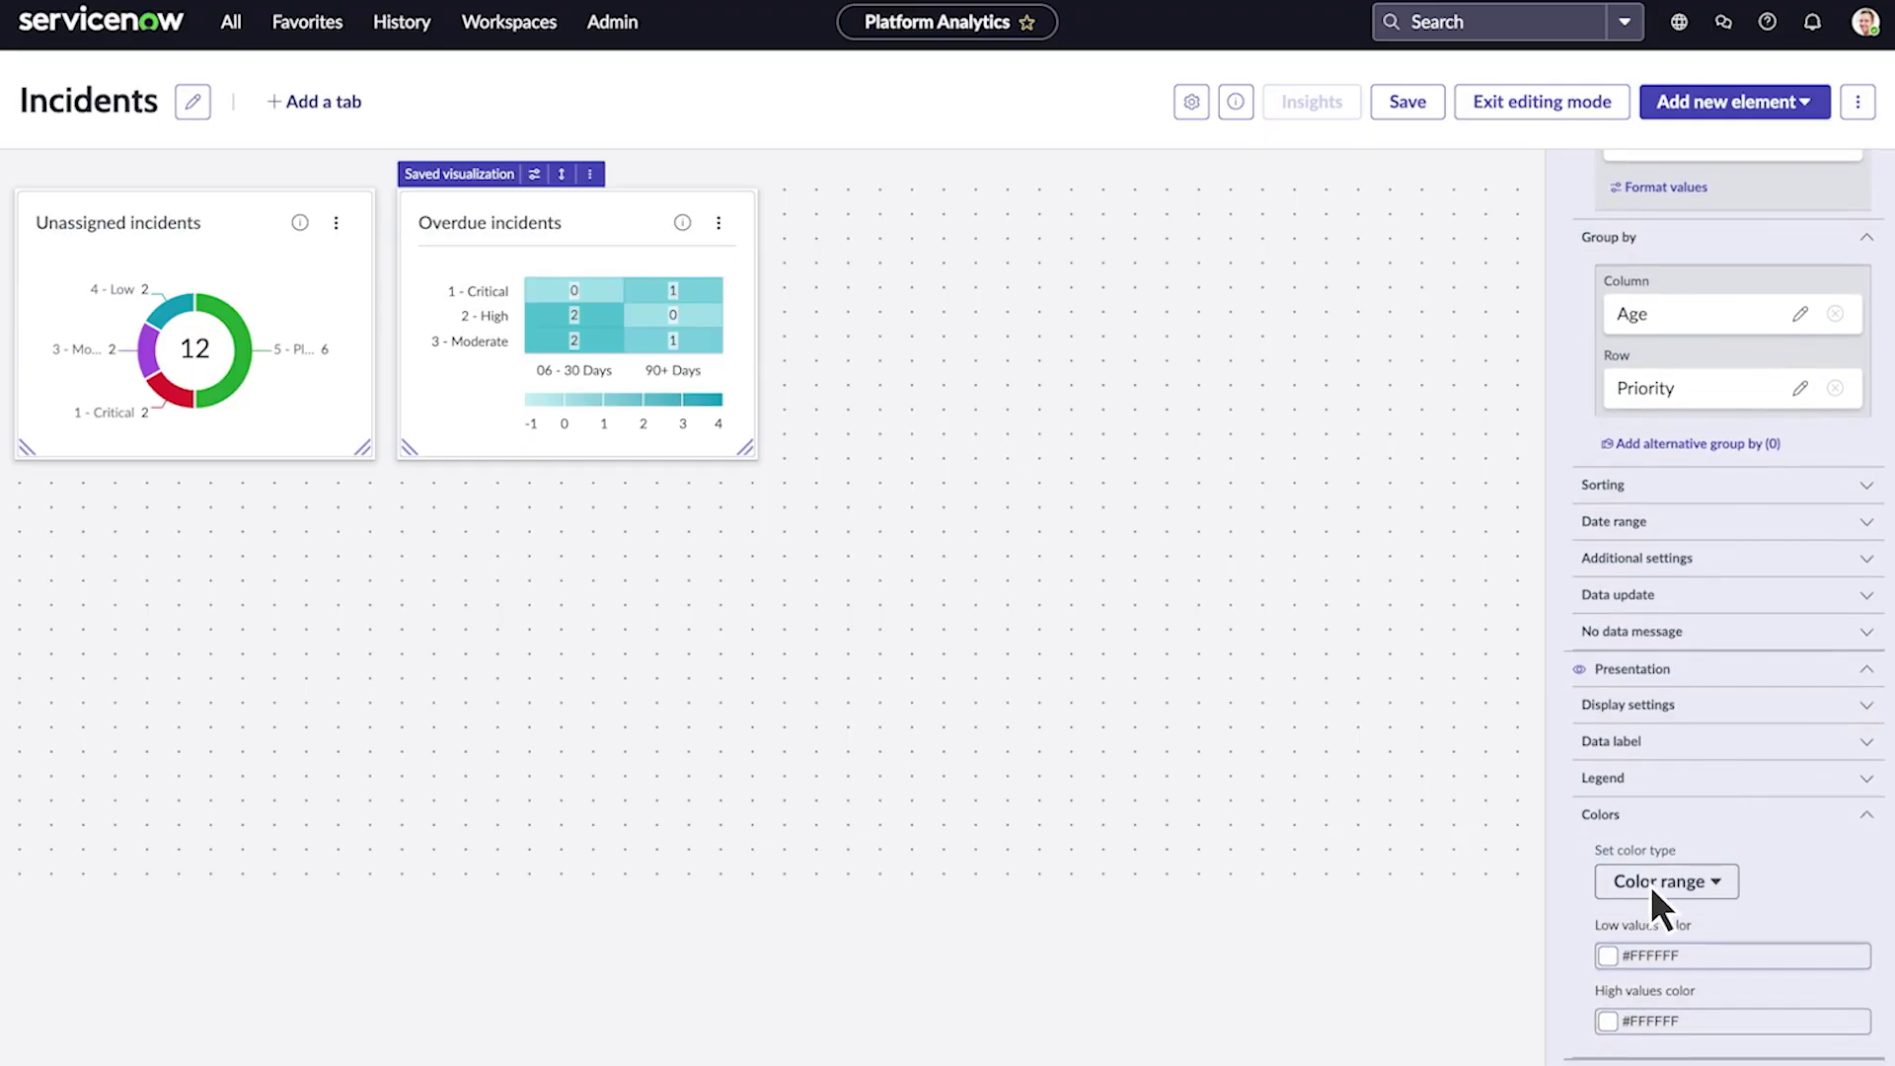
left_click(1614, 955)
scroll(1690, 780, "down", 5)
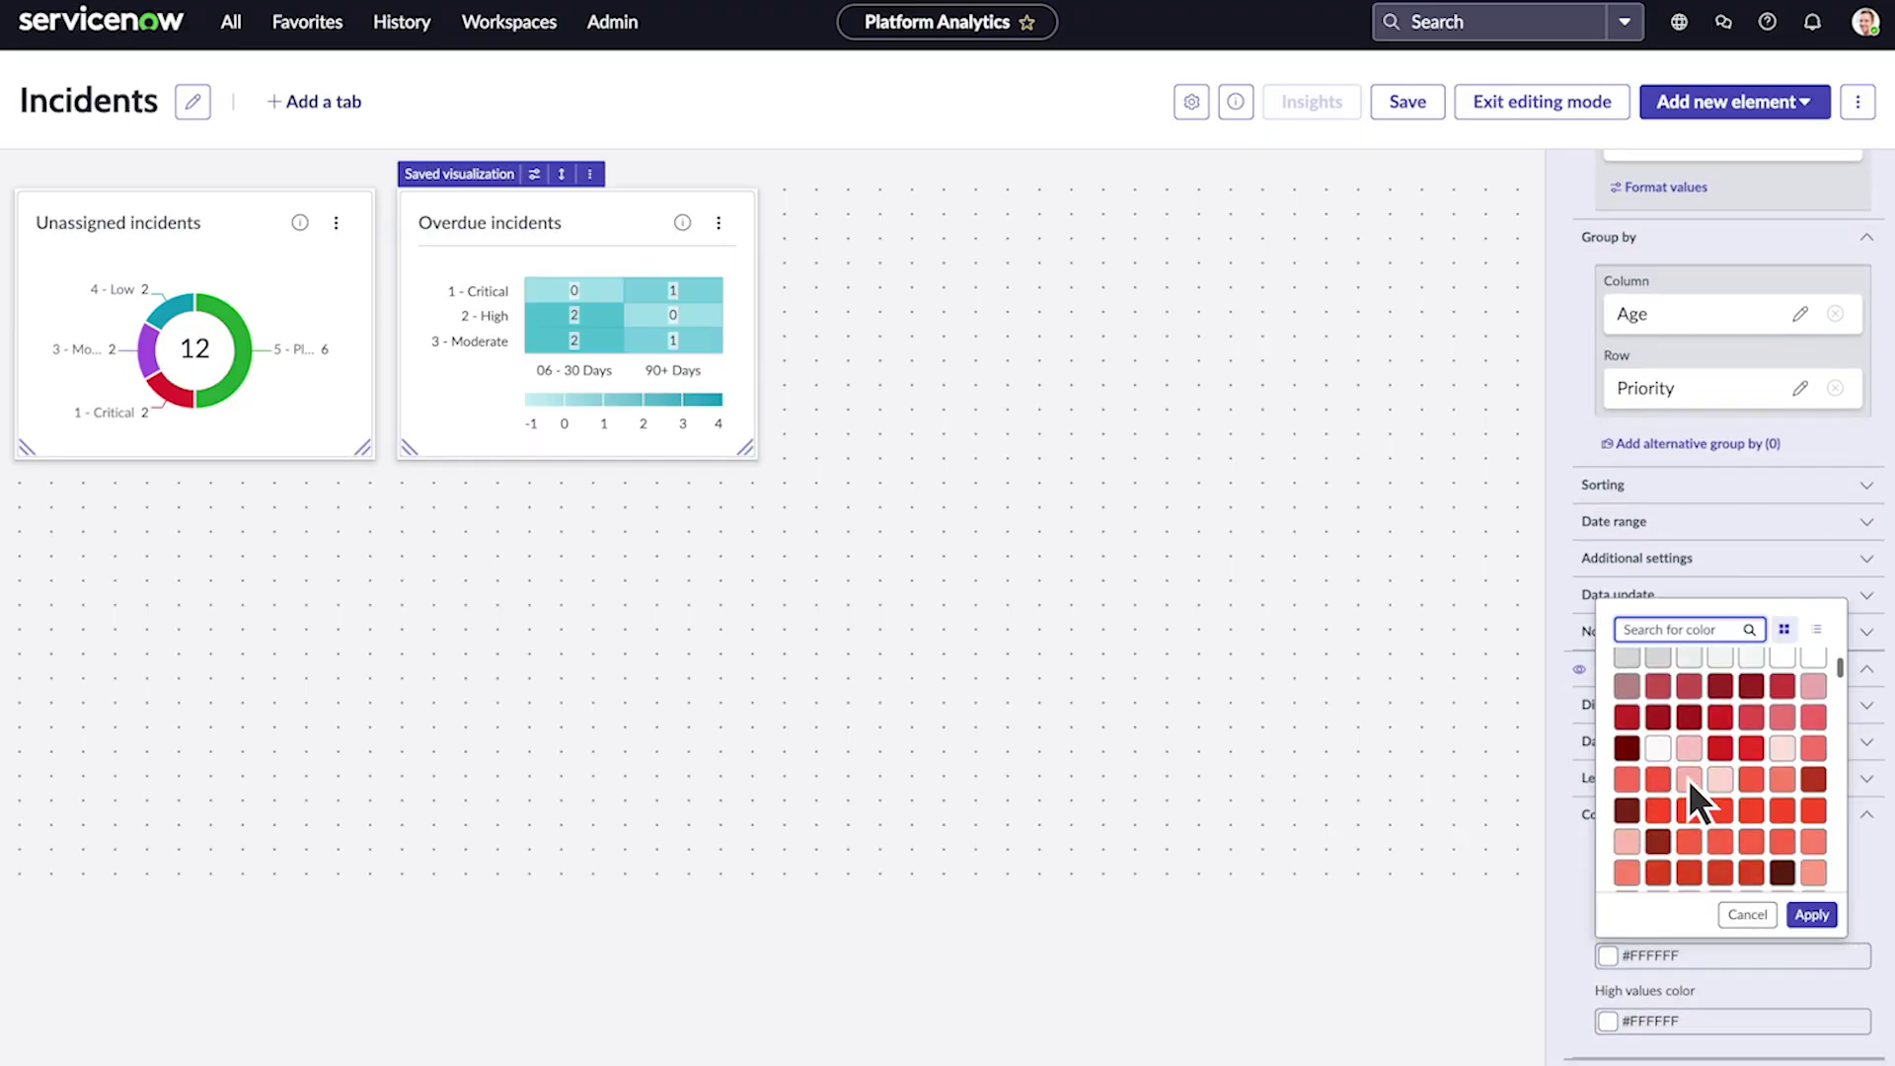
scroll(1690, 780, "down", 8)
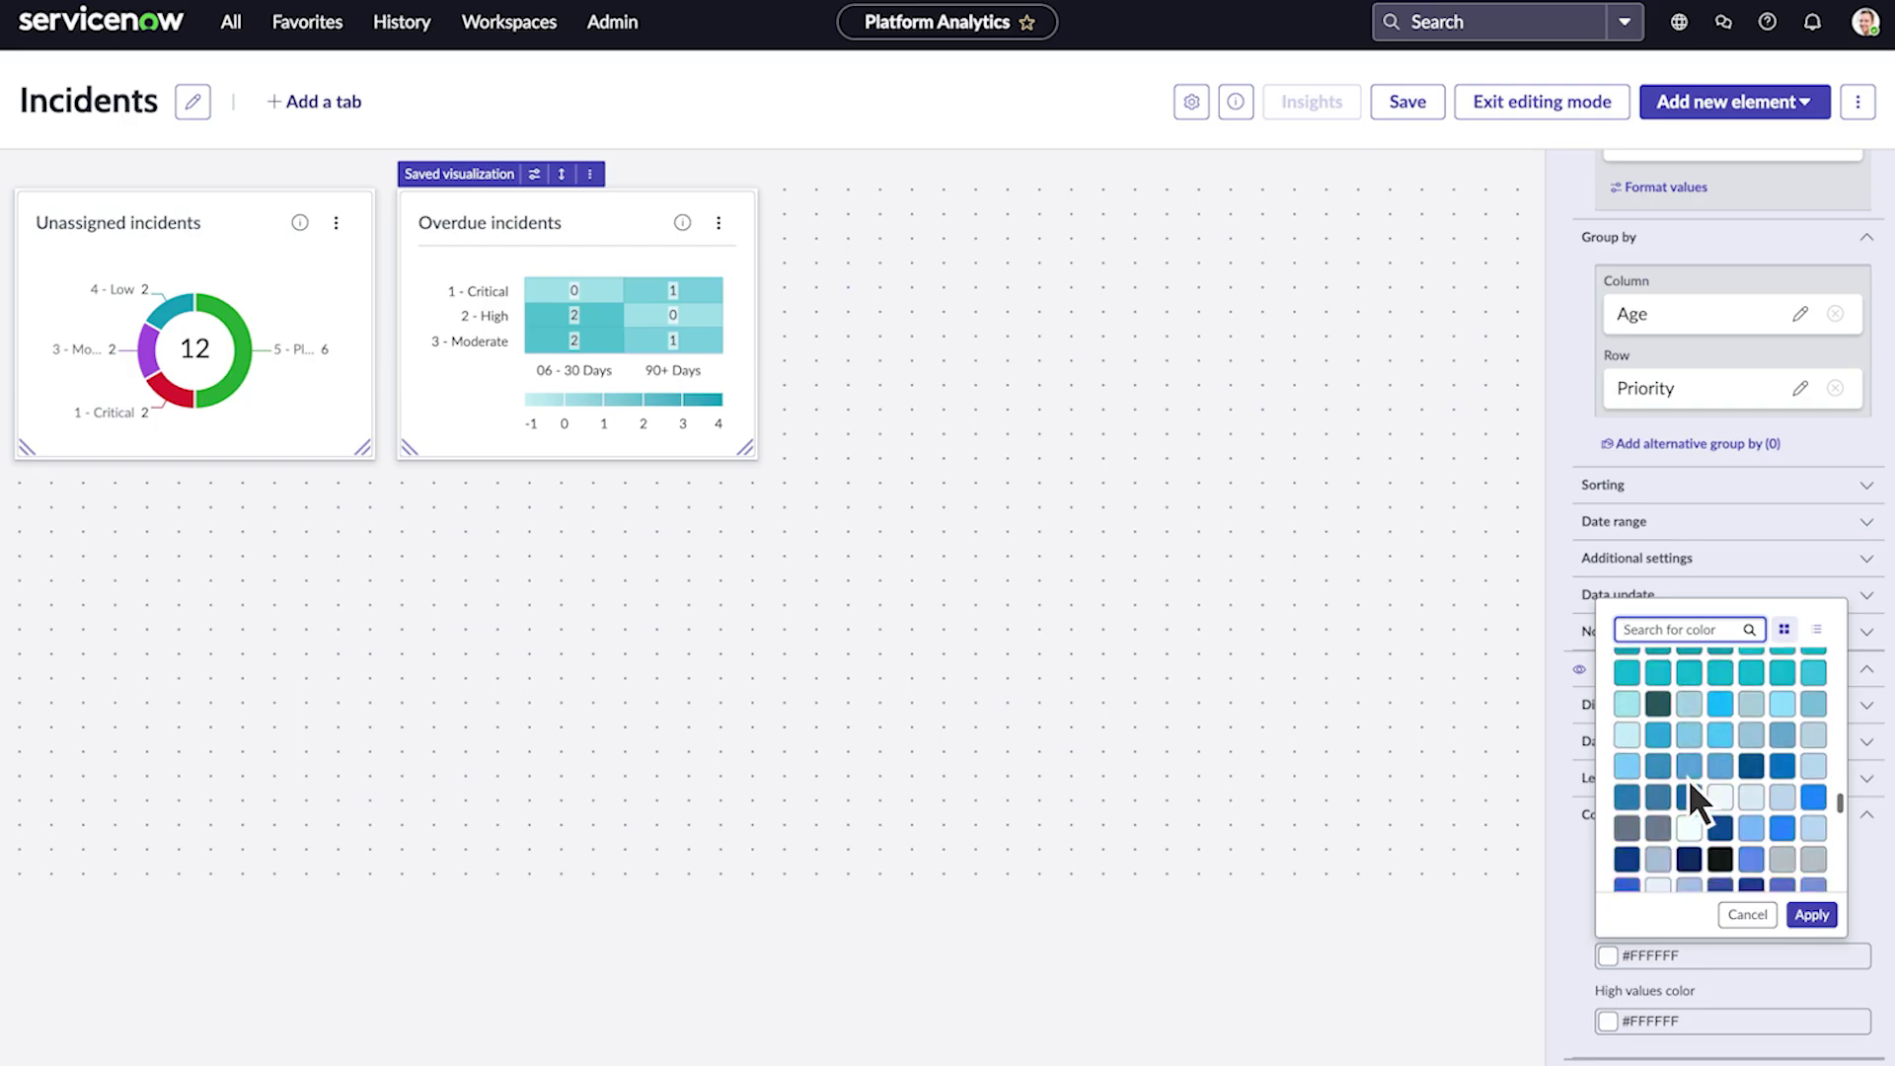
scroll(1690, 779, "down", 3)
scroll(1690, 779, "up", 5)
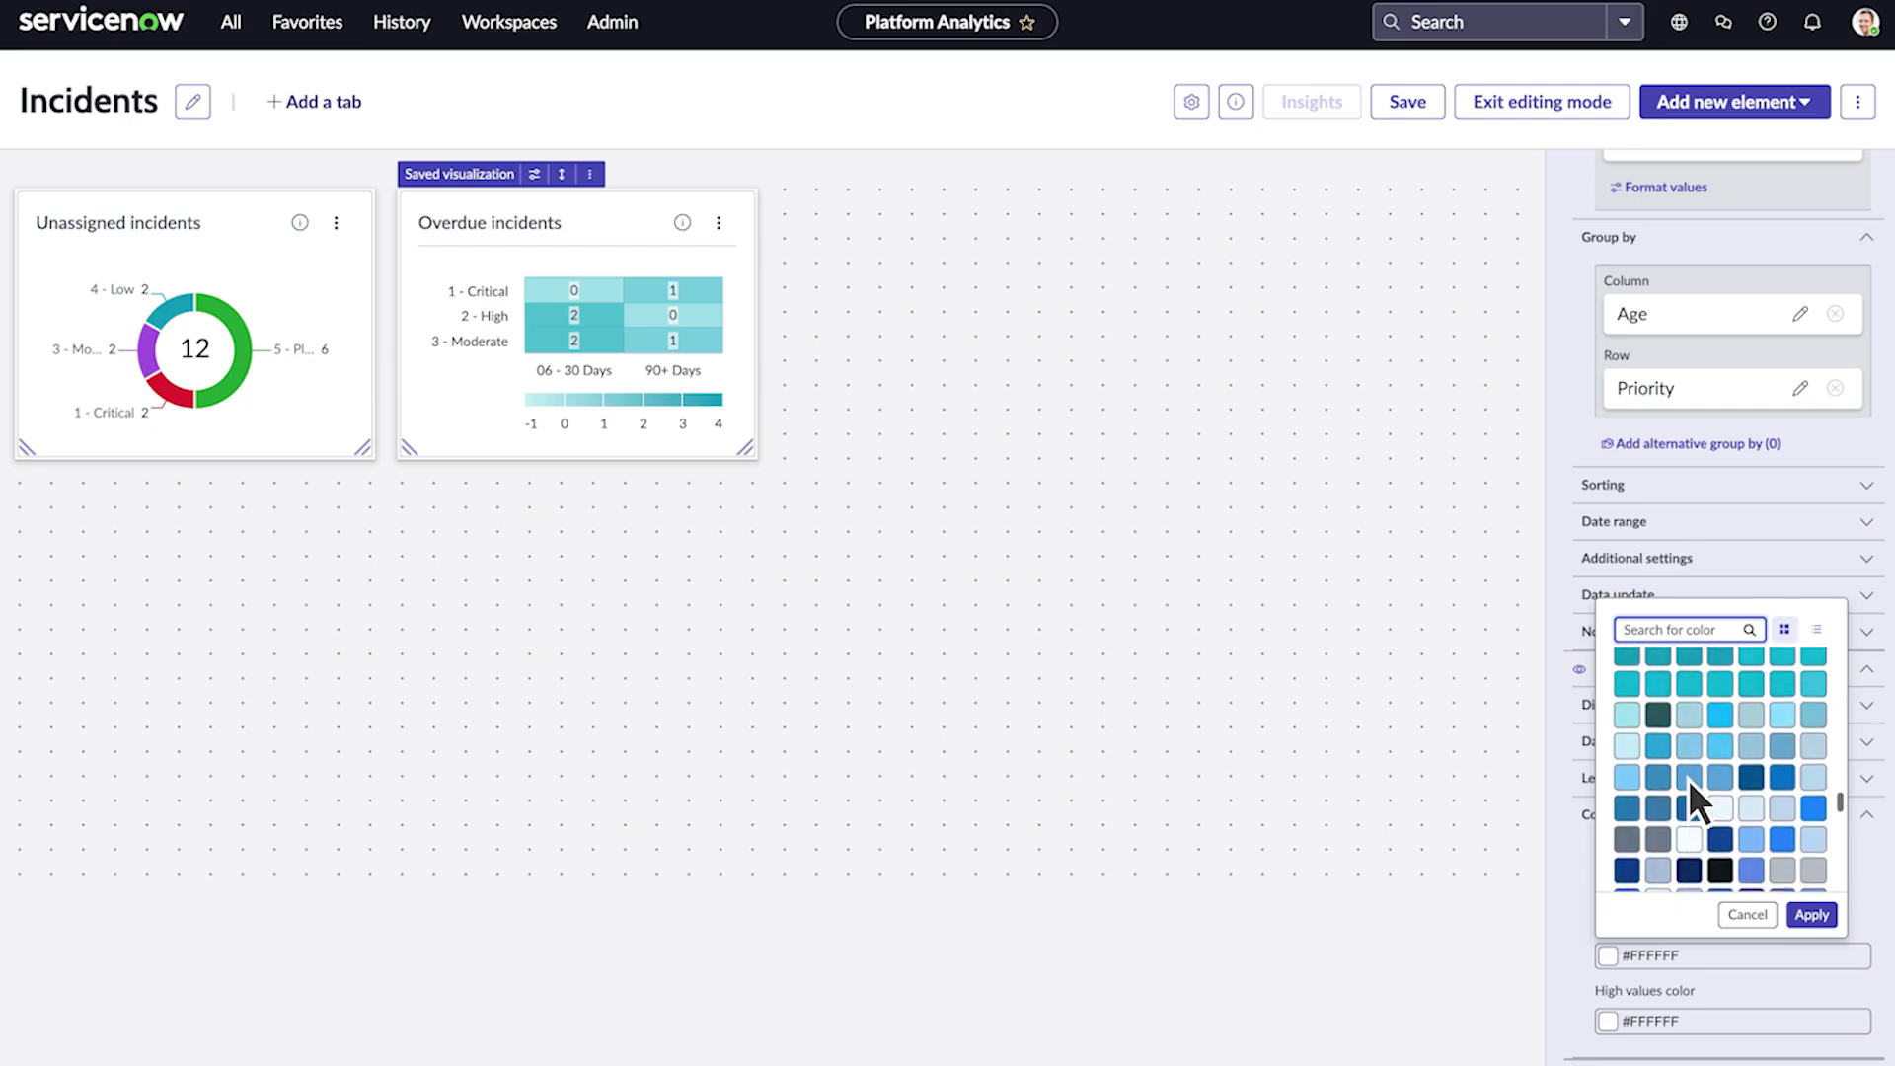
left_click(1749, 918)
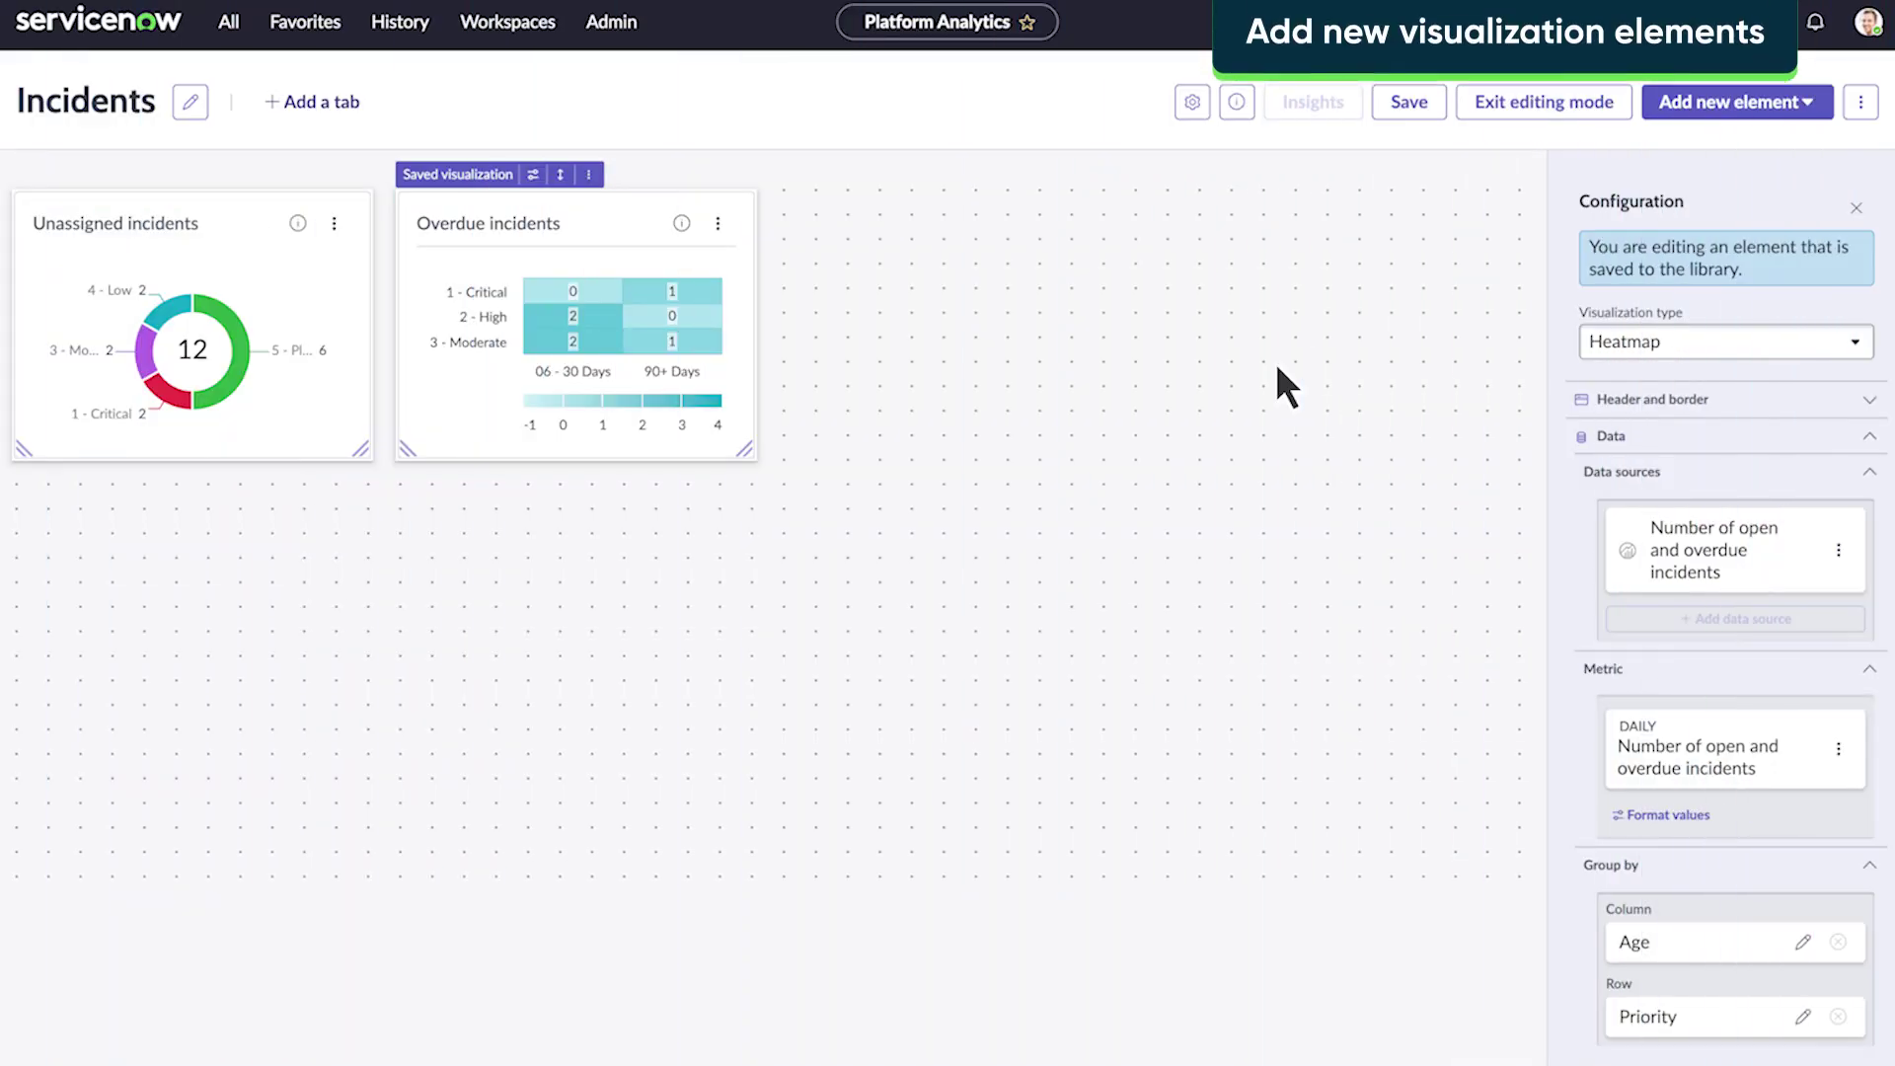
left_click(1689, 110)
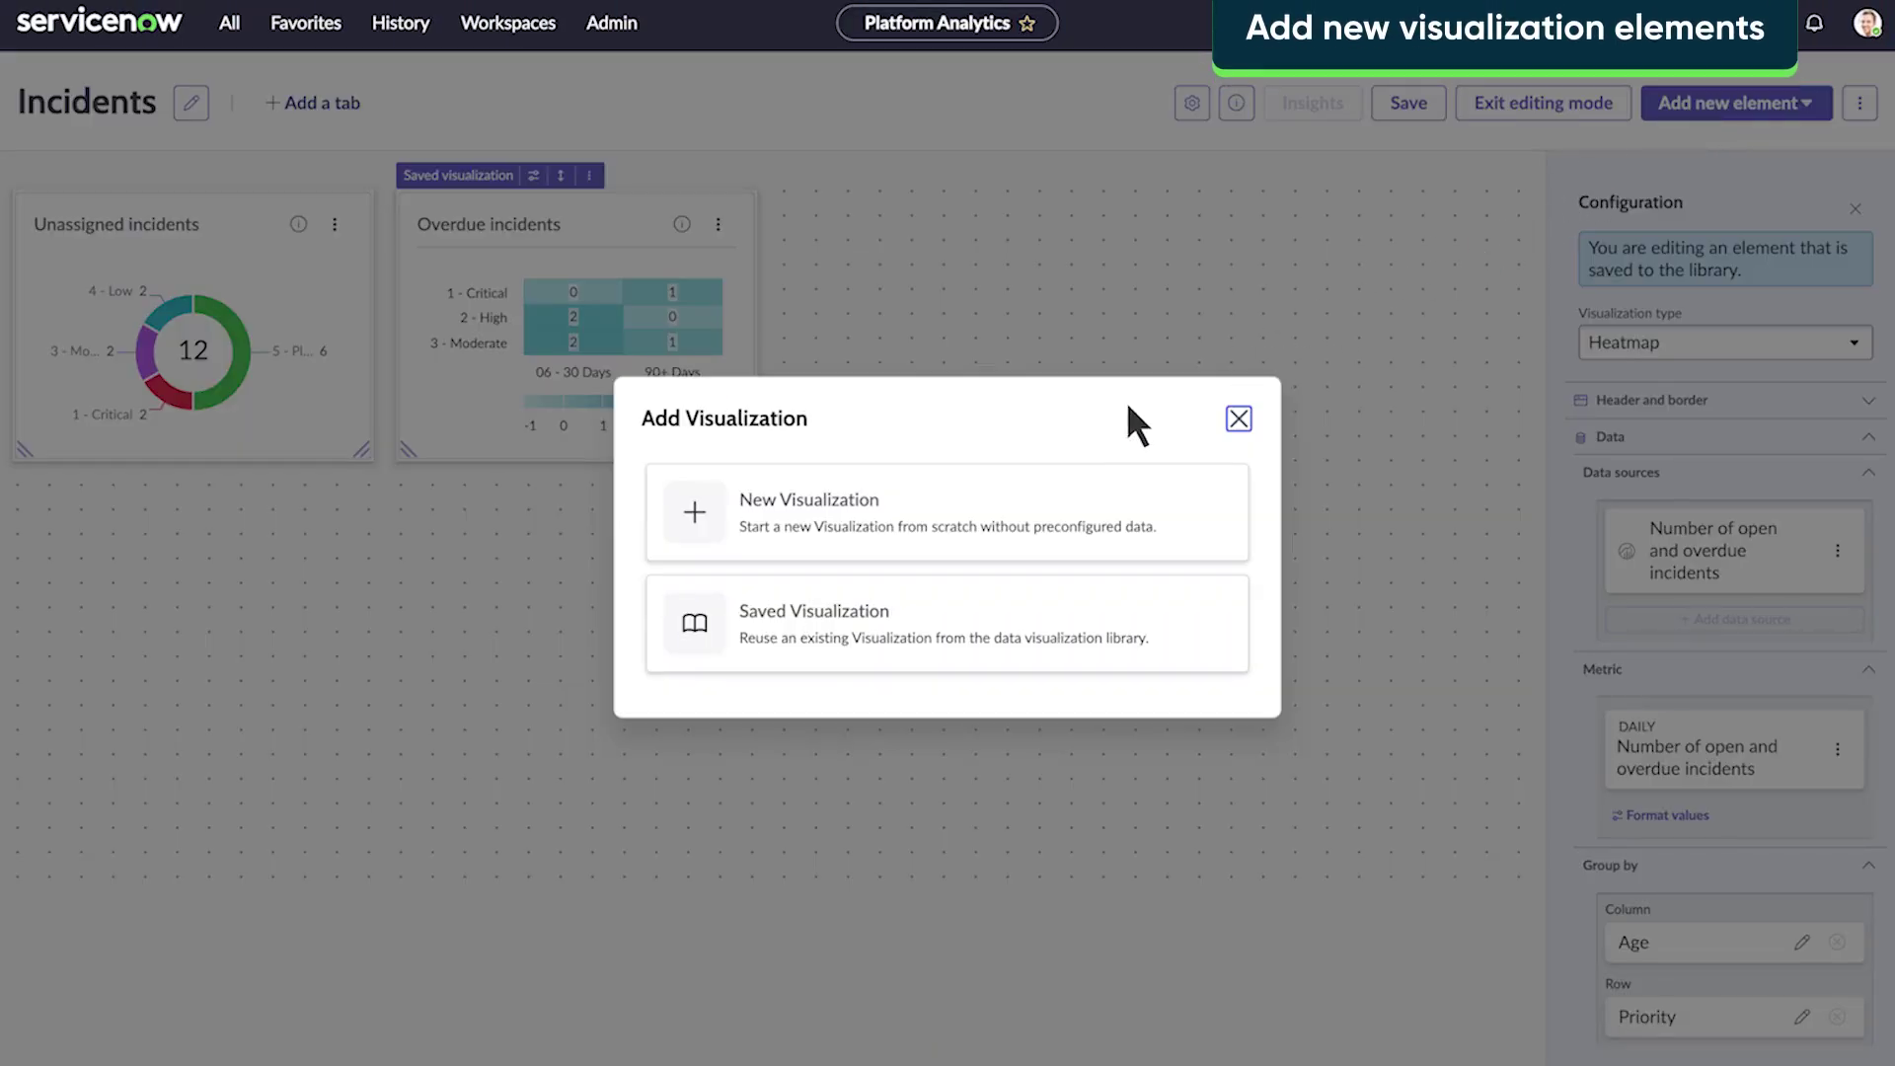
Build a new single score from the Incident table filtered to Incidents.Open (144)
left_click(912, 513)
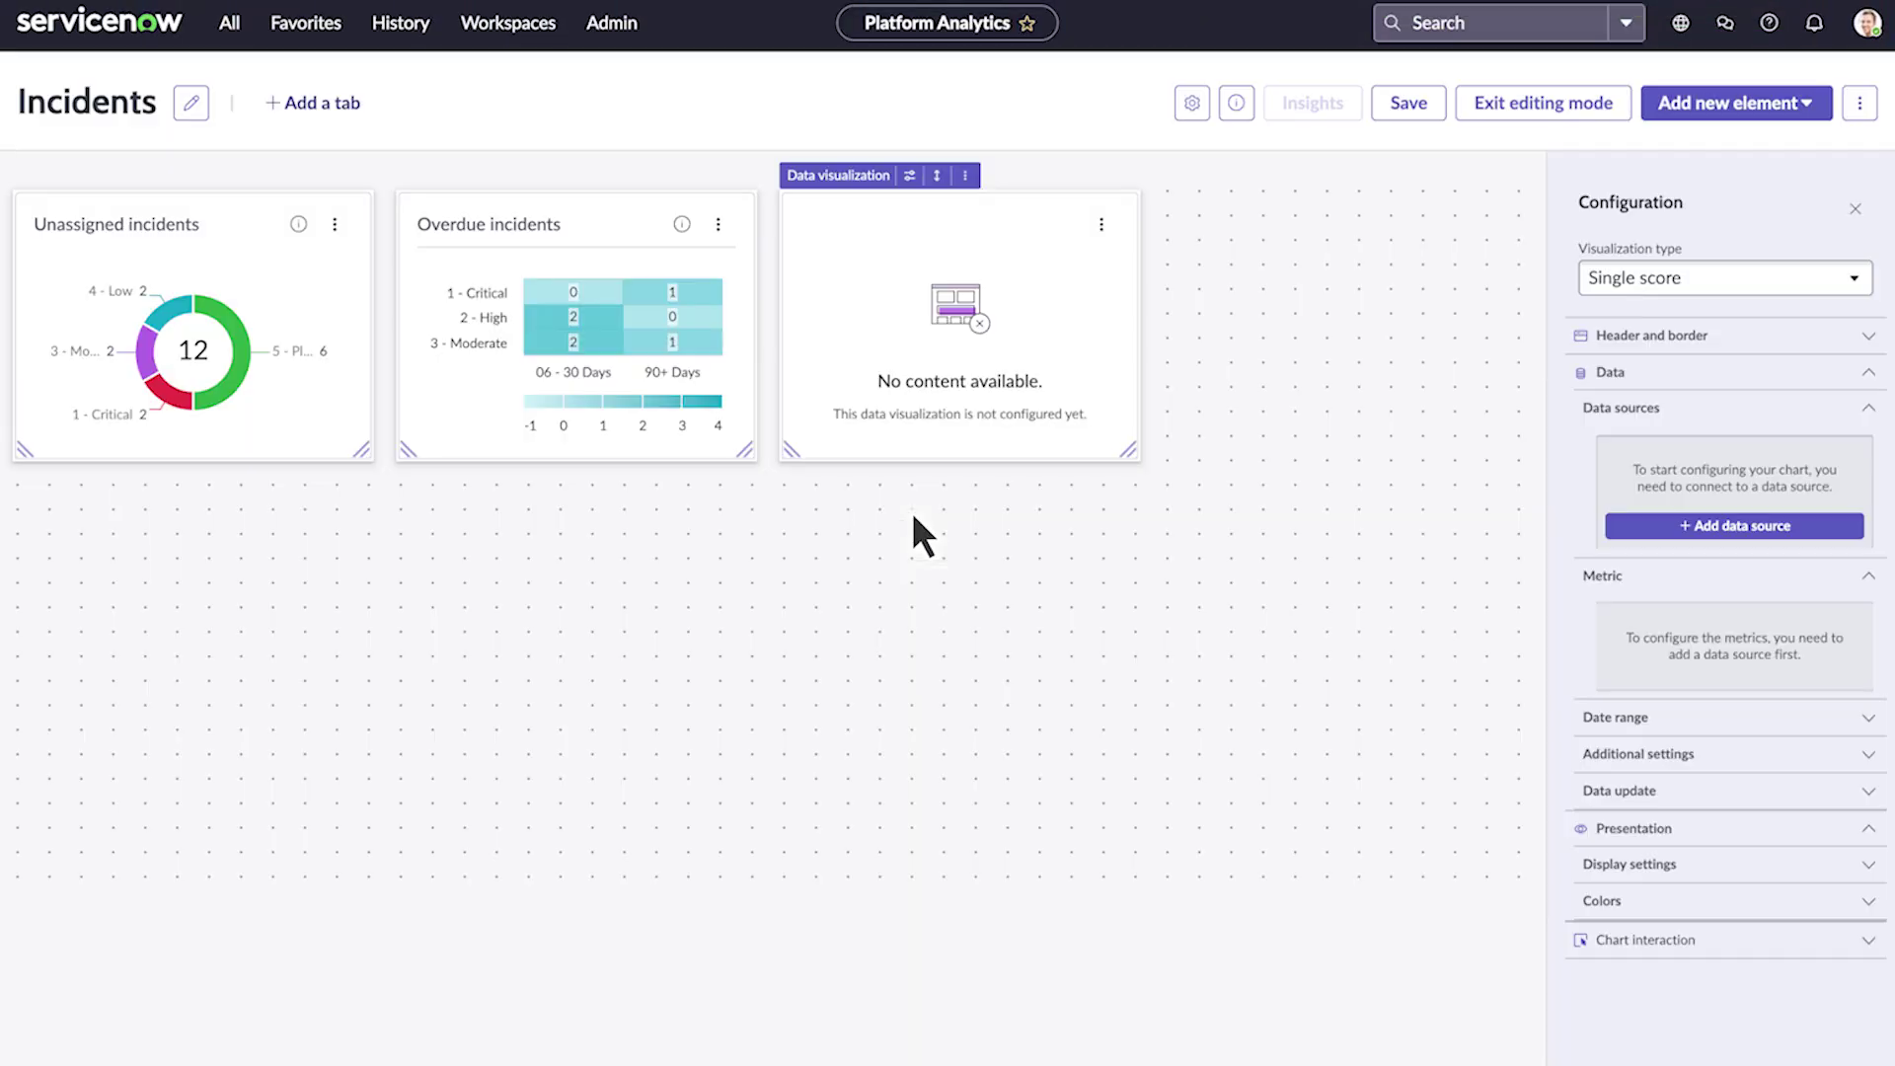
left_click(1668, 526)
left_click(177, 206)
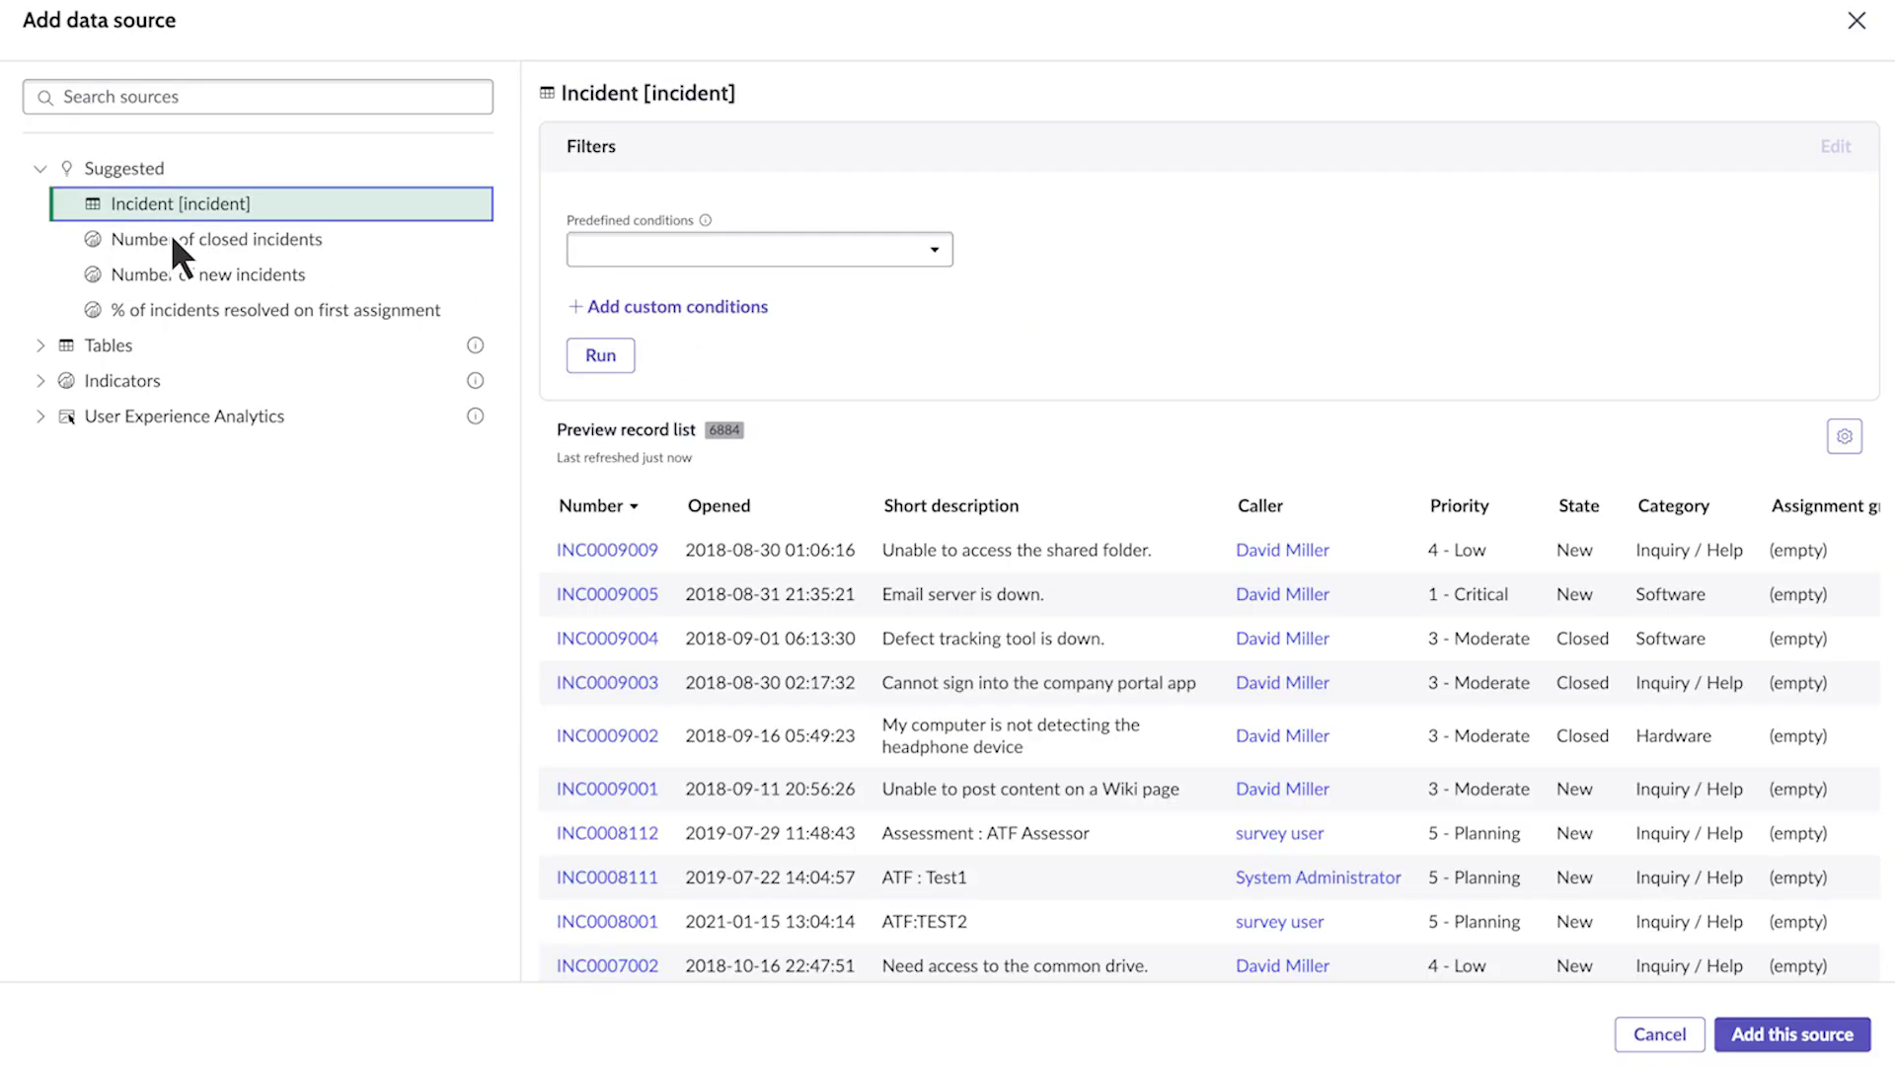
left_click(676, 256)
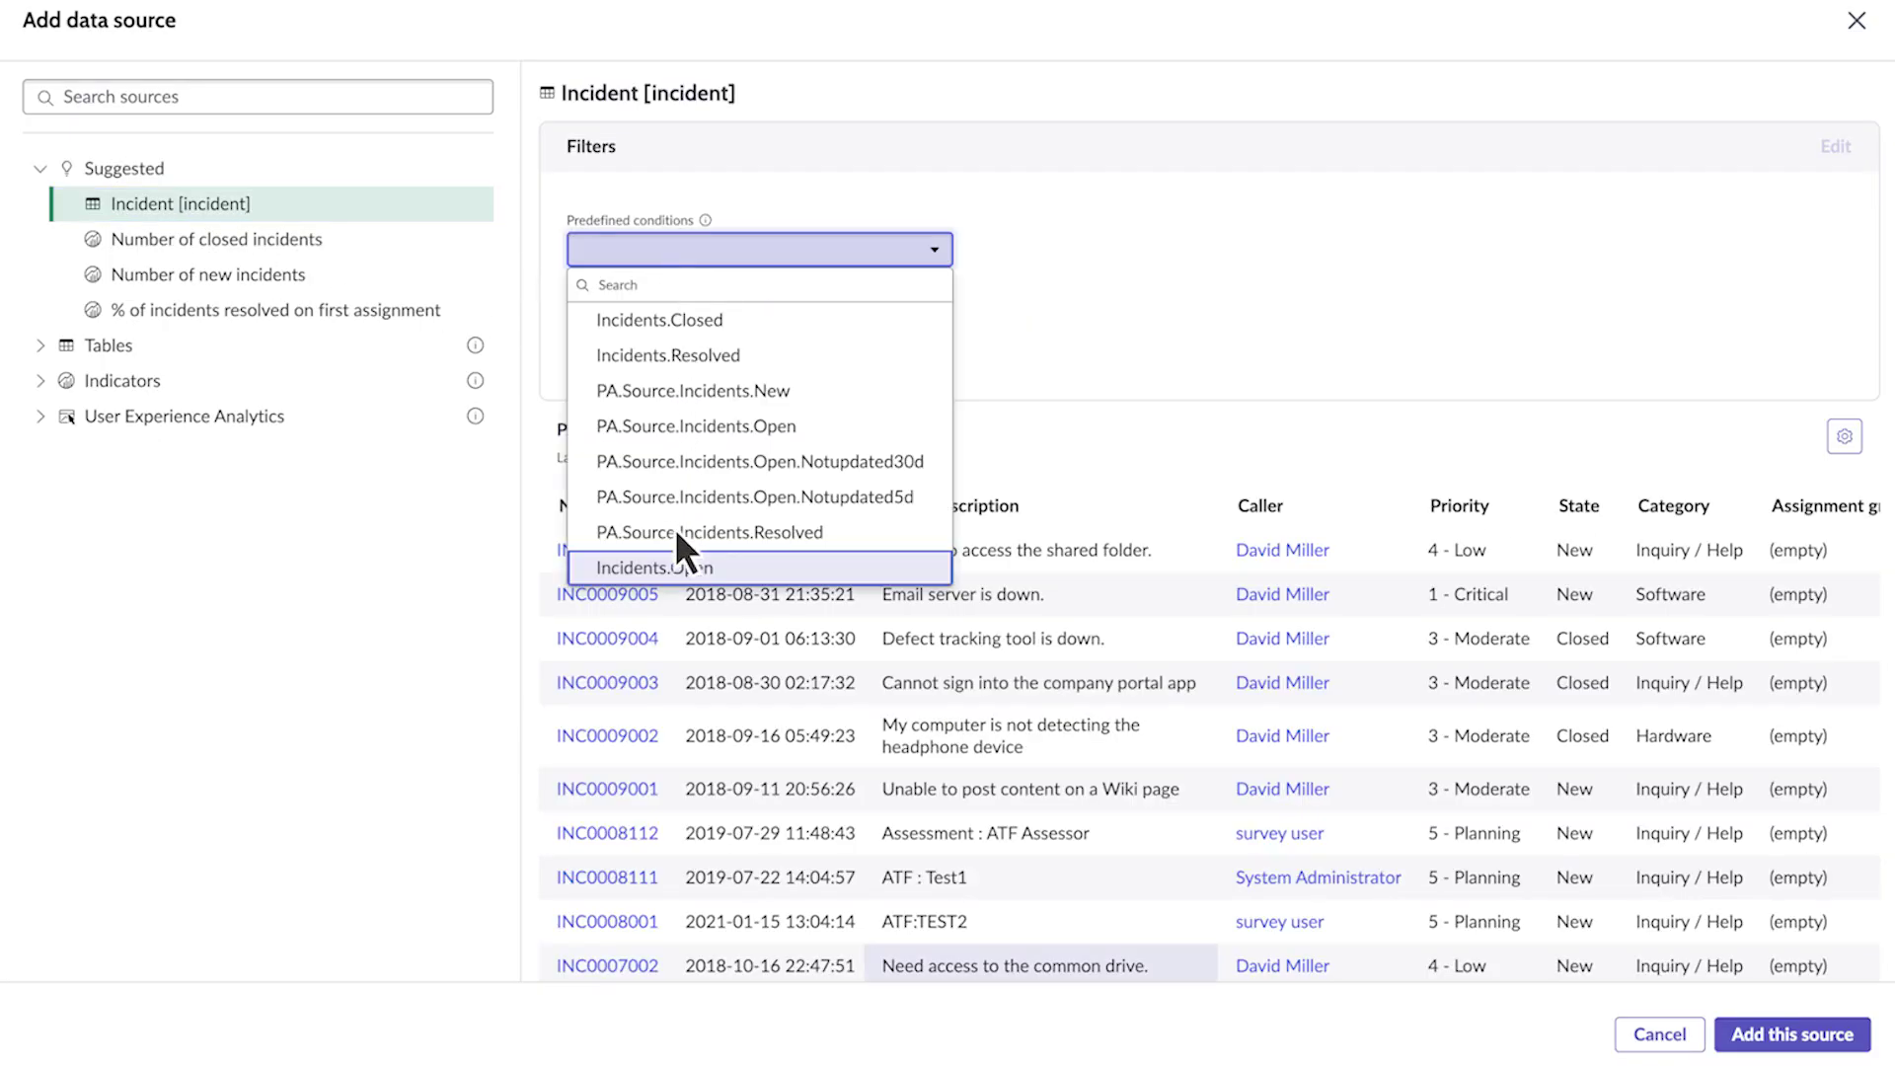
left_click(677, 577)
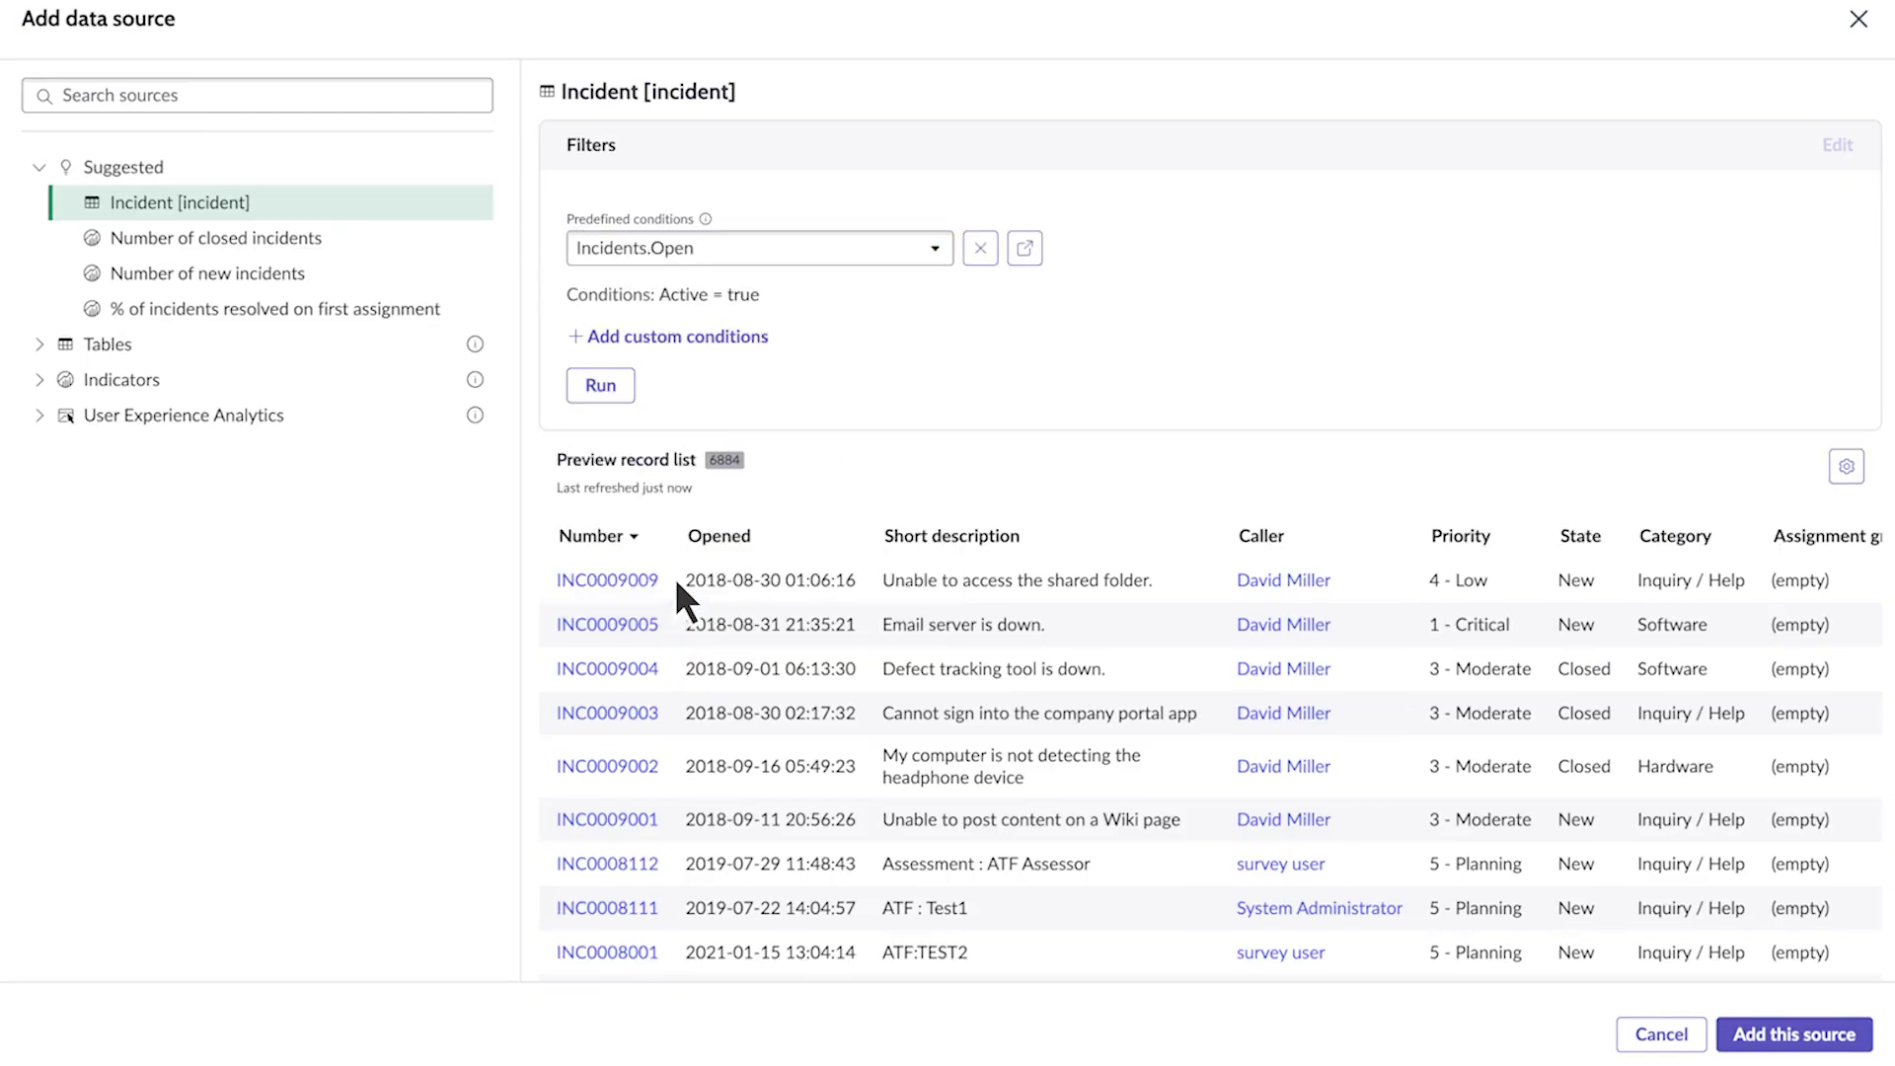
scroll(631, 463, "down", 1)
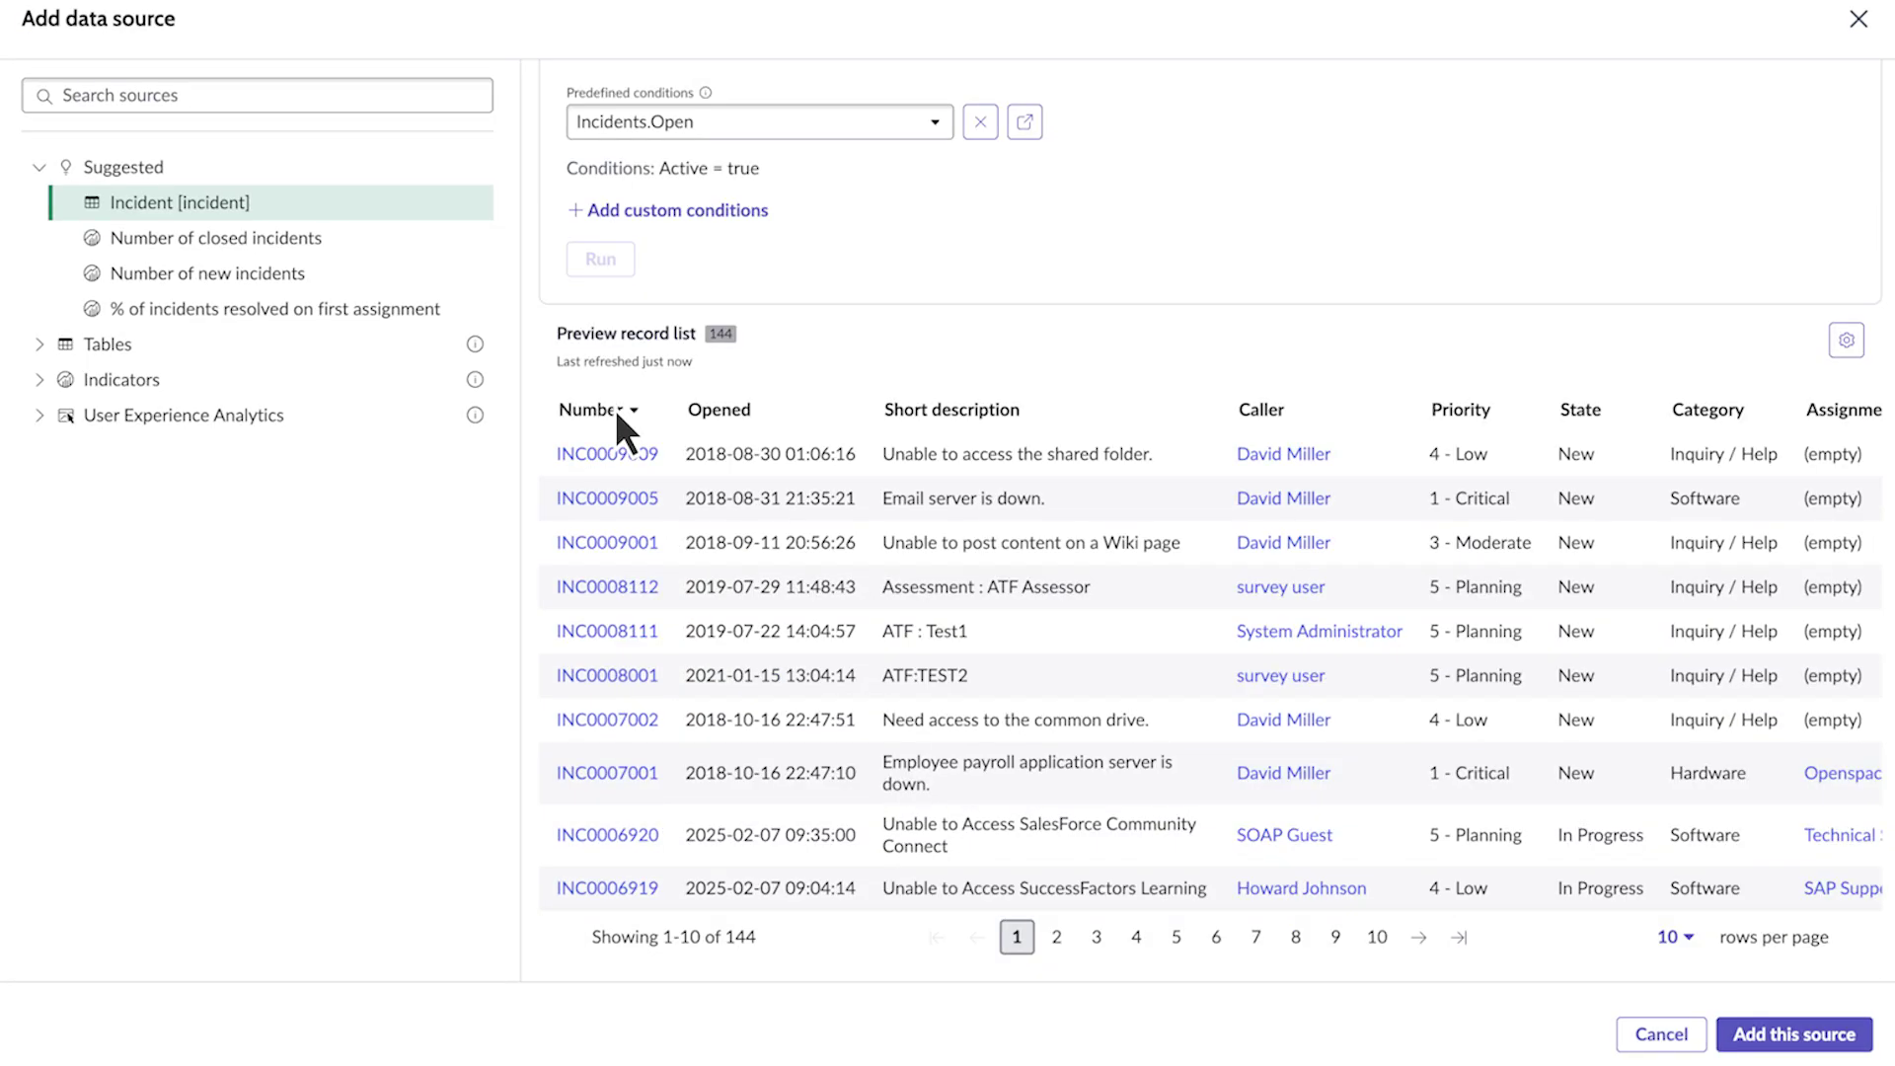
left_click(1773, 1034)
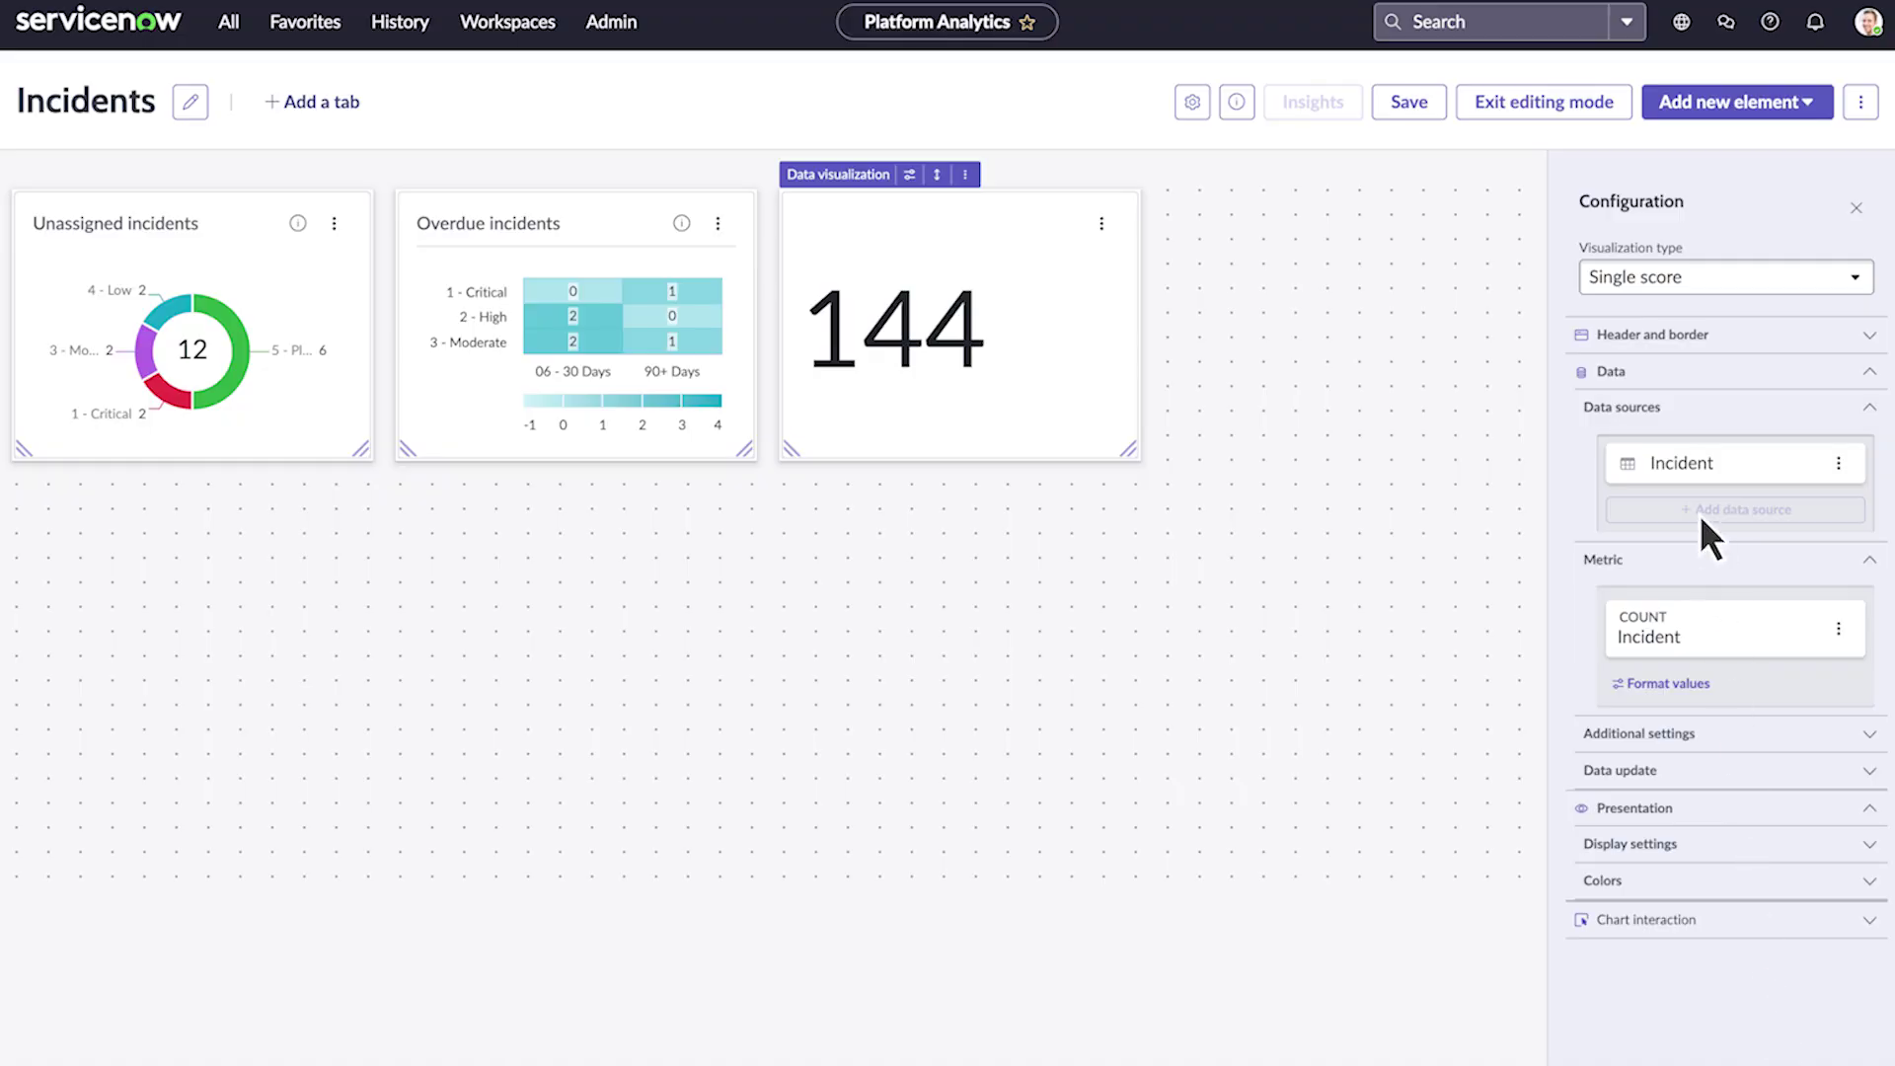
Give the widget the description 'Number of open incidents'
left_click(1680, 343)
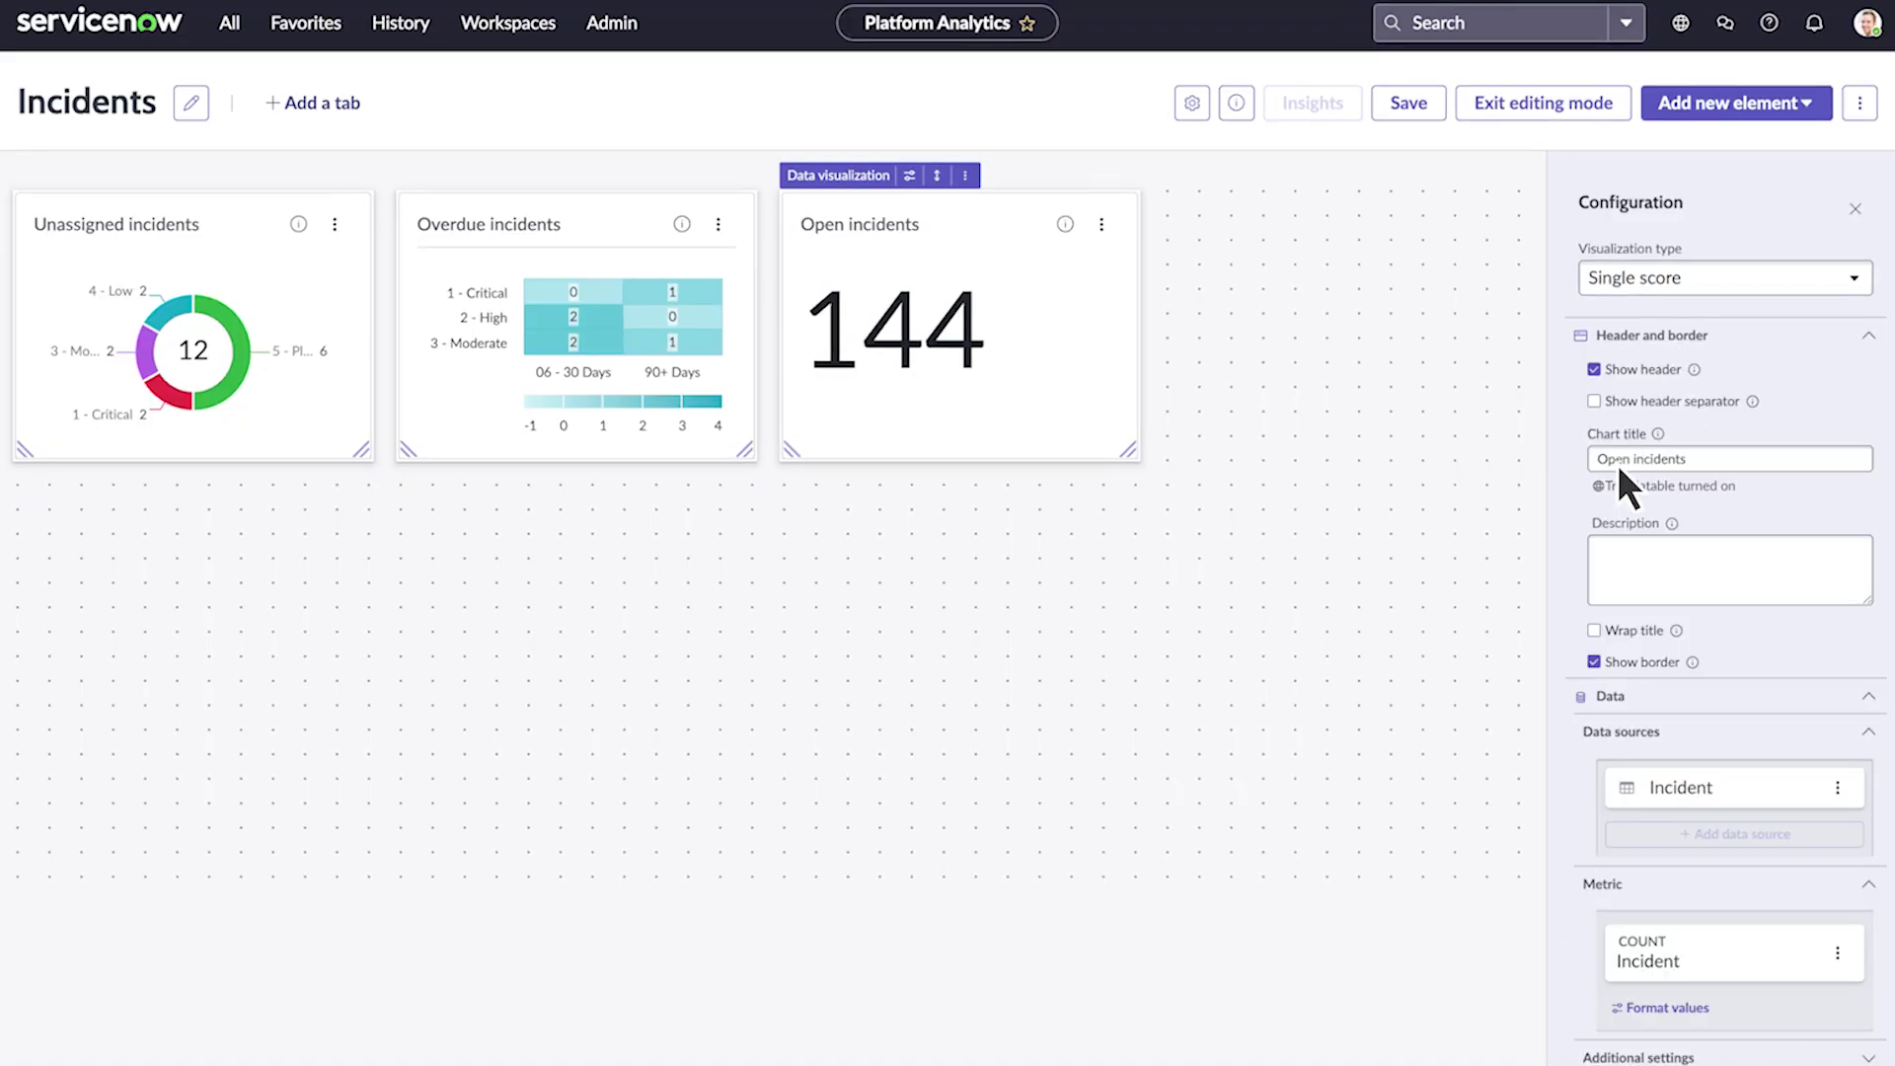
left_click(1619, 559)
type("Number of open incidents")
left_click(1662, 113)
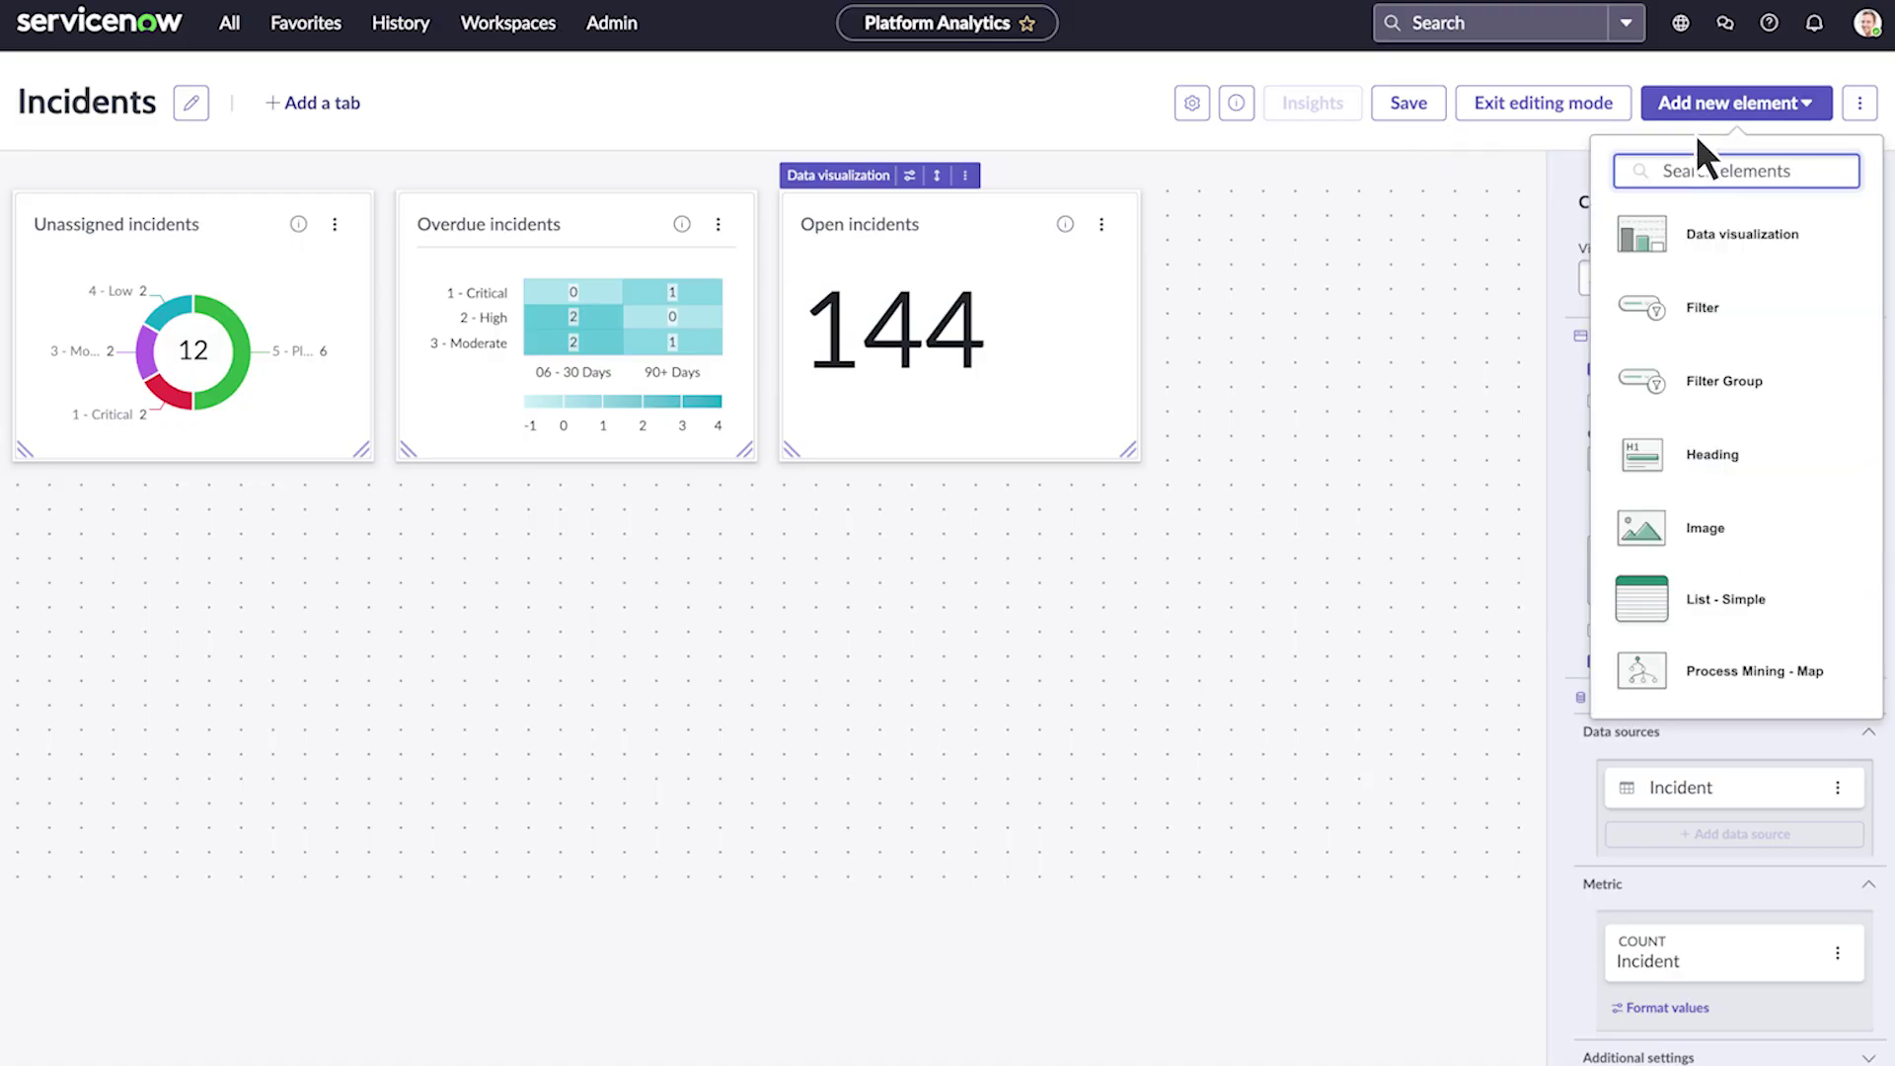
Add a new vertical bar chart of Incident records grouped by Priority
left_click(1696, 234)
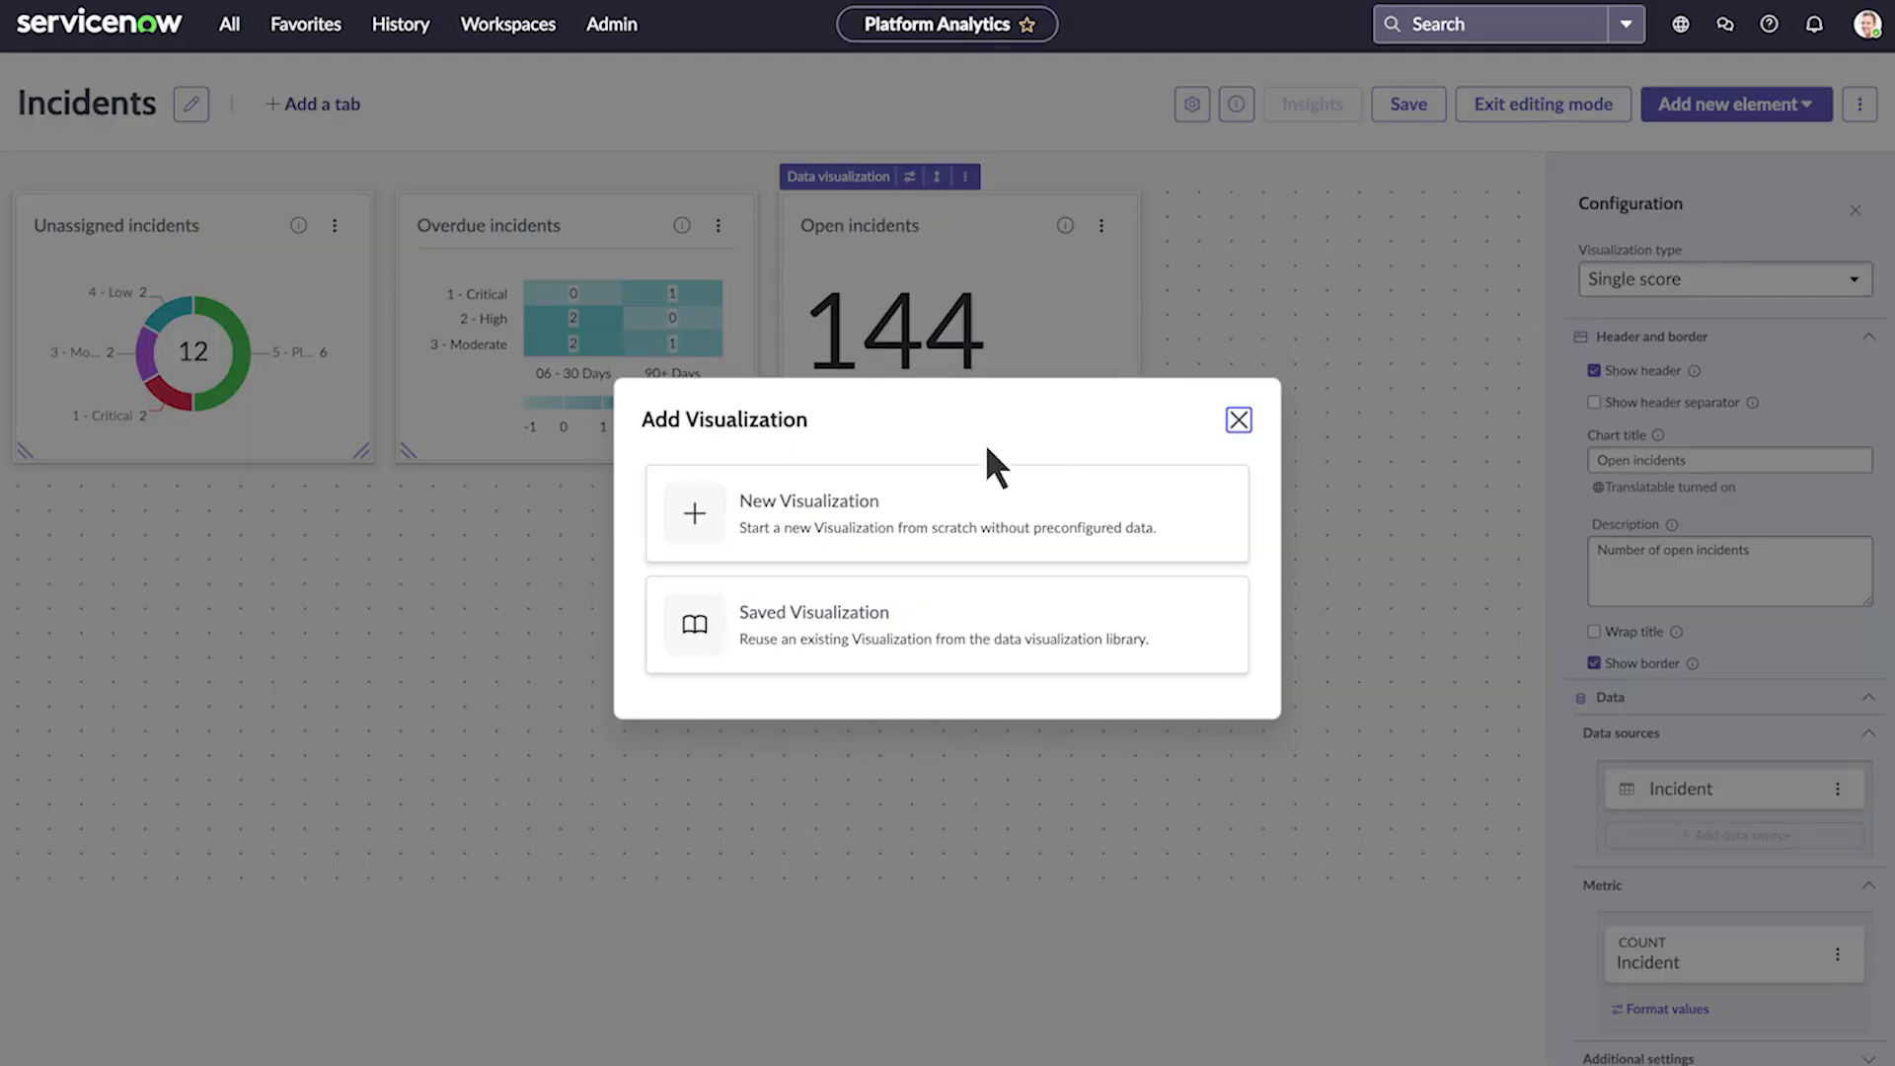
left_click(759, 511)
left_click(1639, 284)
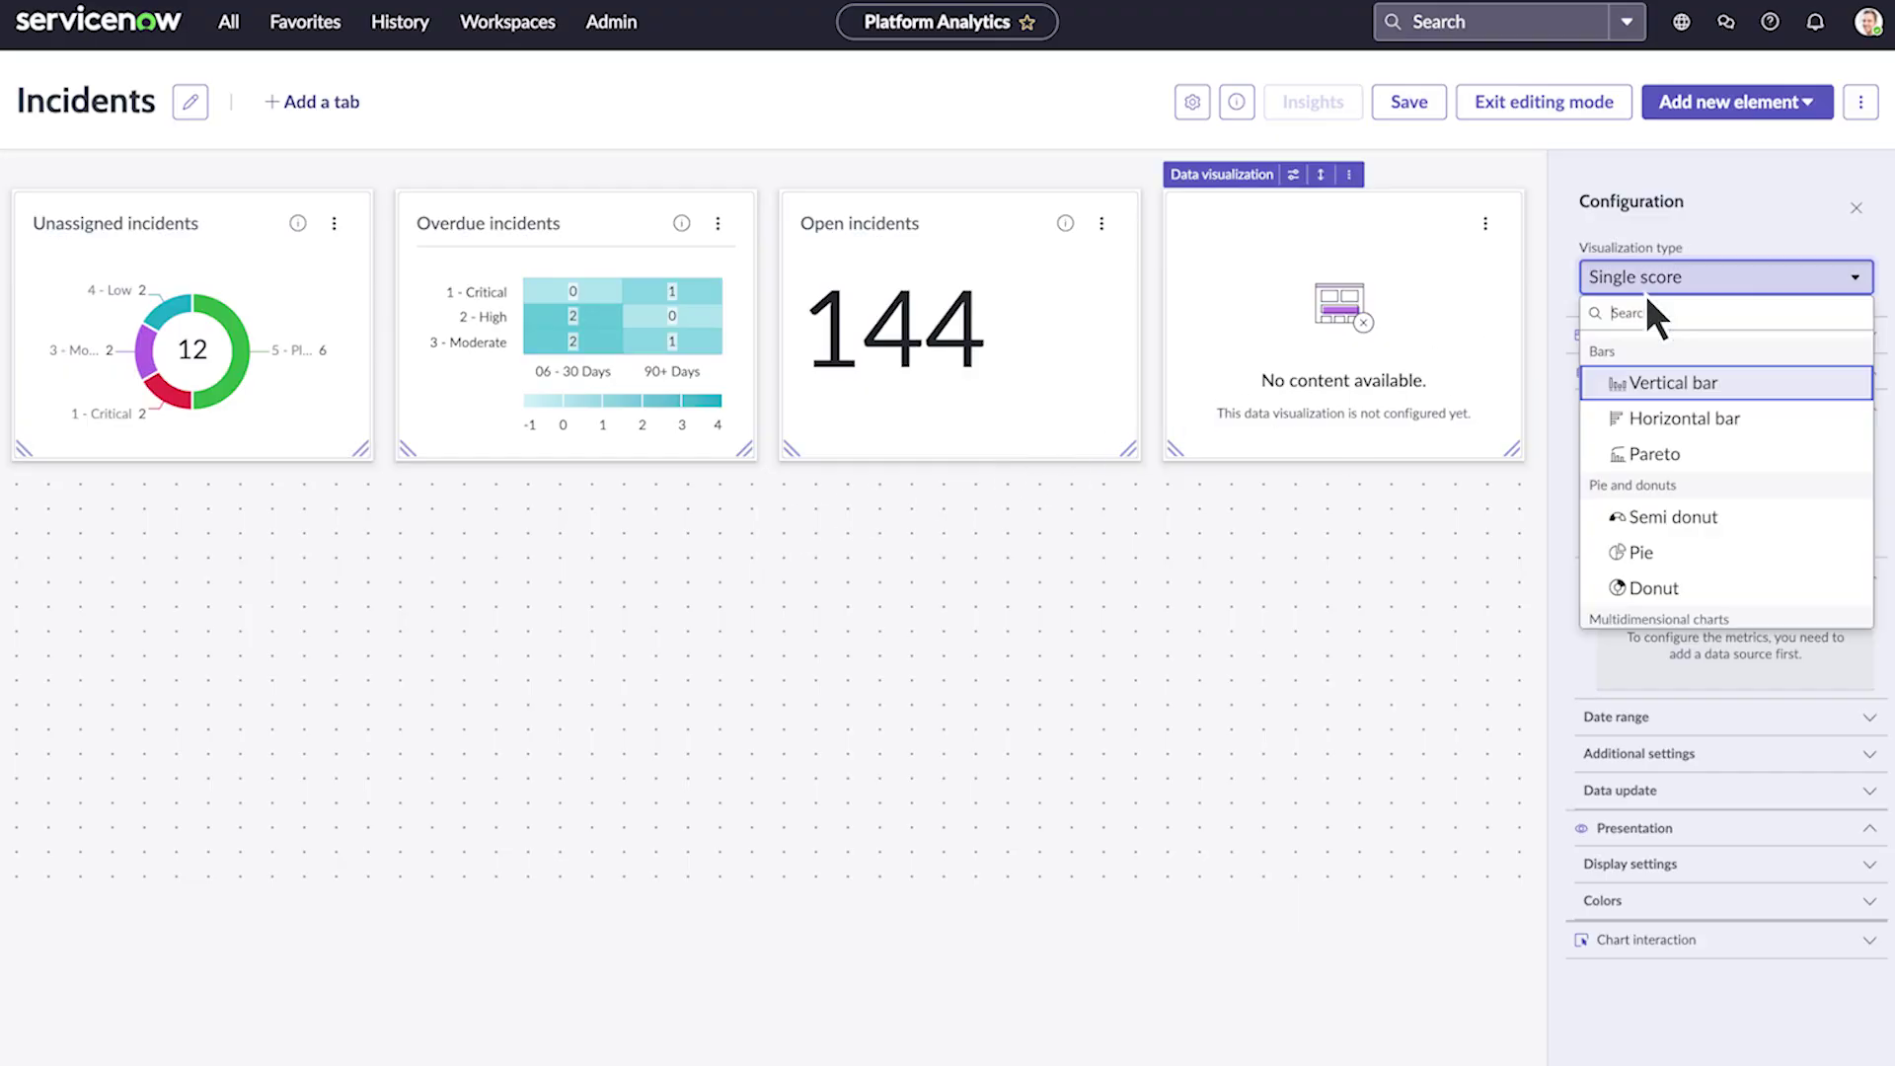
left_click(1645, 387)
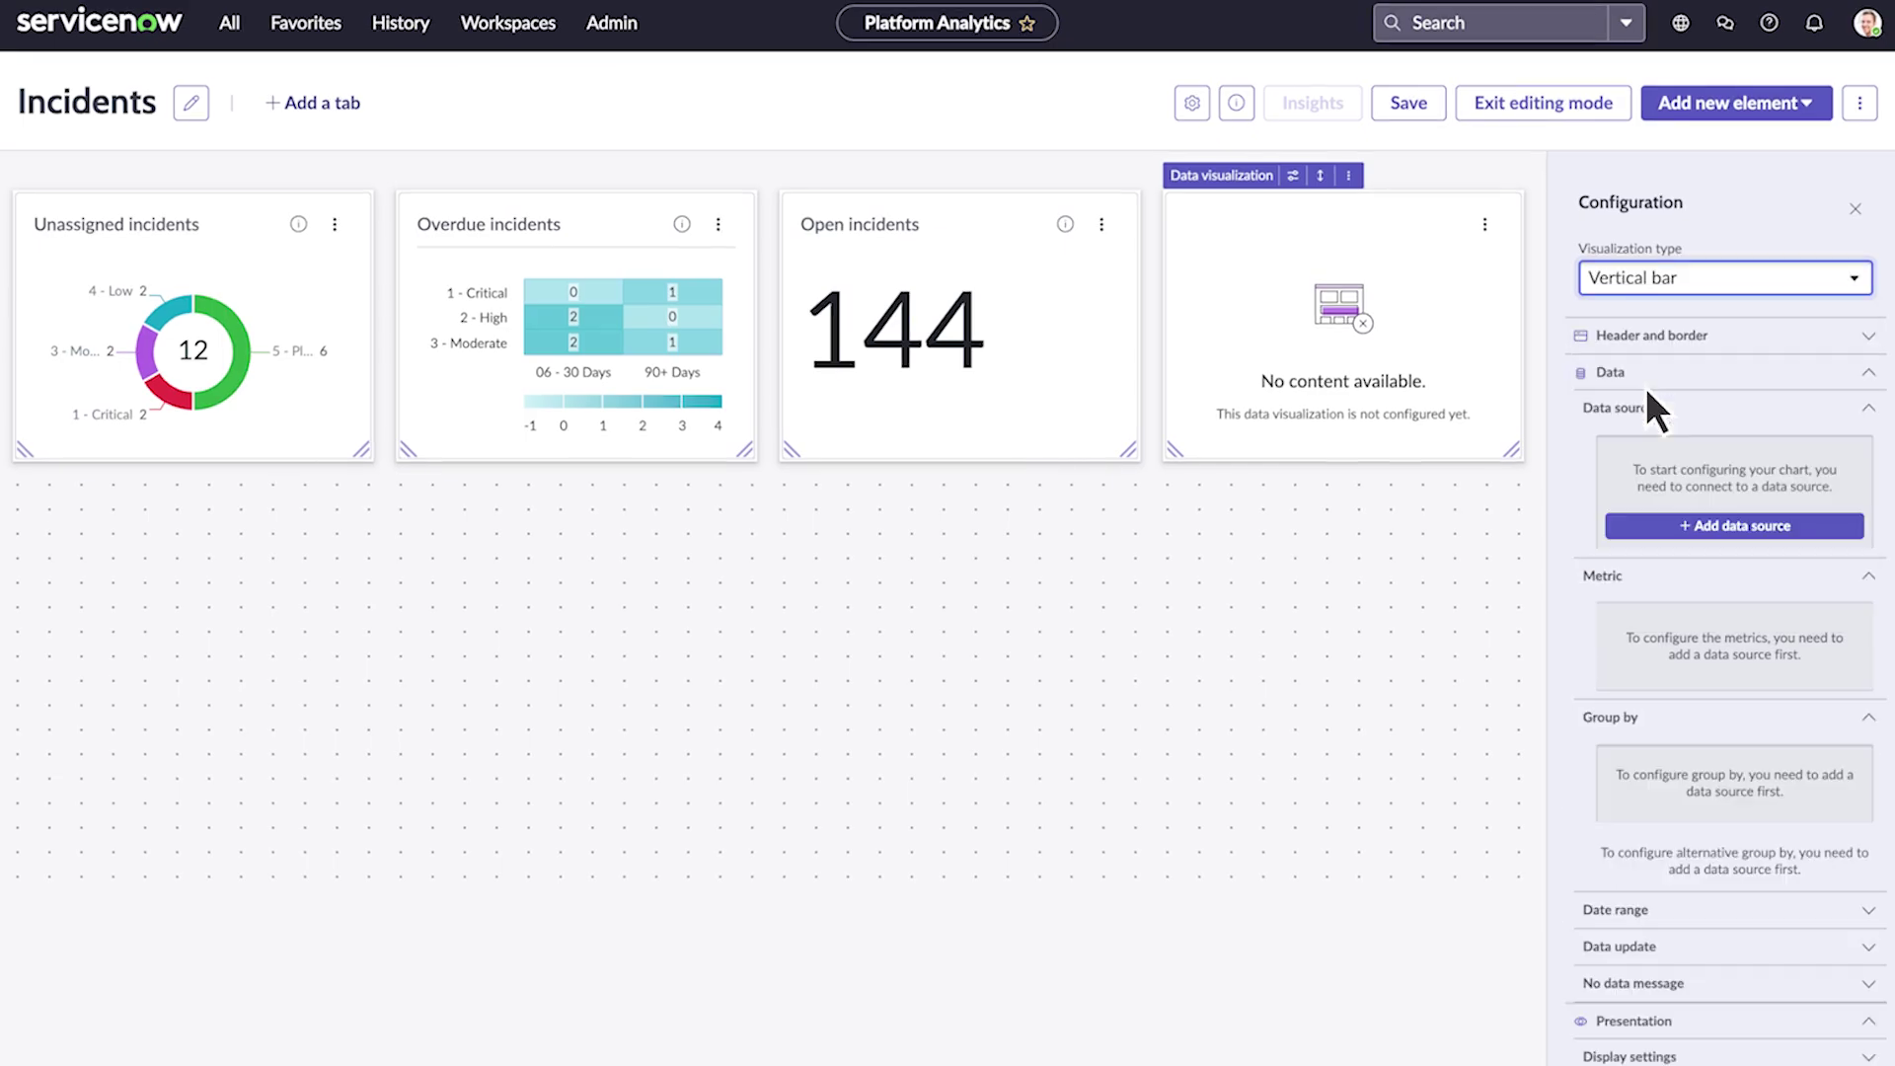
left_click(1702, 528)
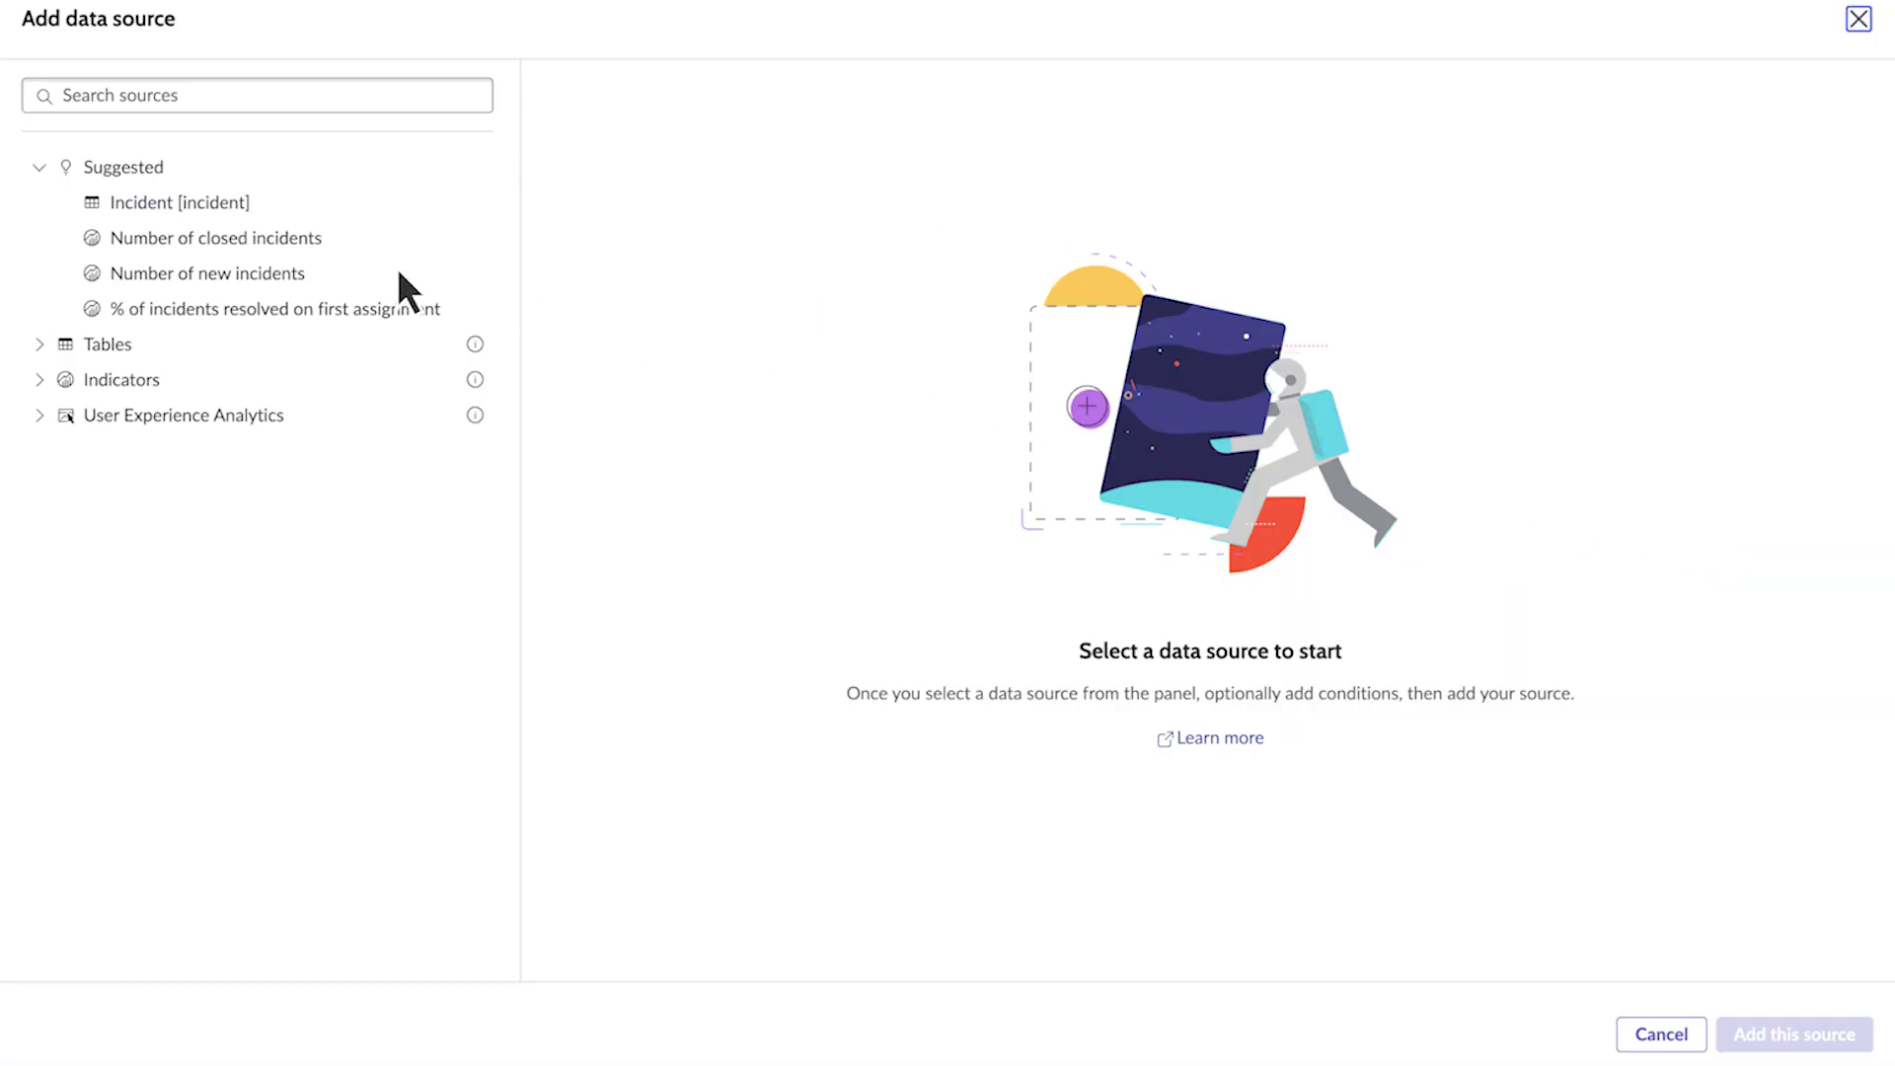
left_click(232, 205)
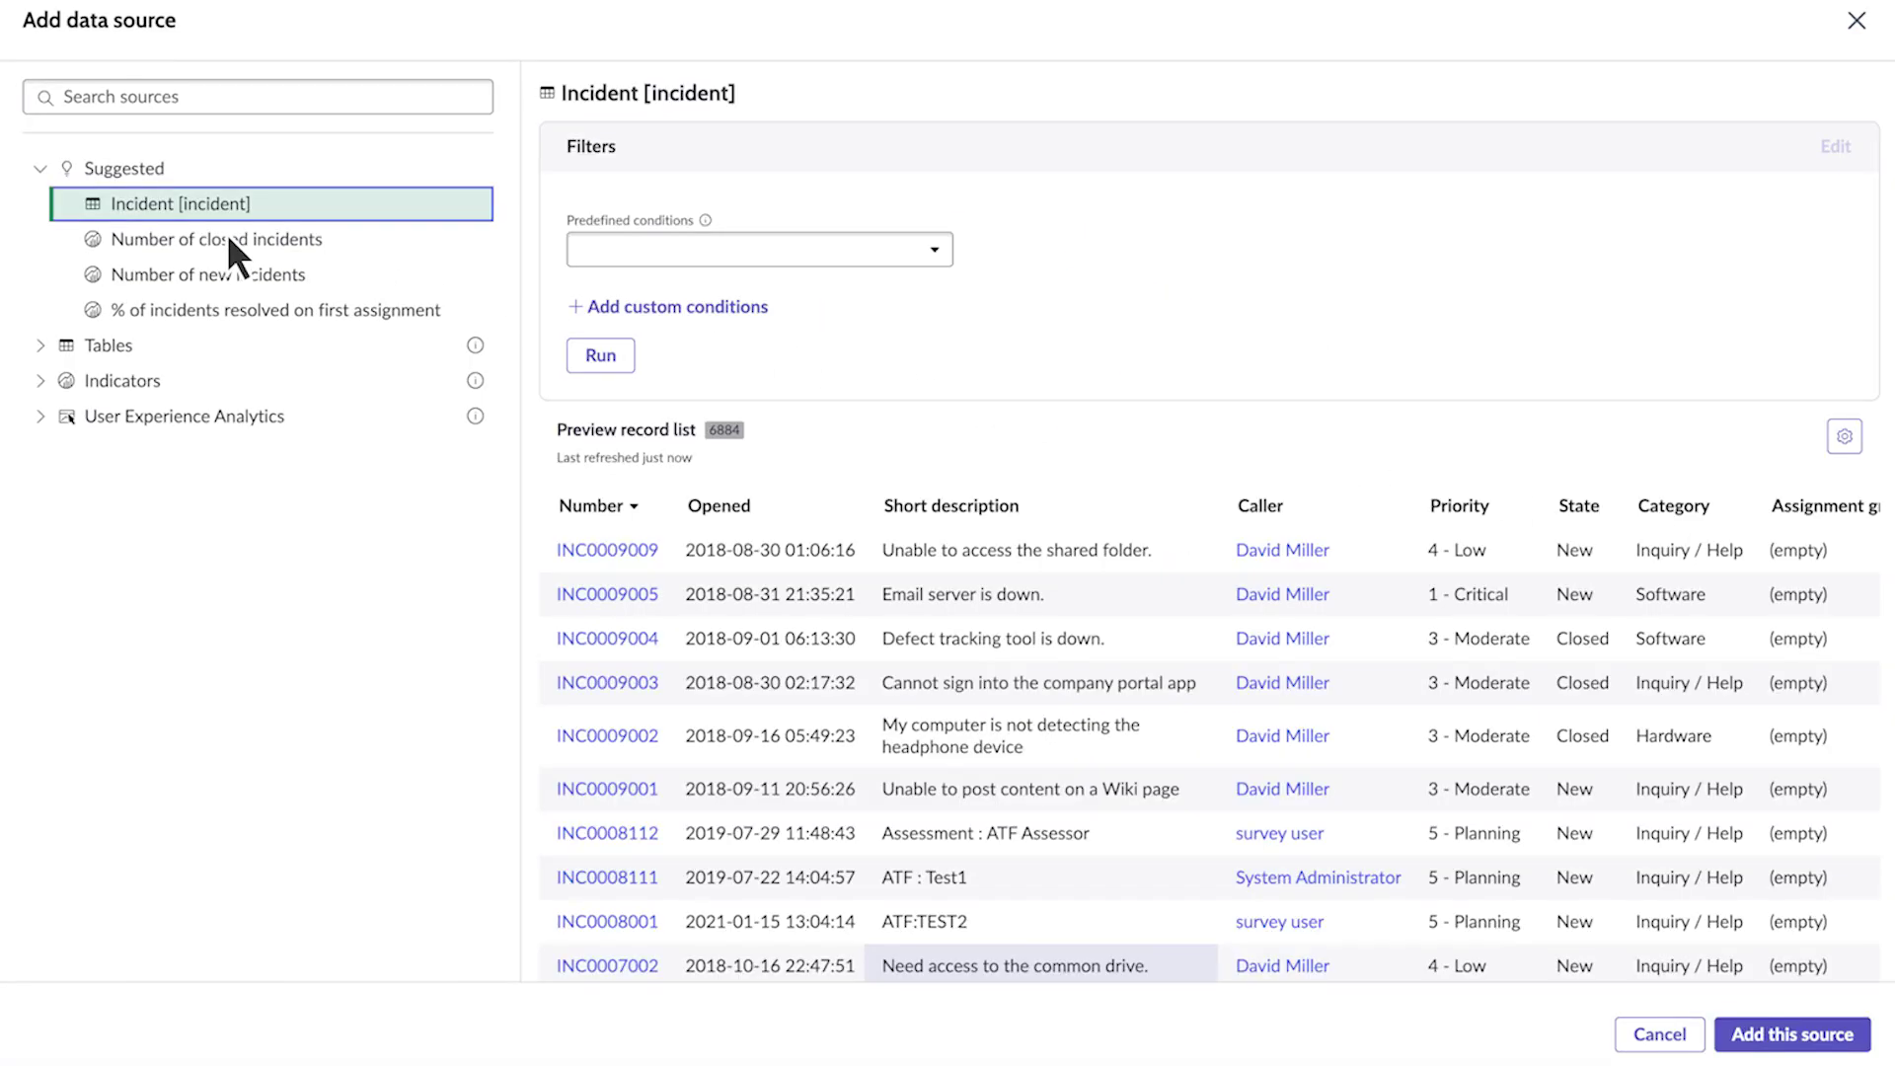
left_click(1788, 1050)
left_click(1640, 787)
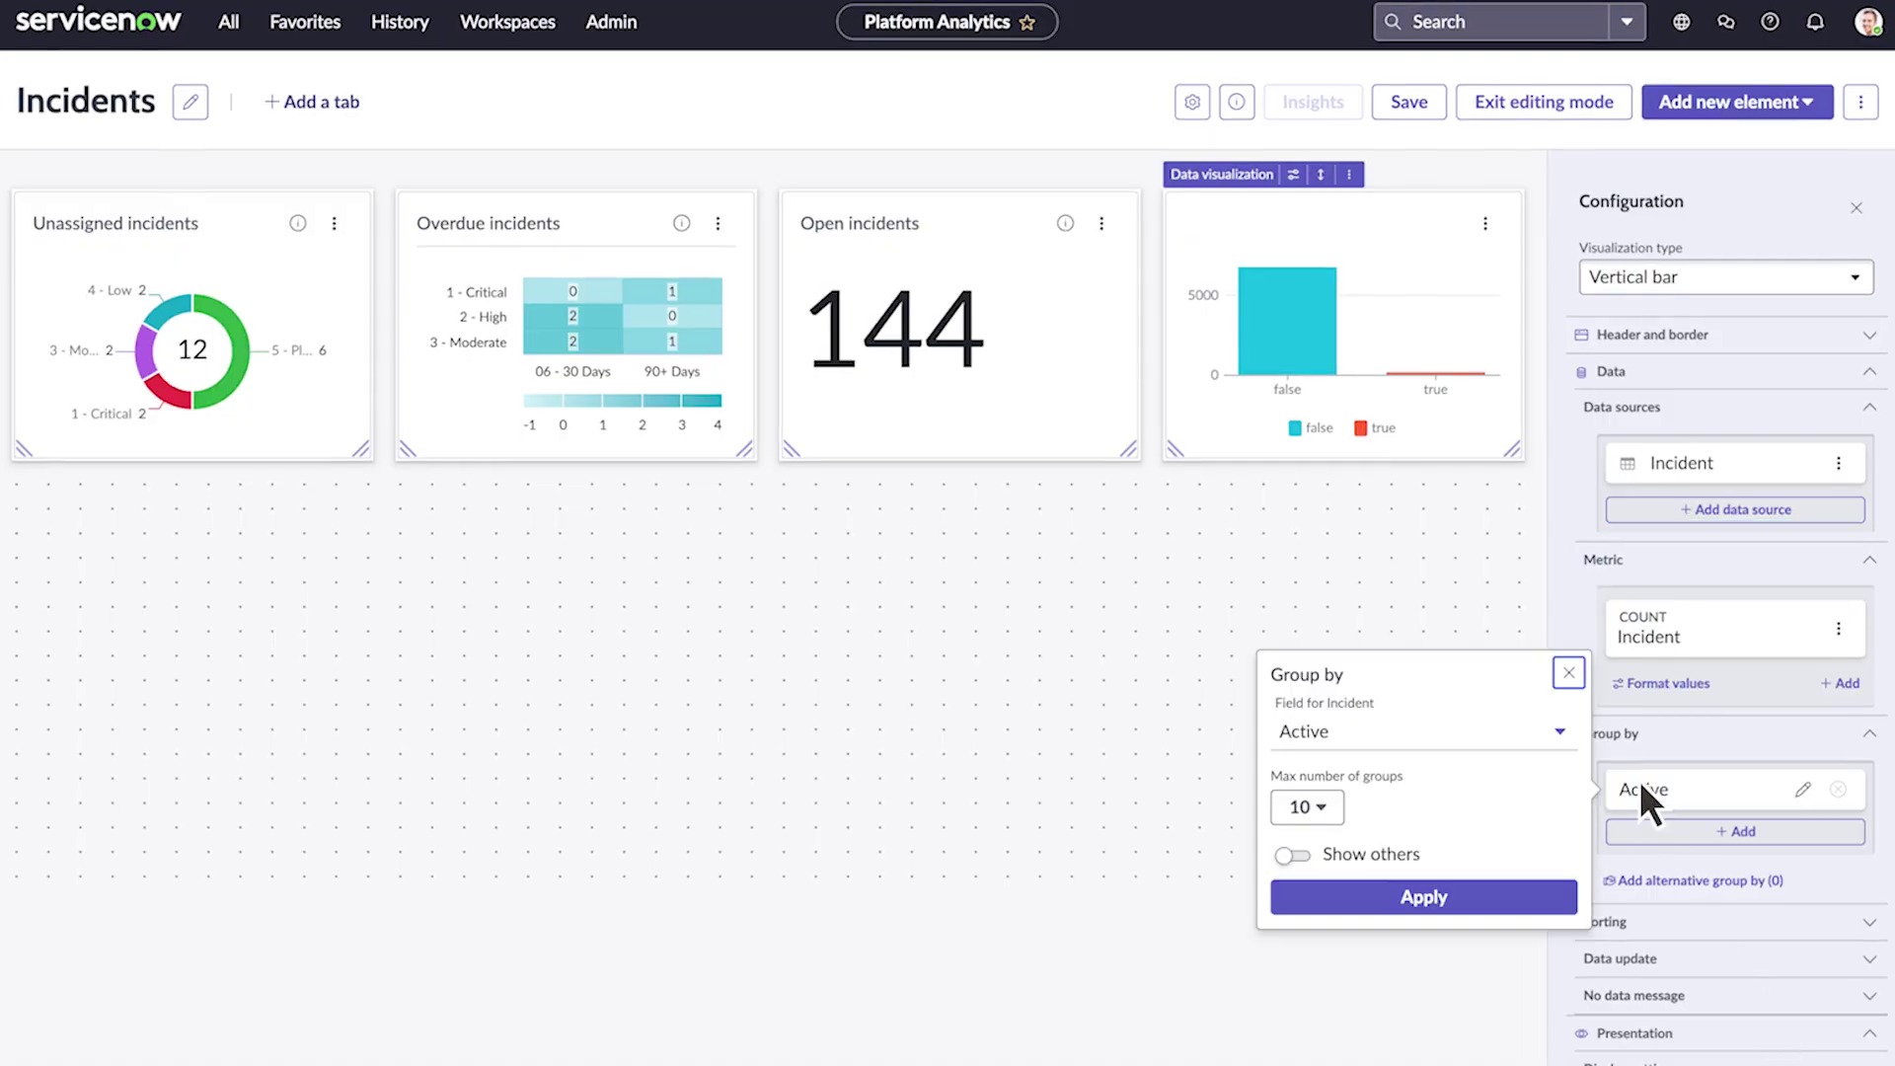
left_click(1299, 739)
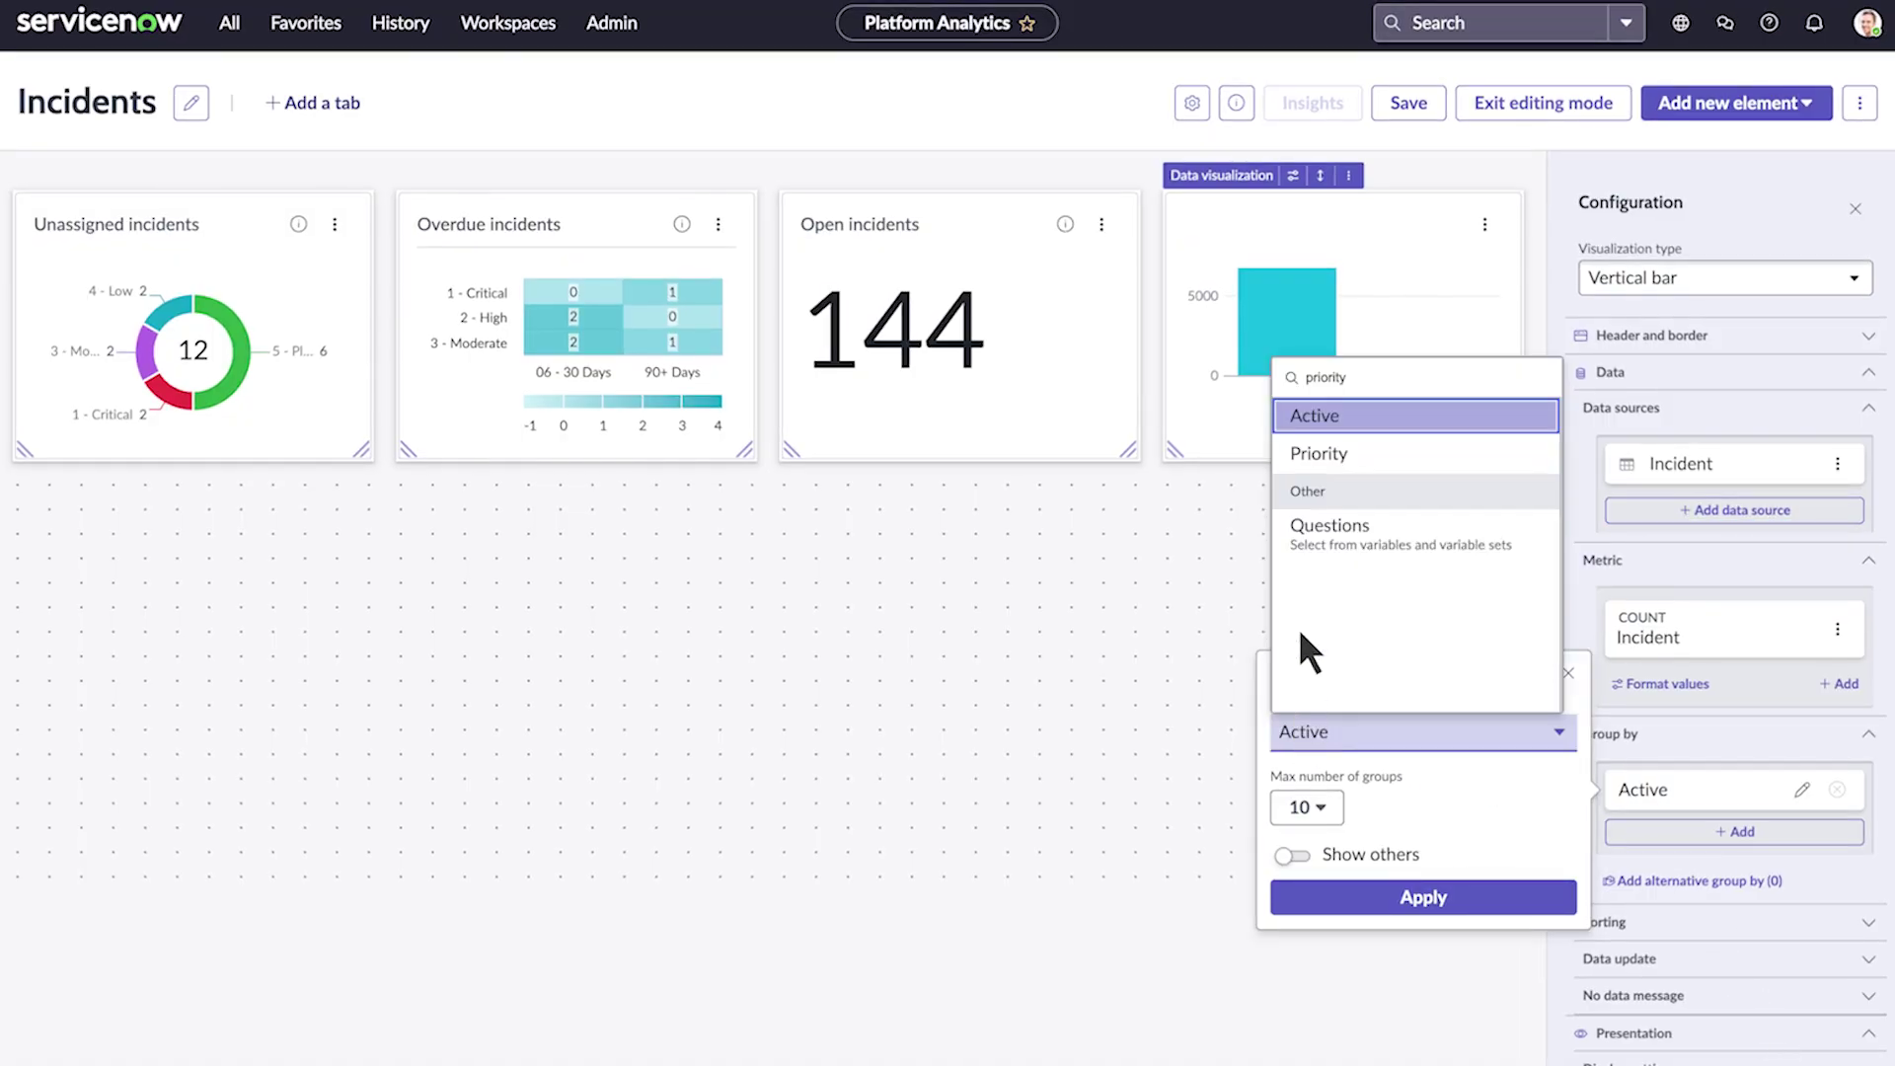
left_click(1304, 454)
left_click(1403, 903)
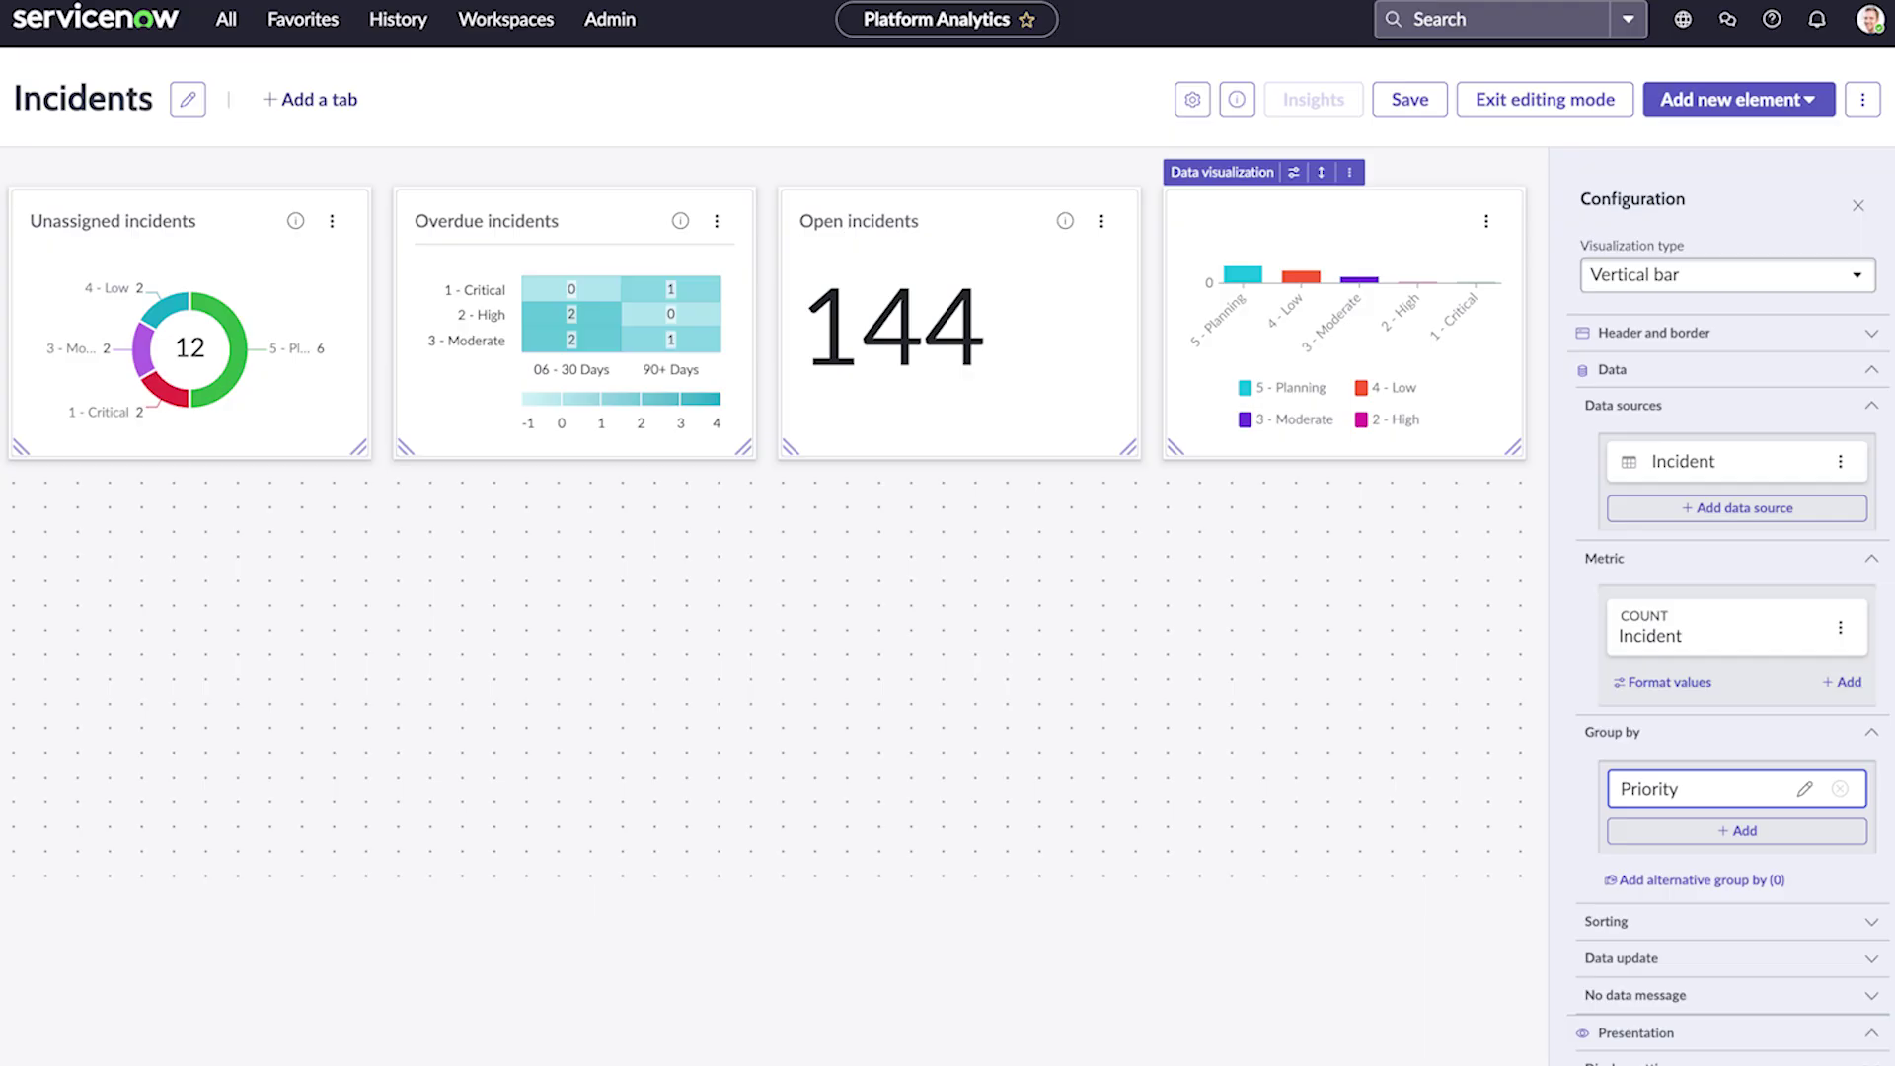
Move the priority chart below the first cards, enlarge it, and save the dashboard
left_click_drag(1317, 322, 242, 630)
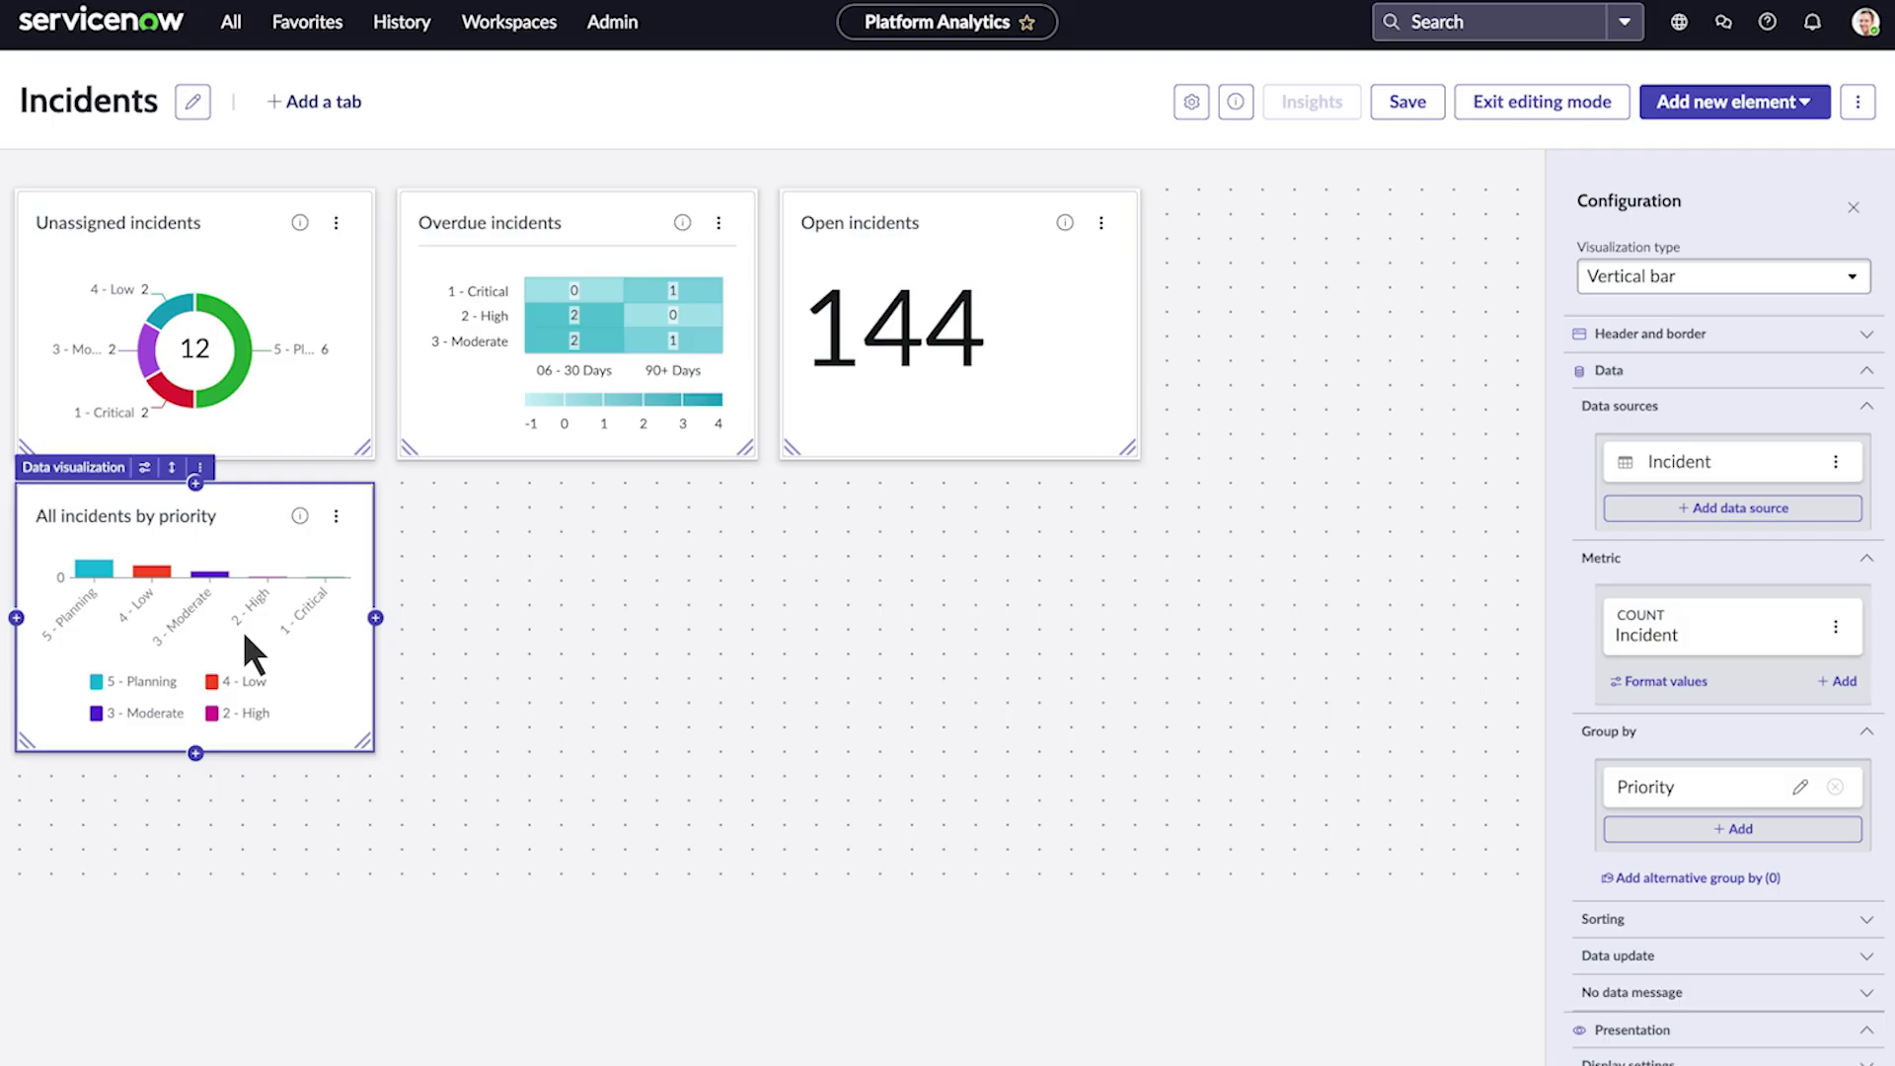
left_click_drag(362, 742, 662, 852)
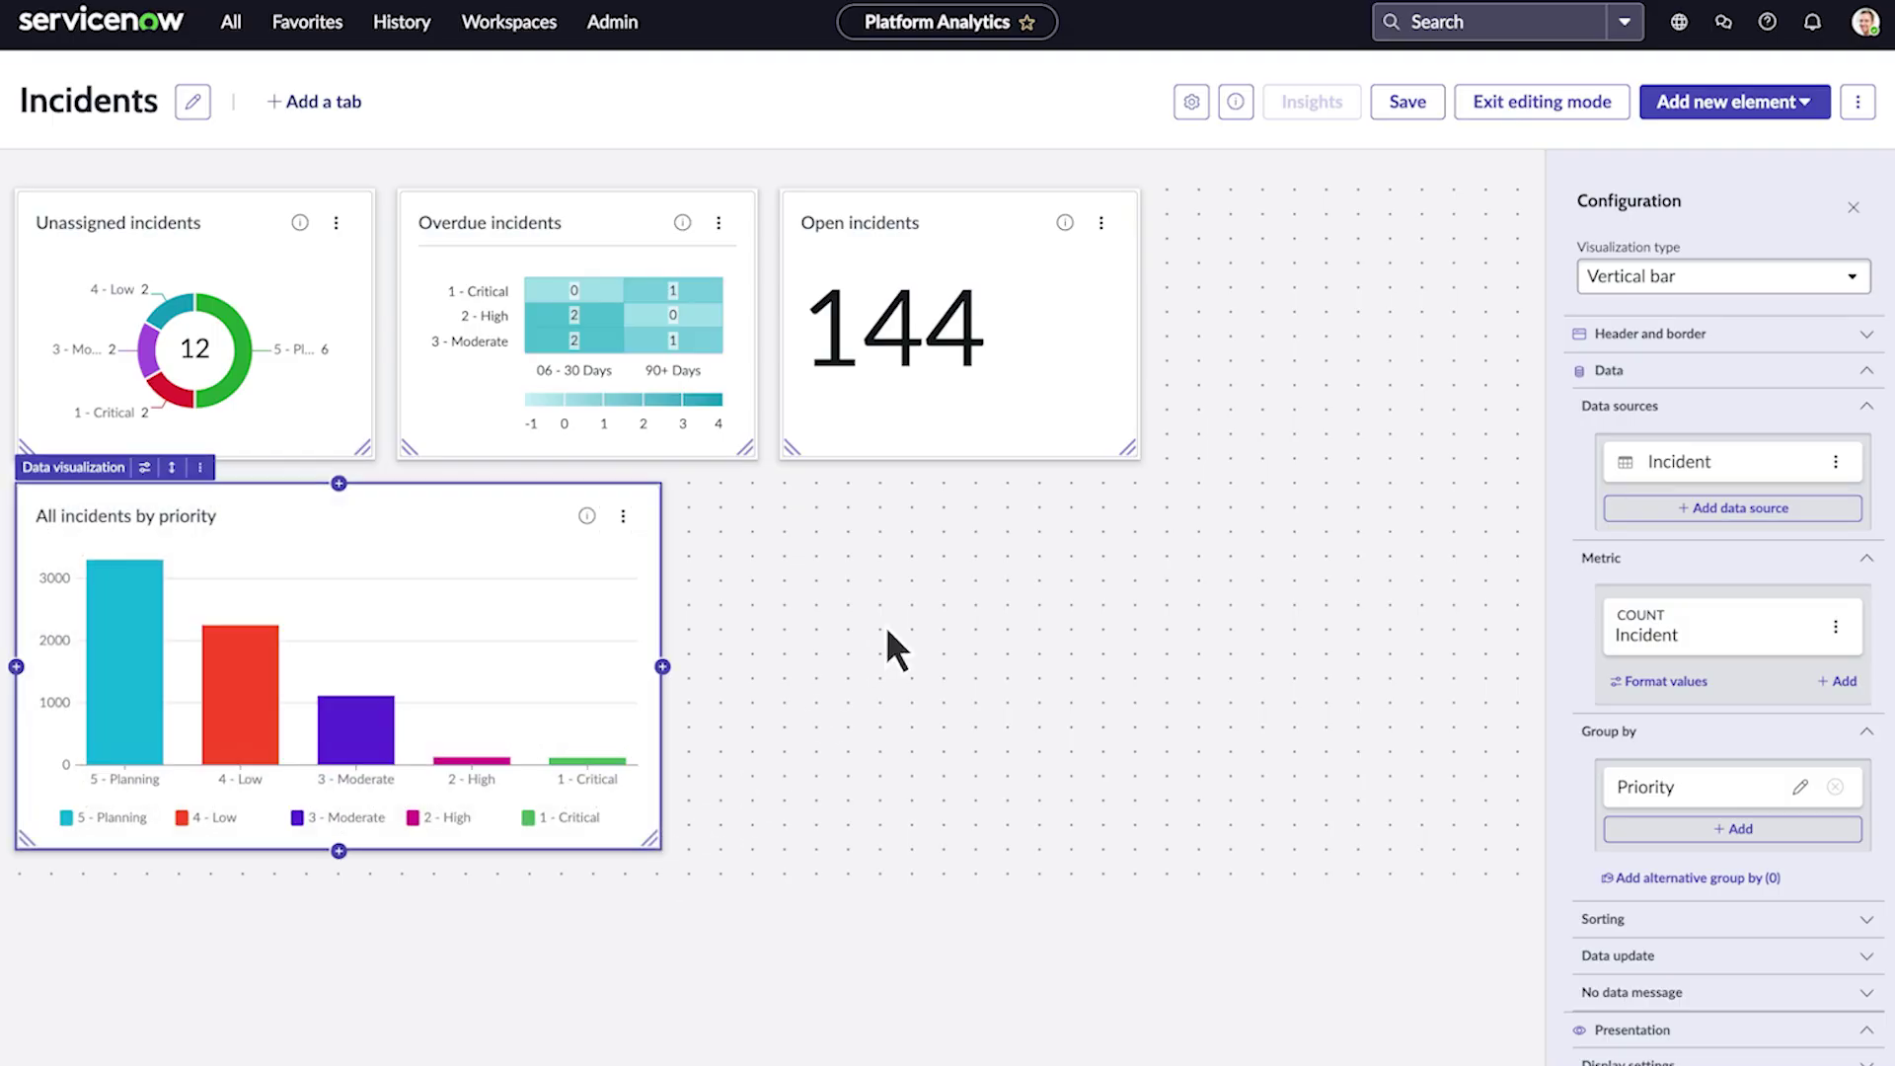
left_click(1407, 103)
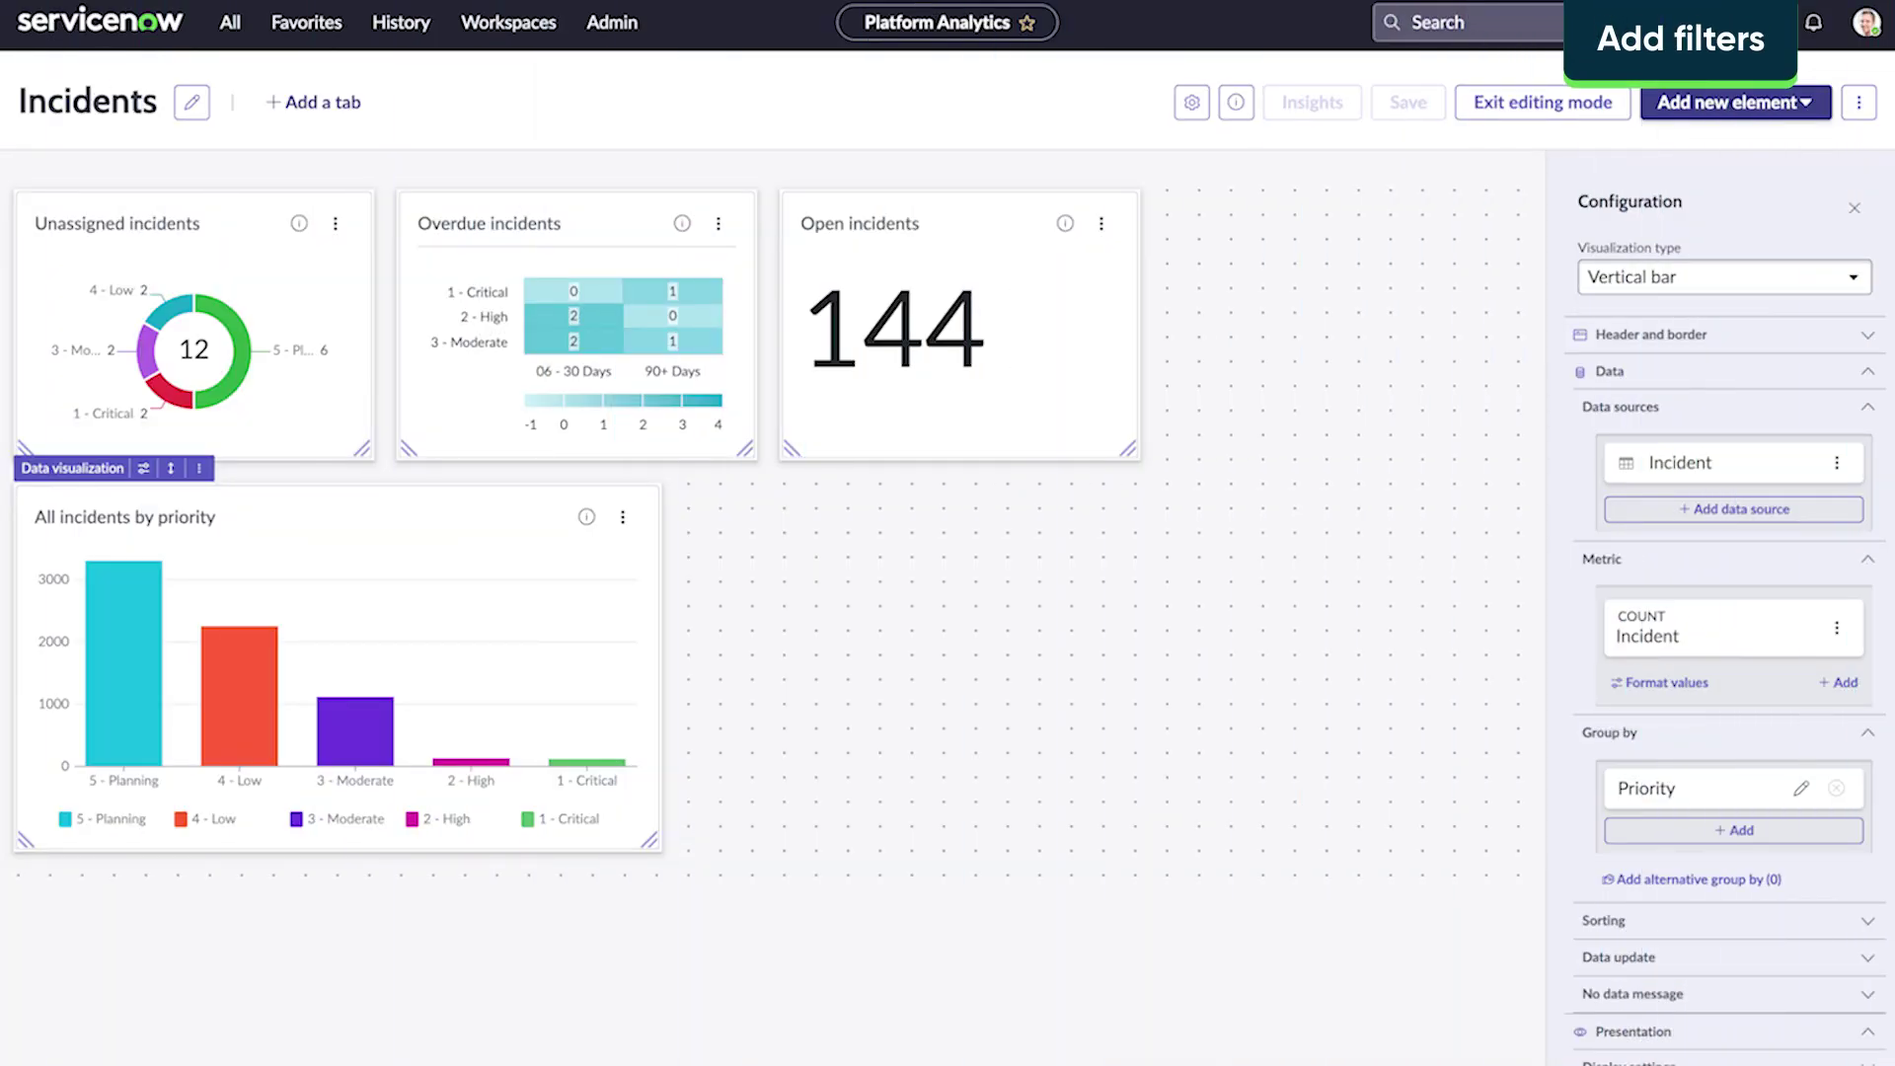
Add a new filter element set to Multiple select
left_click(1739, 102)
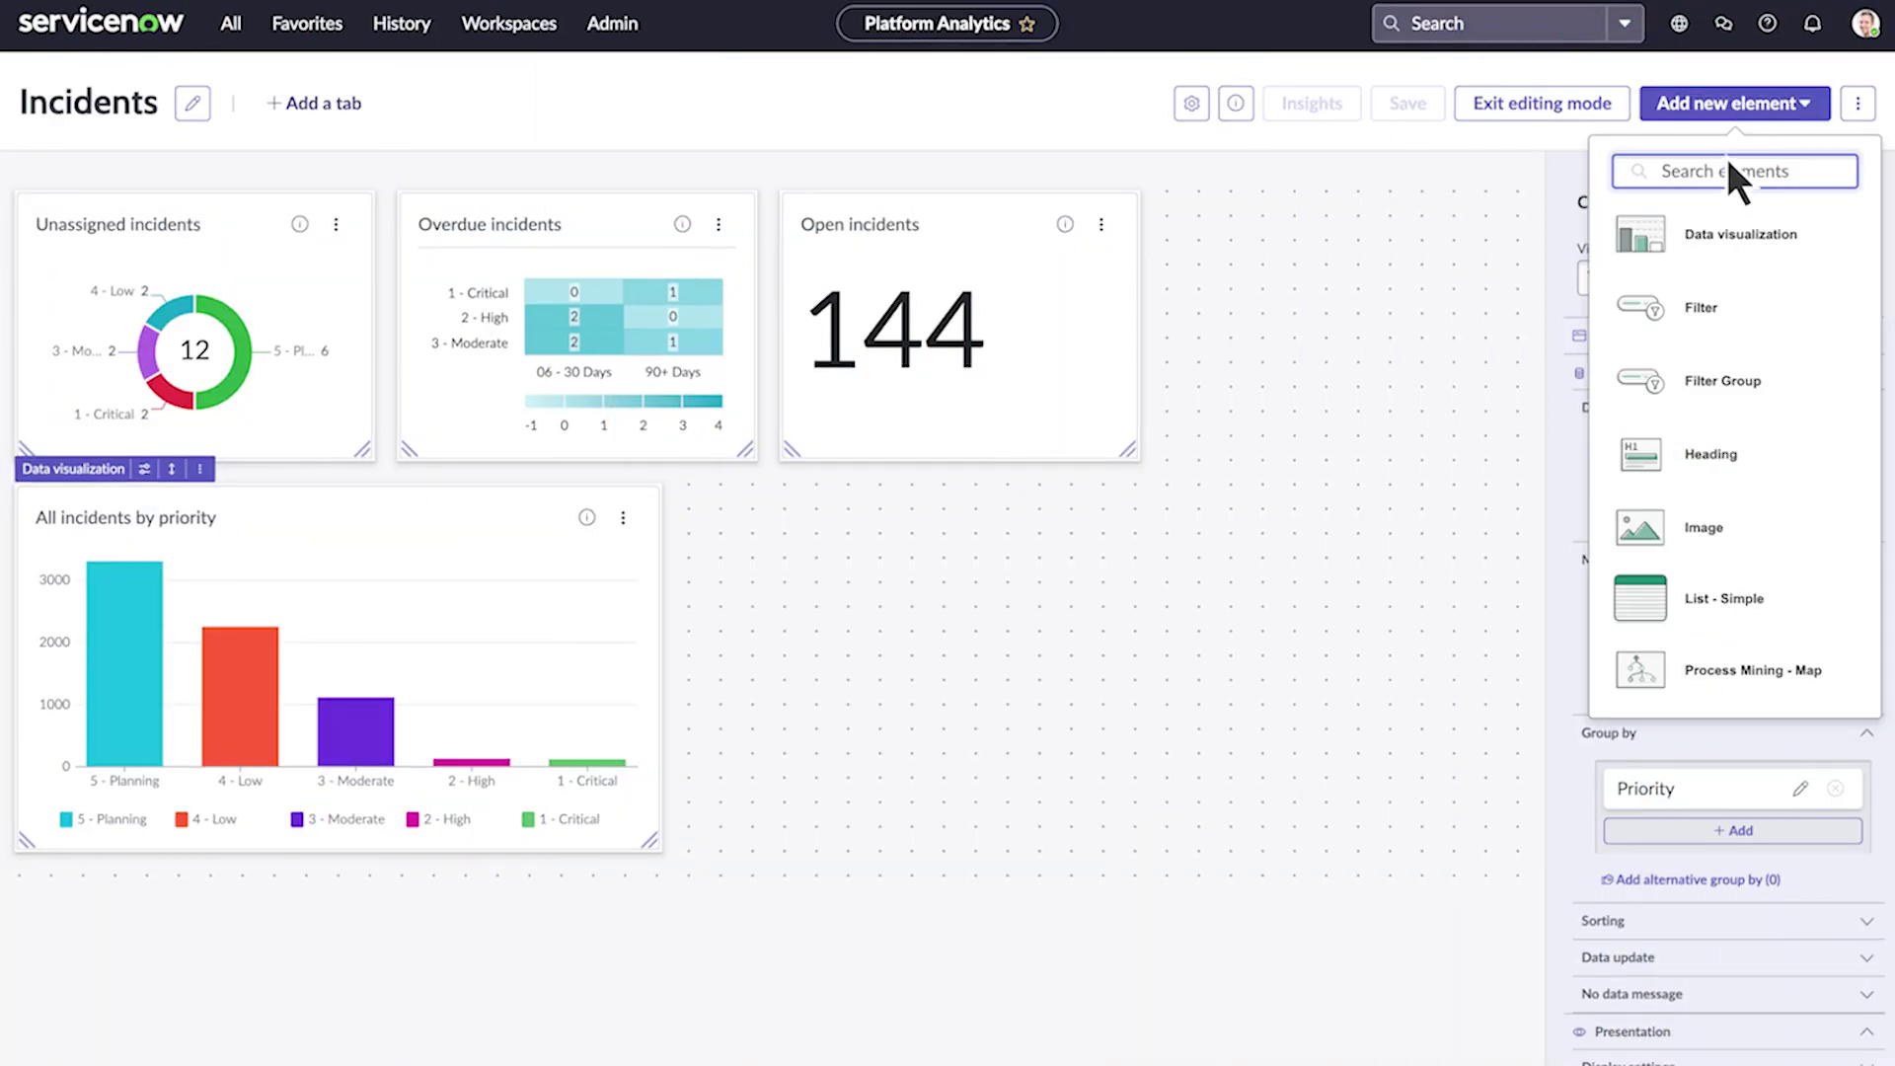
left_click(1688, 310)
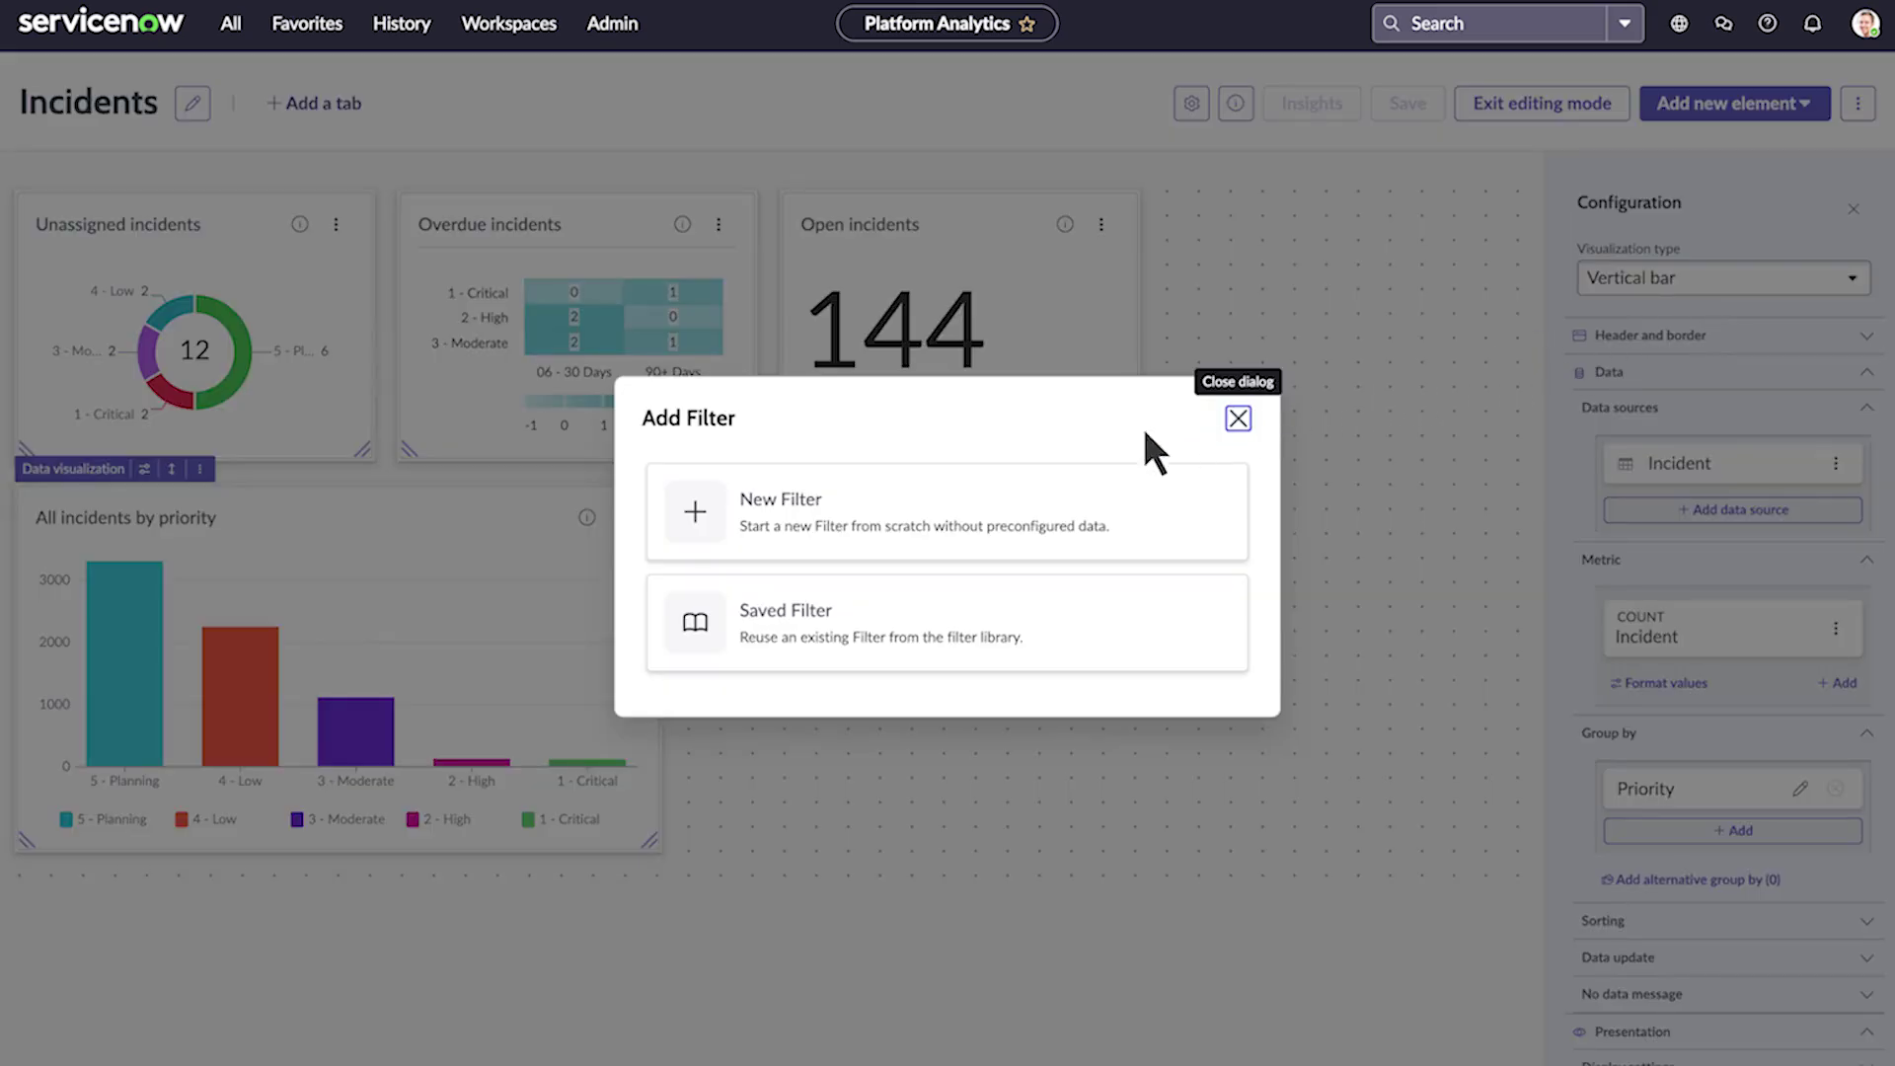
left_click(780, 530)
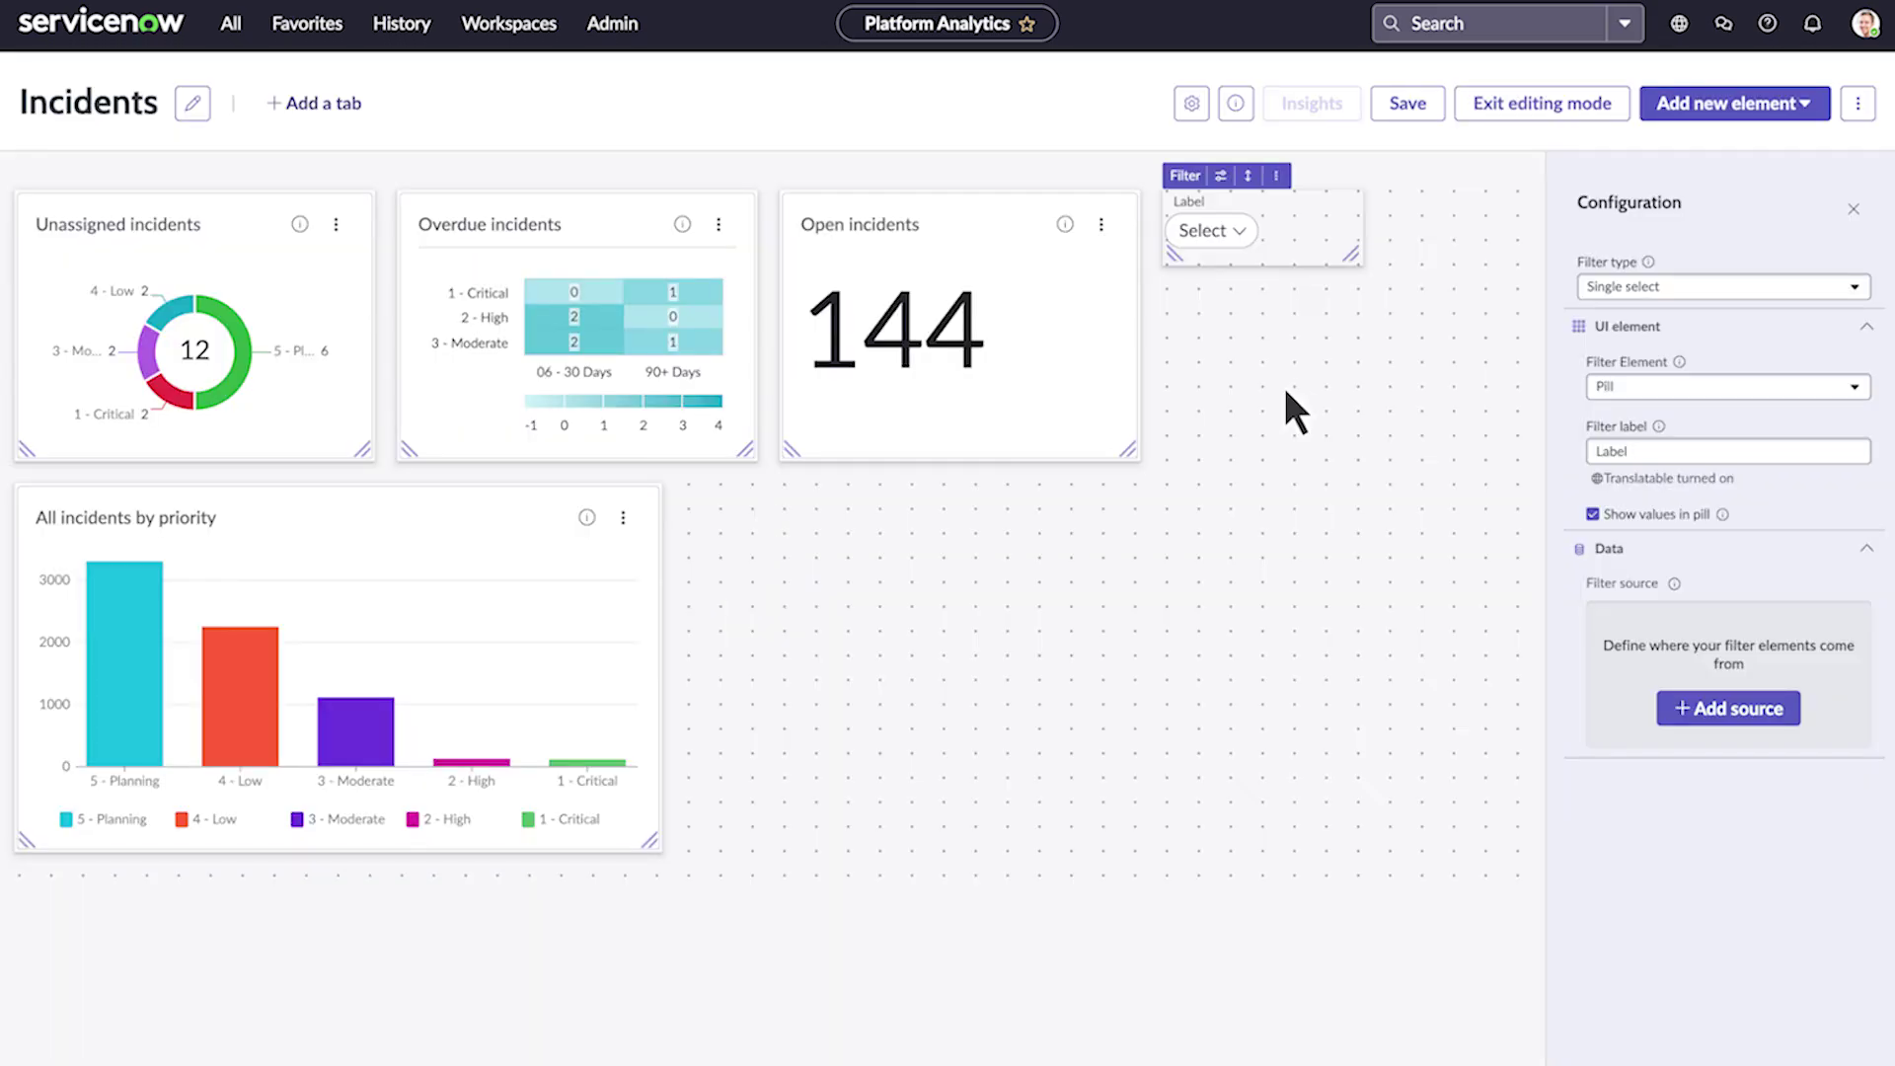
left_click(1607, 287)
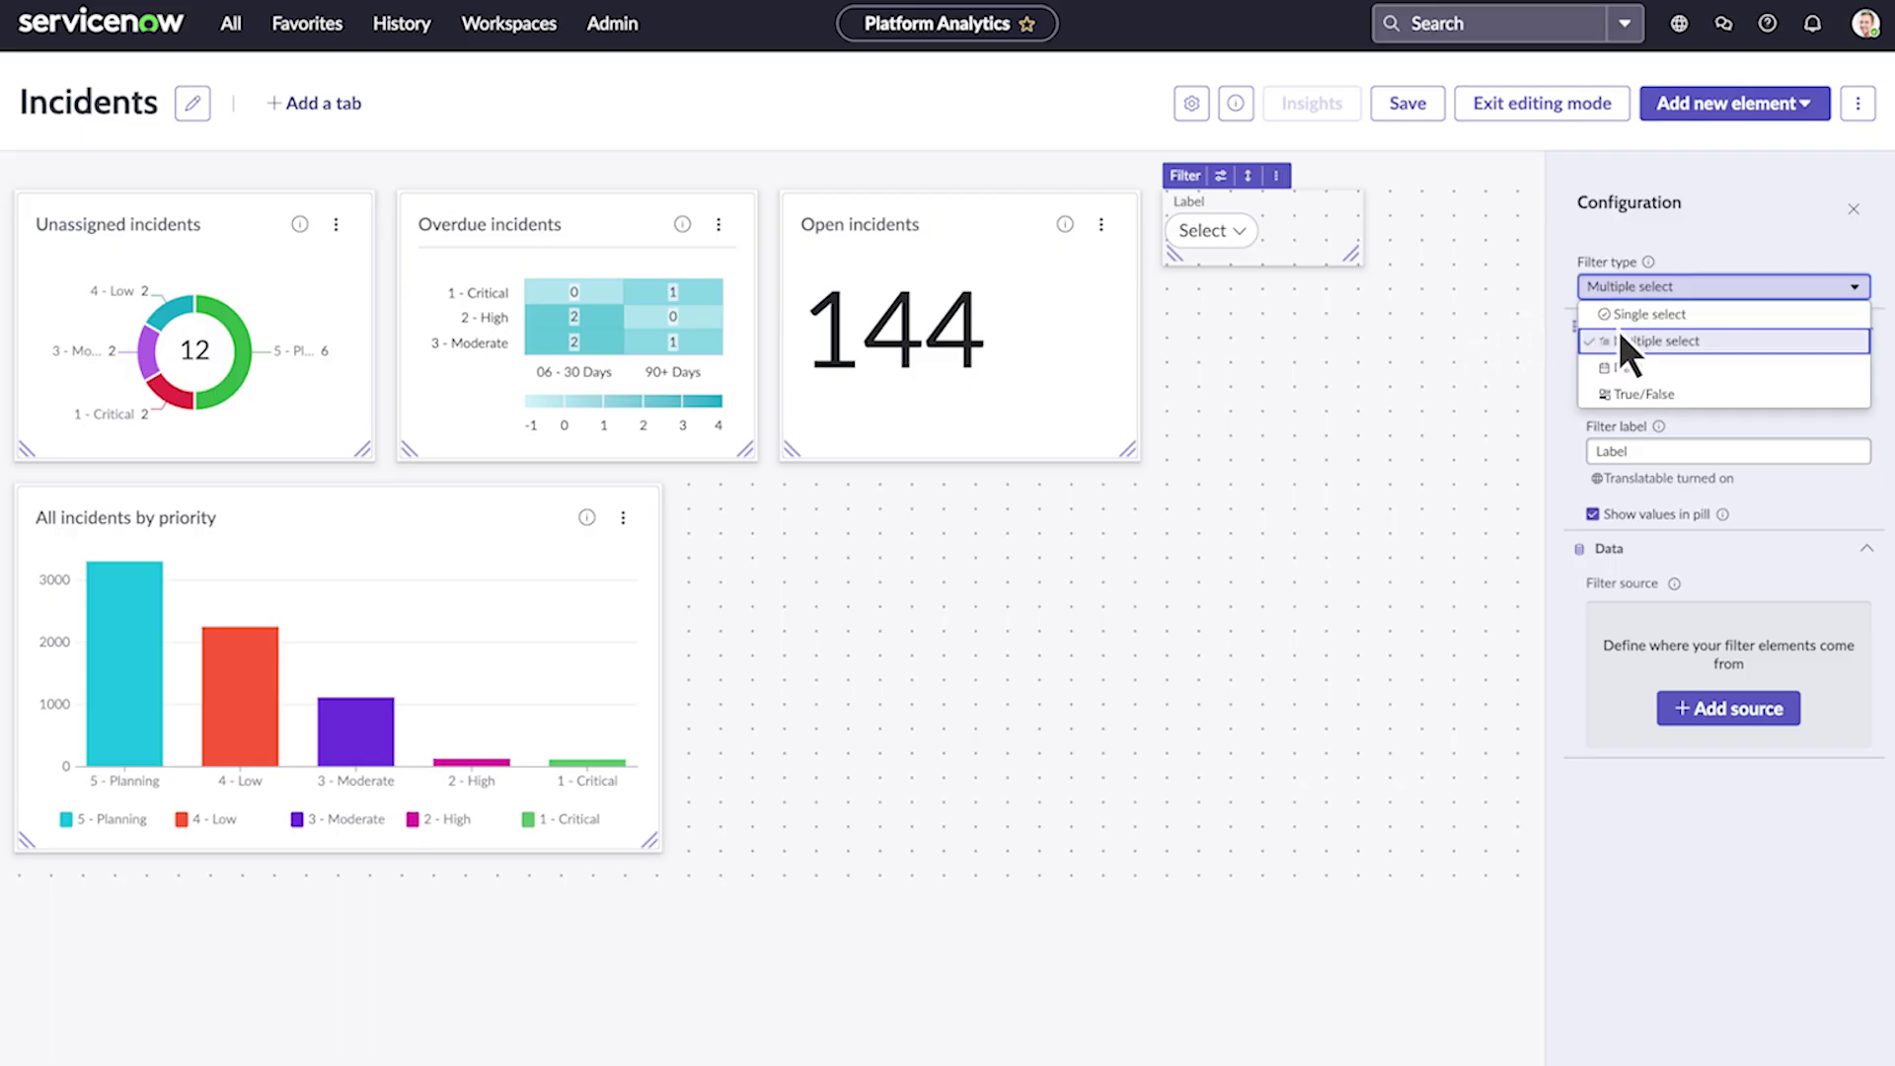
left_click(1617, 331)
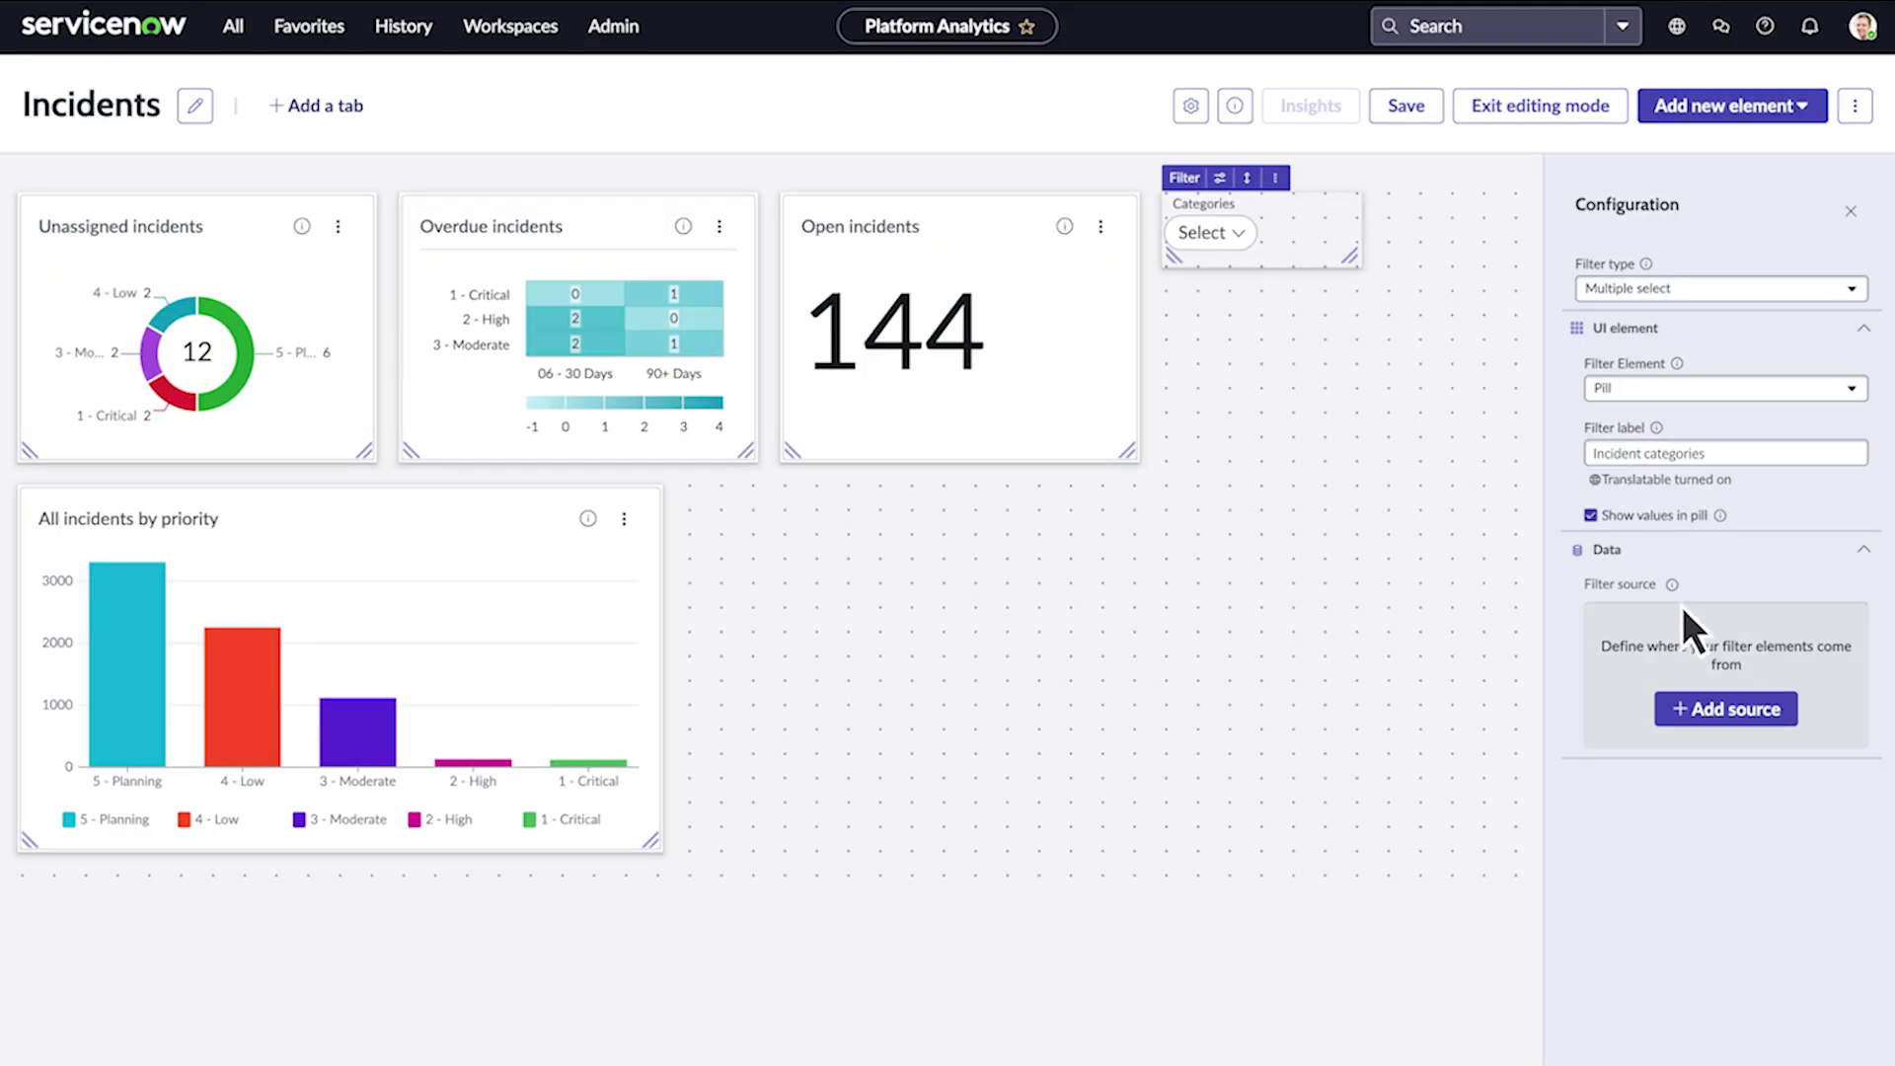
Base the filter on the Incident table's Category field and exit editing mode
left_click(1725, 710)
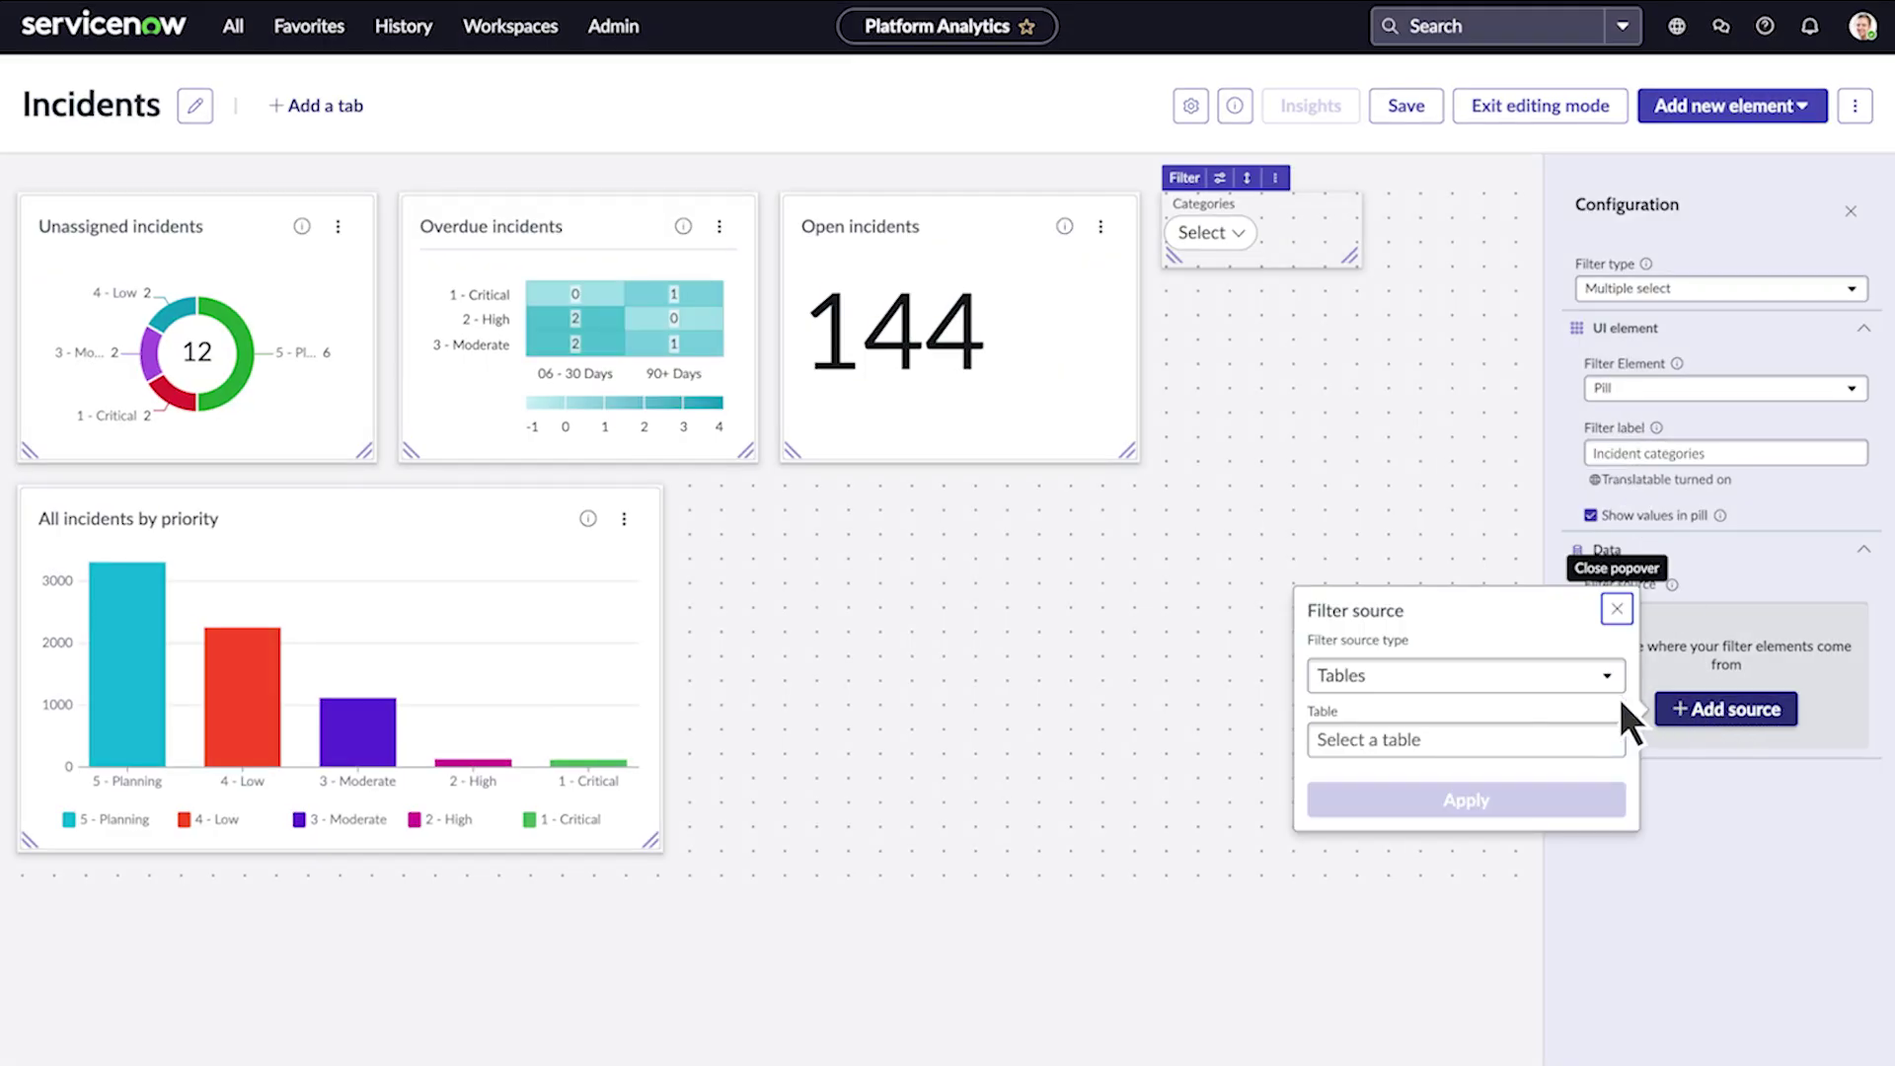
left_click(1453, 737)
type("in")
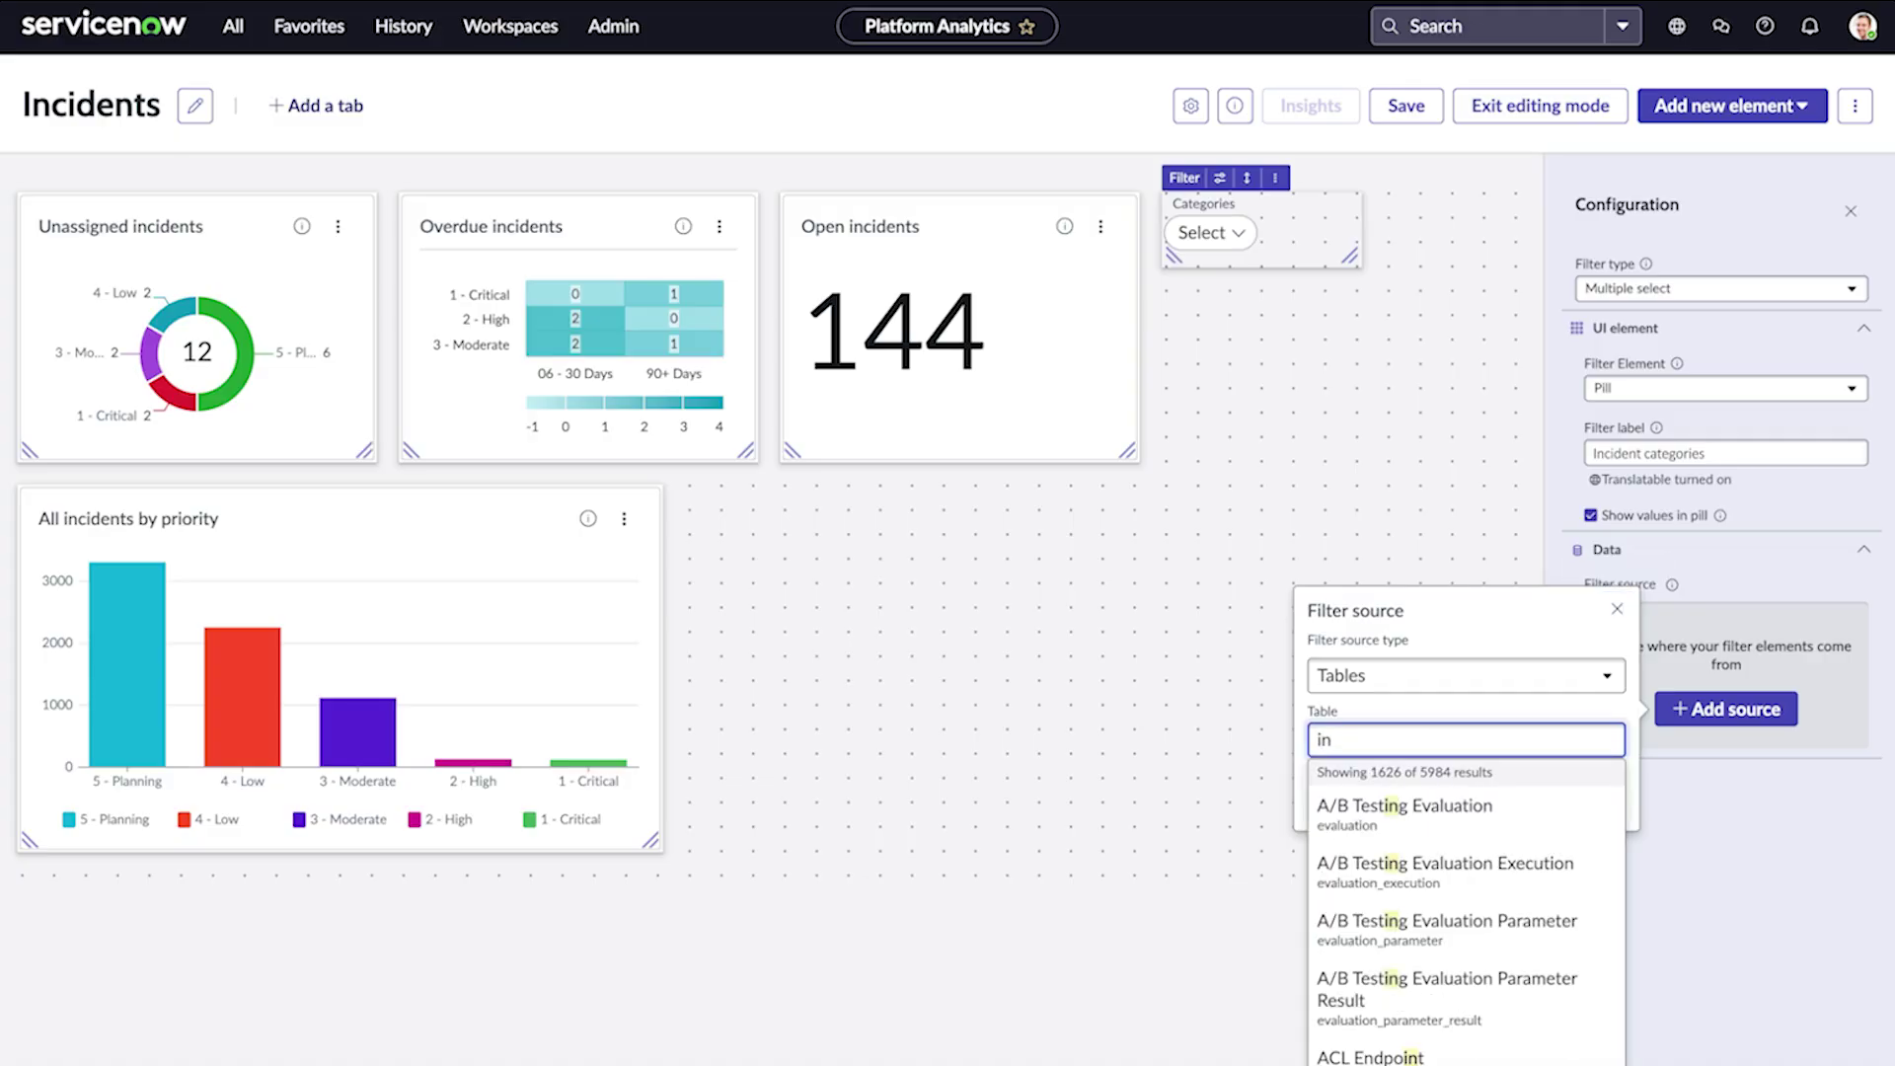
type("cident")
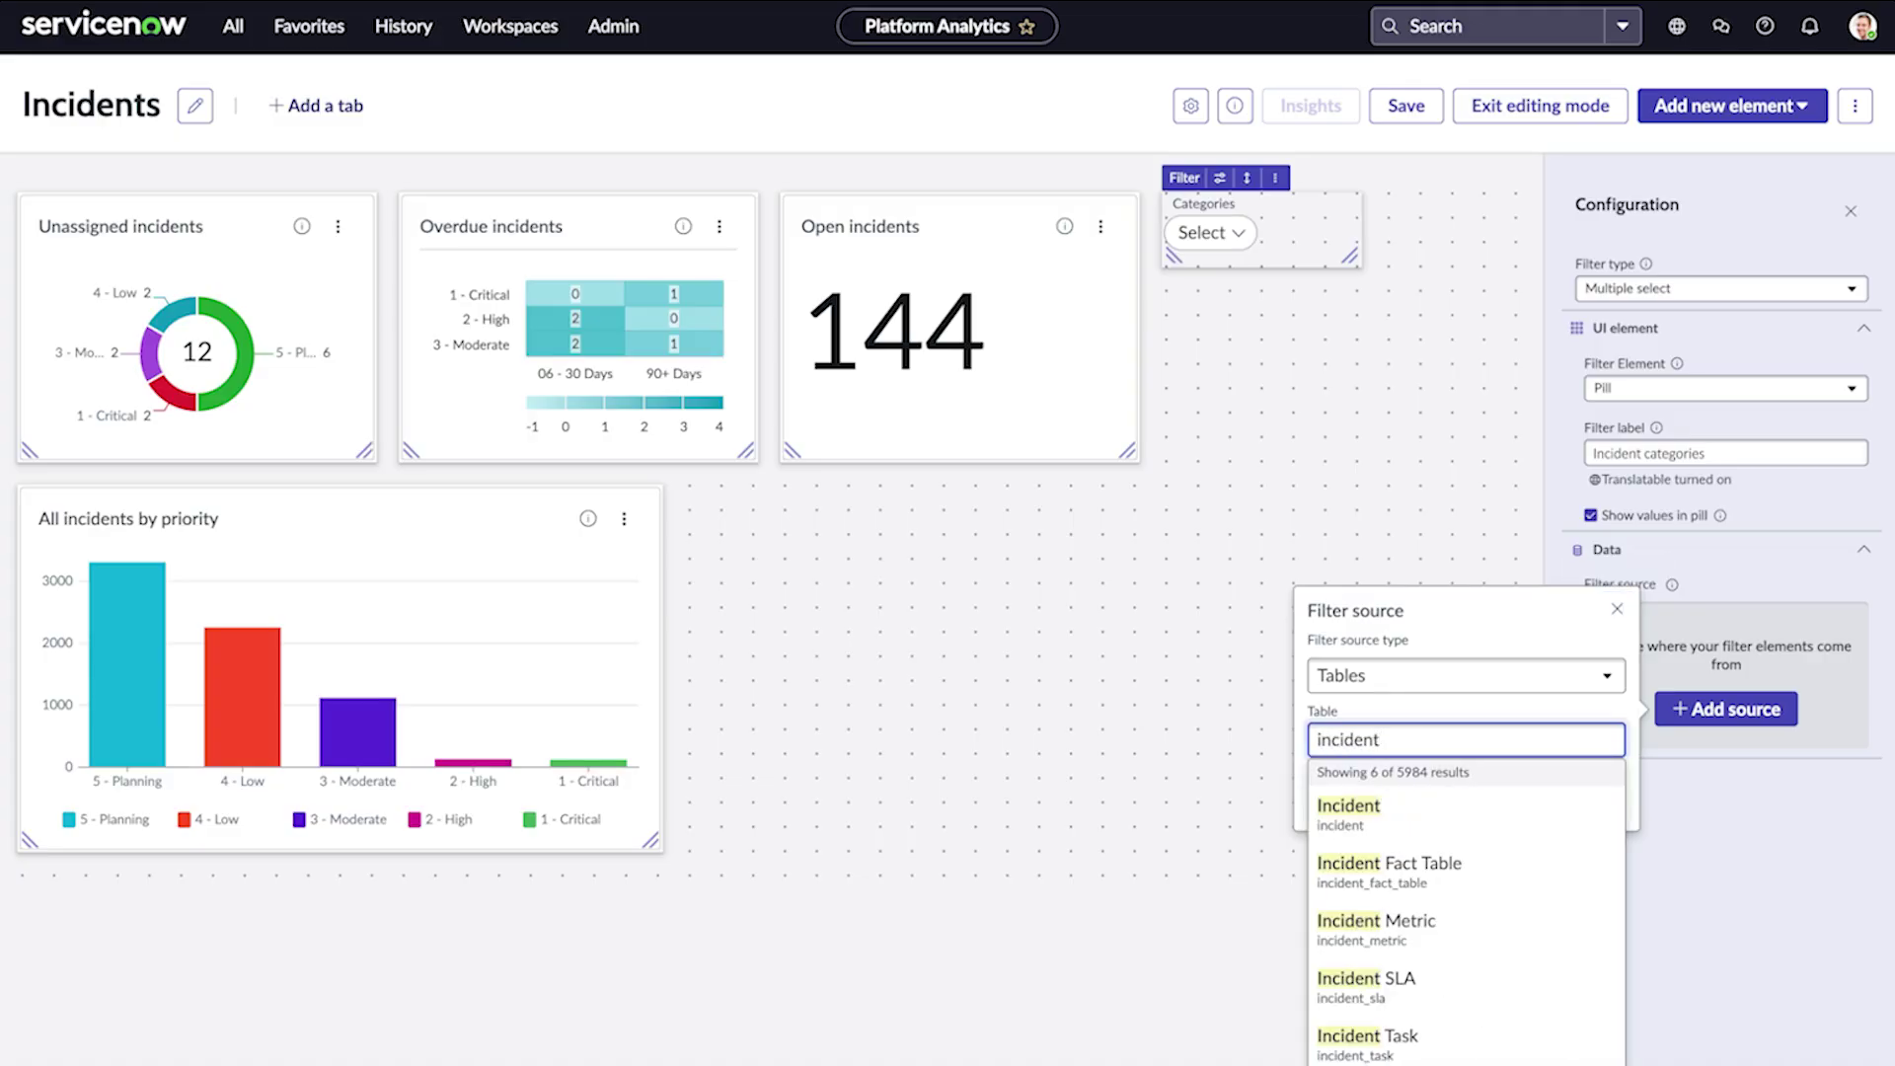
left_click(1453, 812)
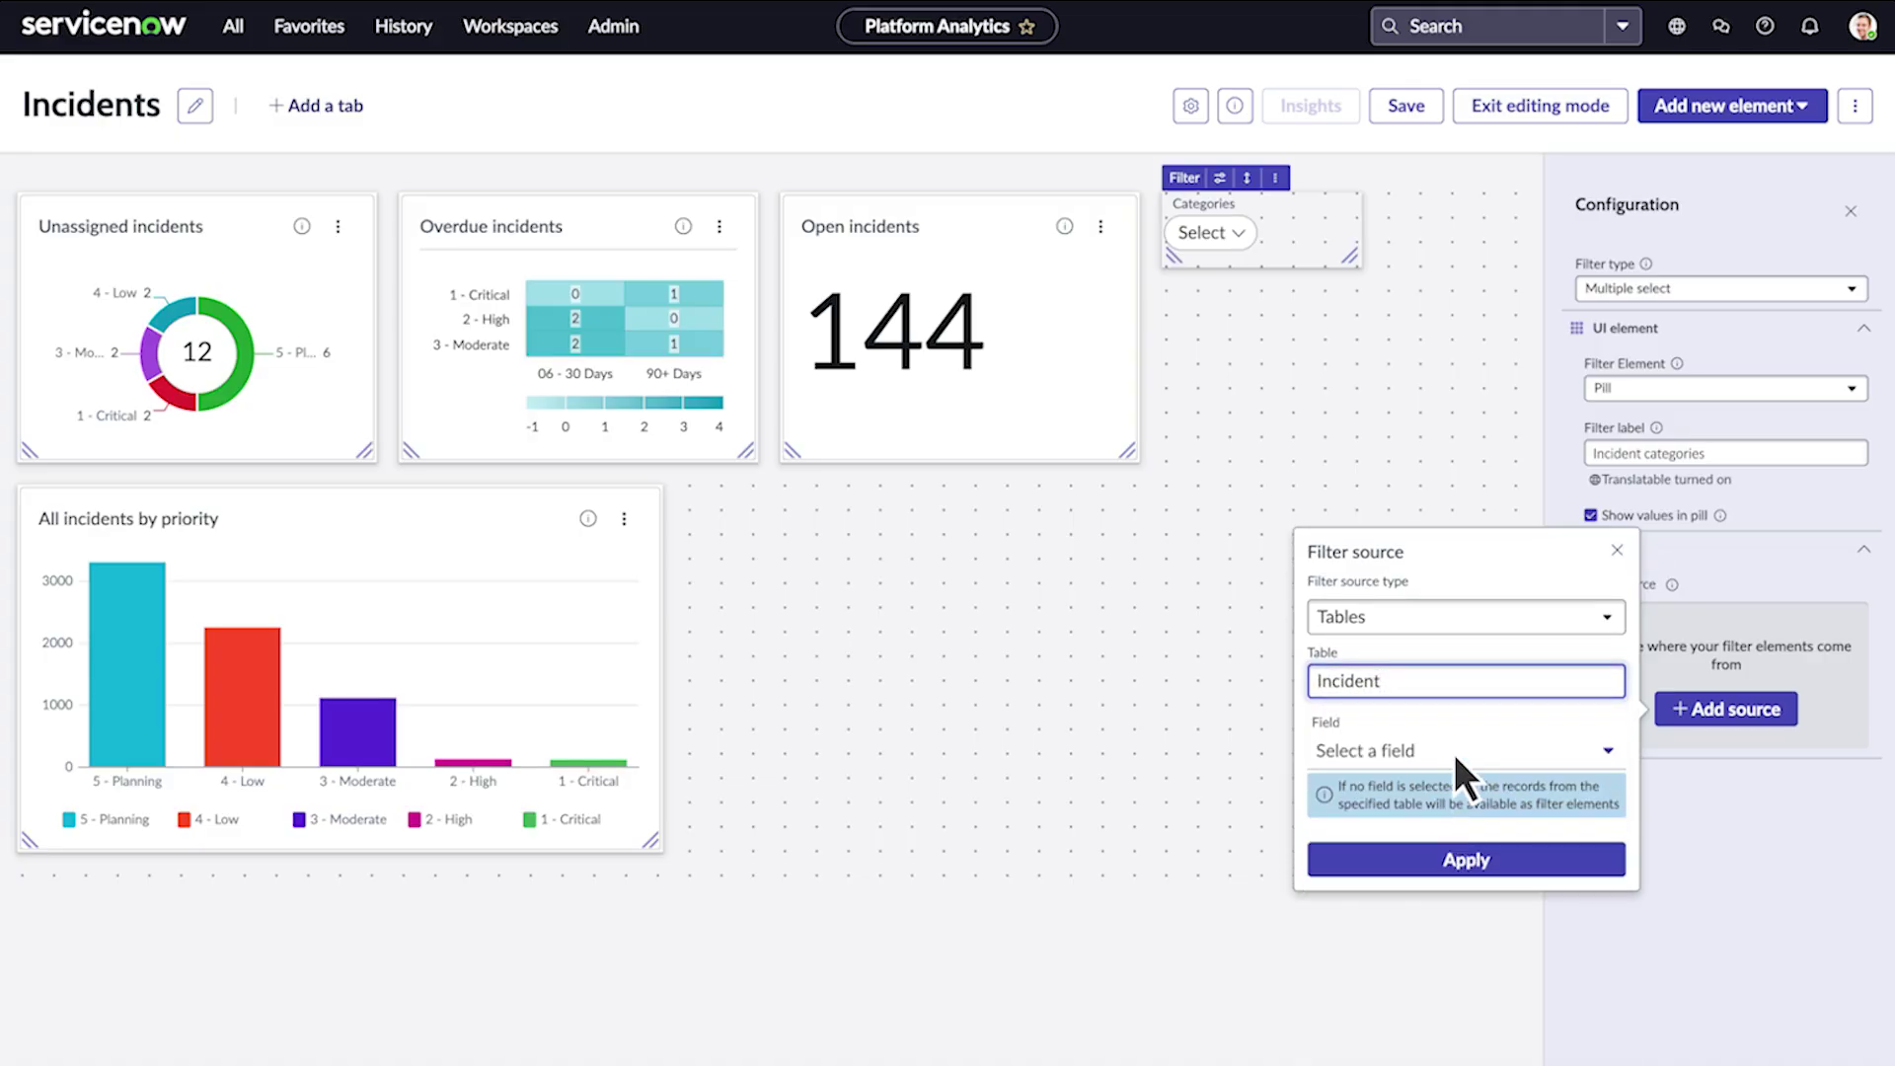
left_click(1453, 750)
left_click(1457, 632)
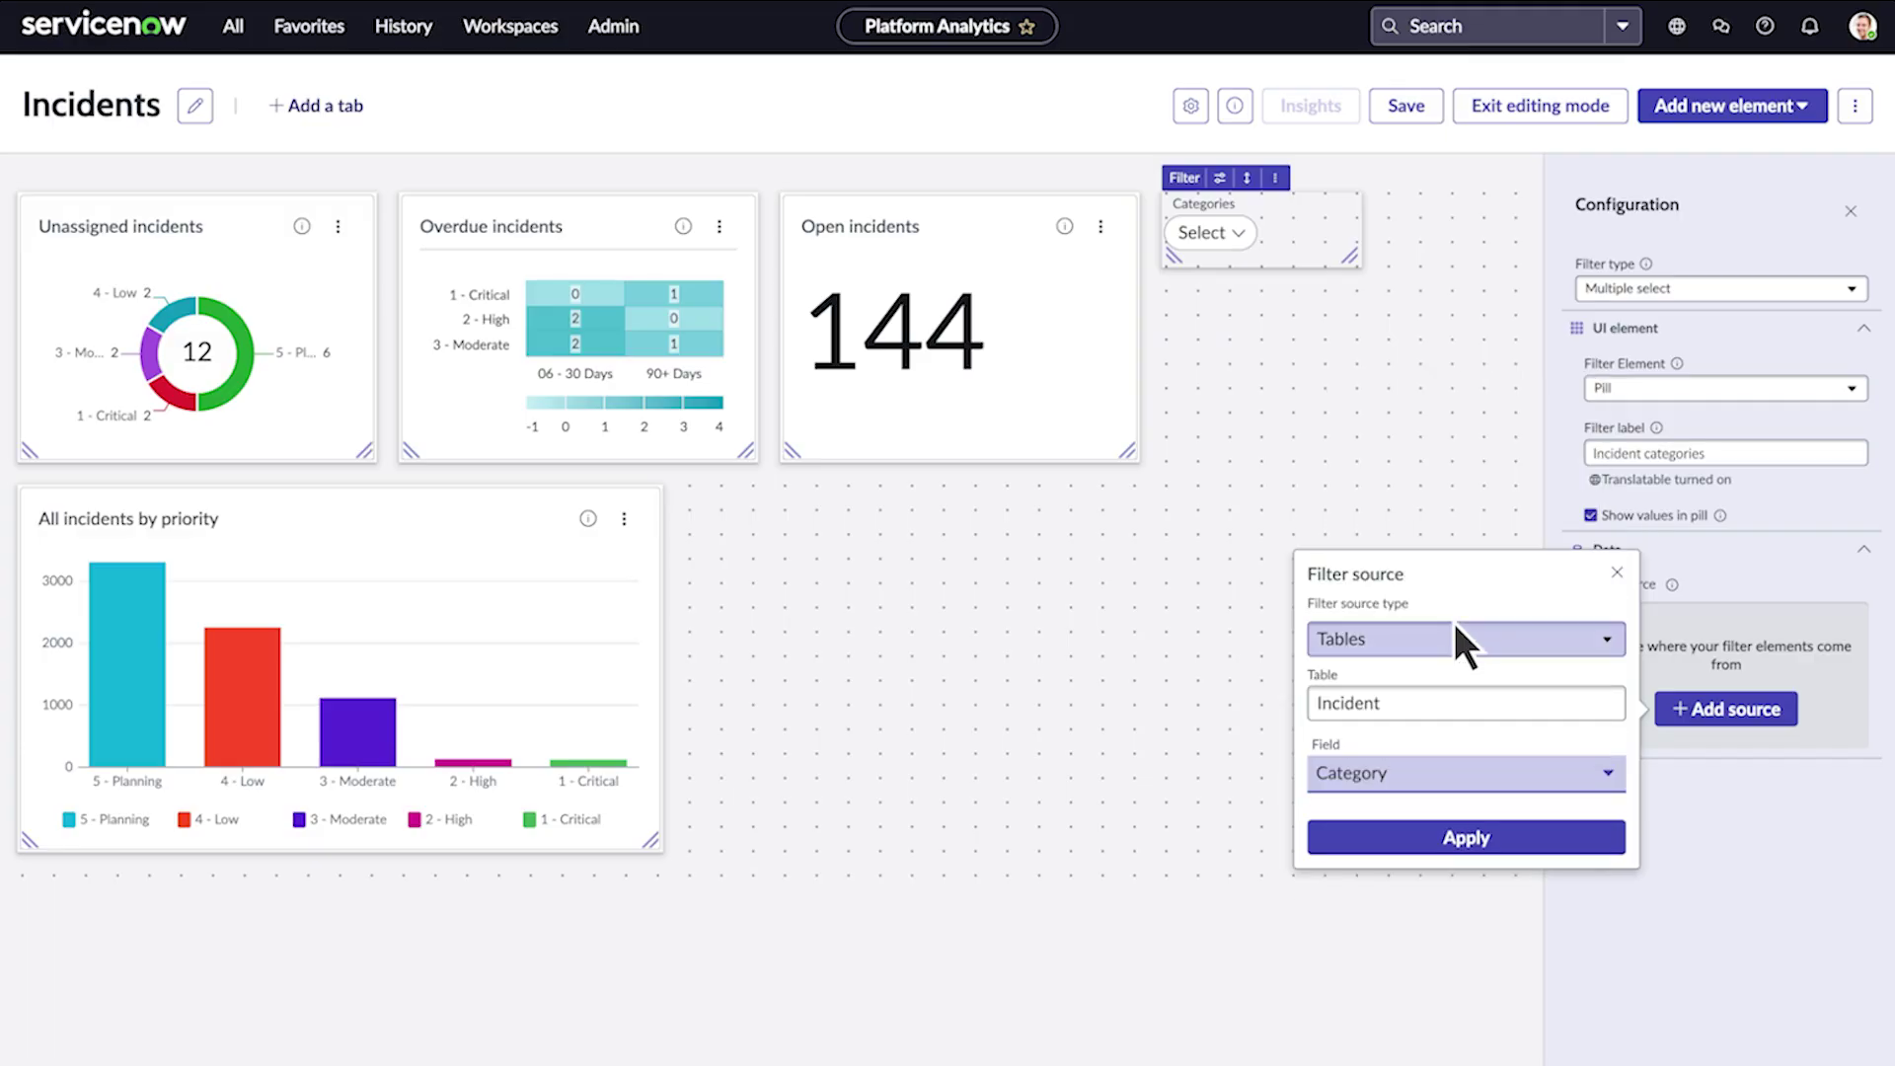
left_click(1453, 839)
left_click(1543, 107)
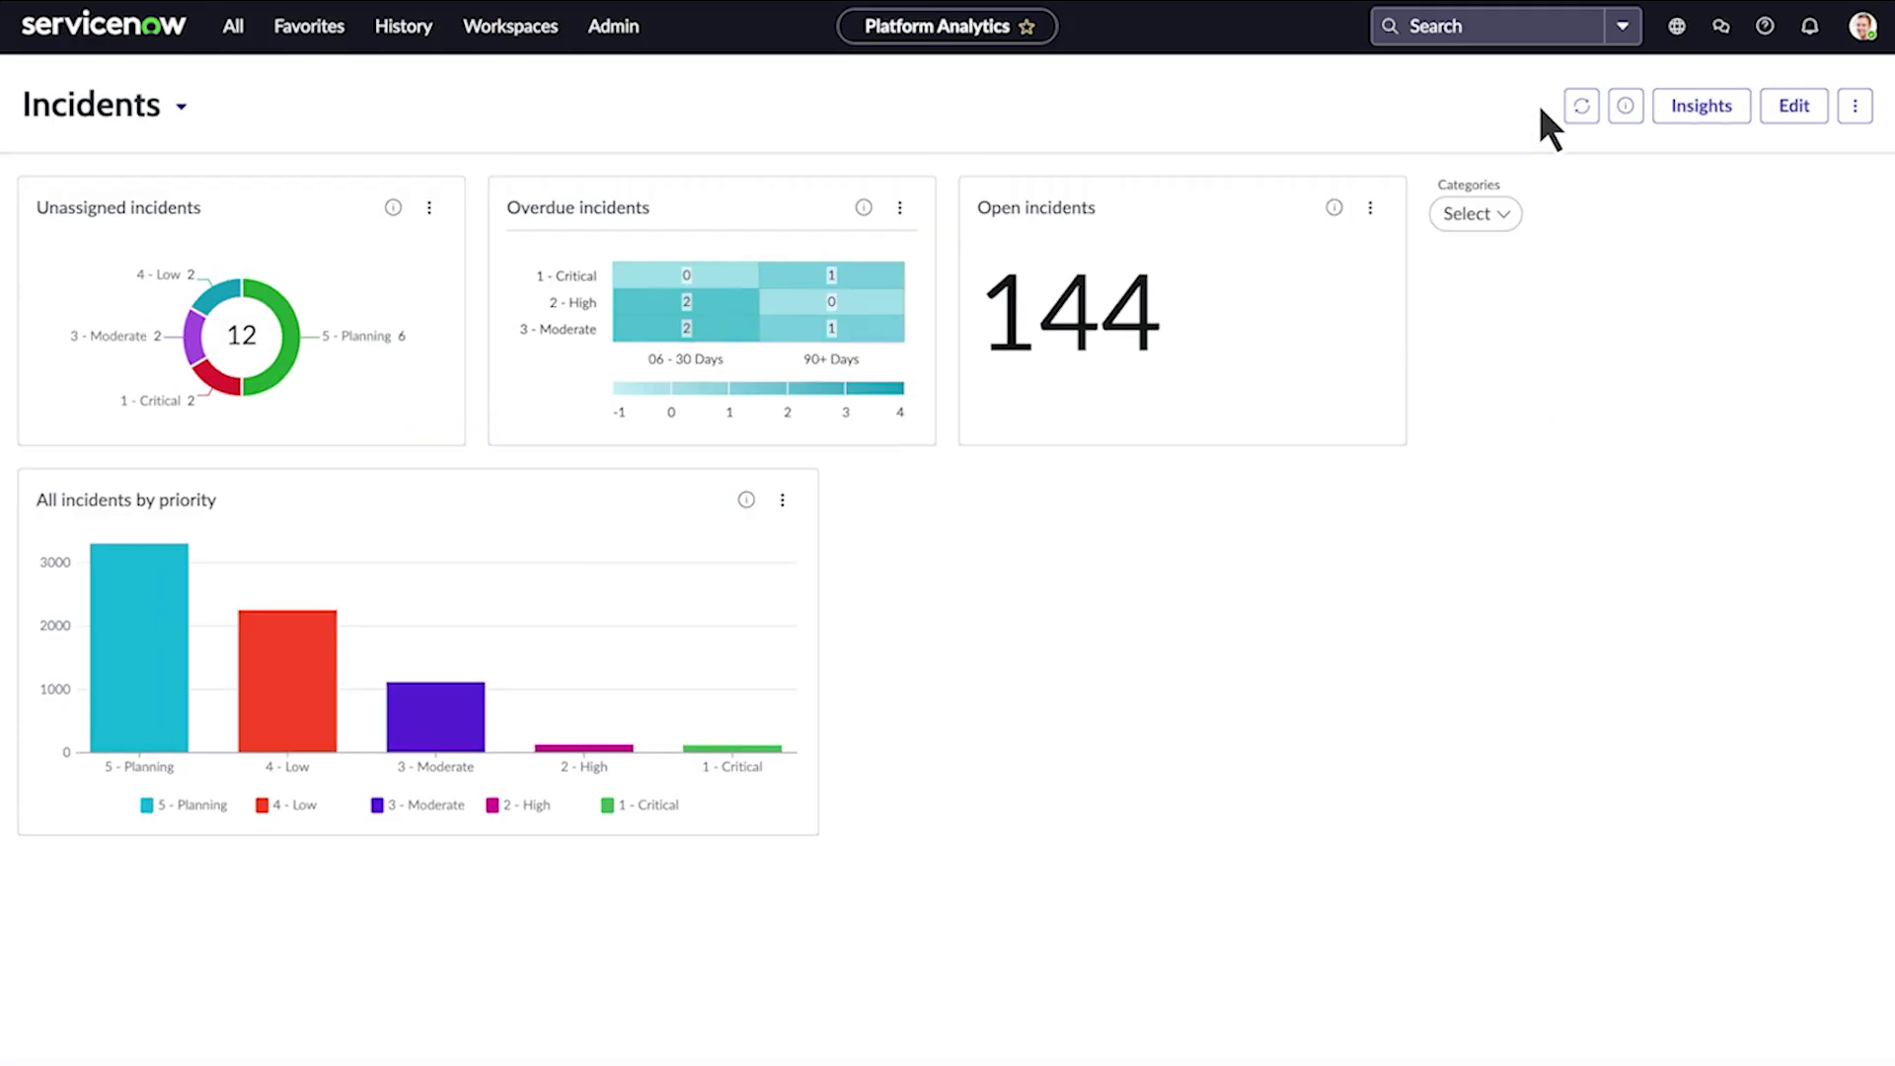
Apply Software, Hardware and Network in the Categories filter so Open incidents reads 108
left_click(1470, 222)
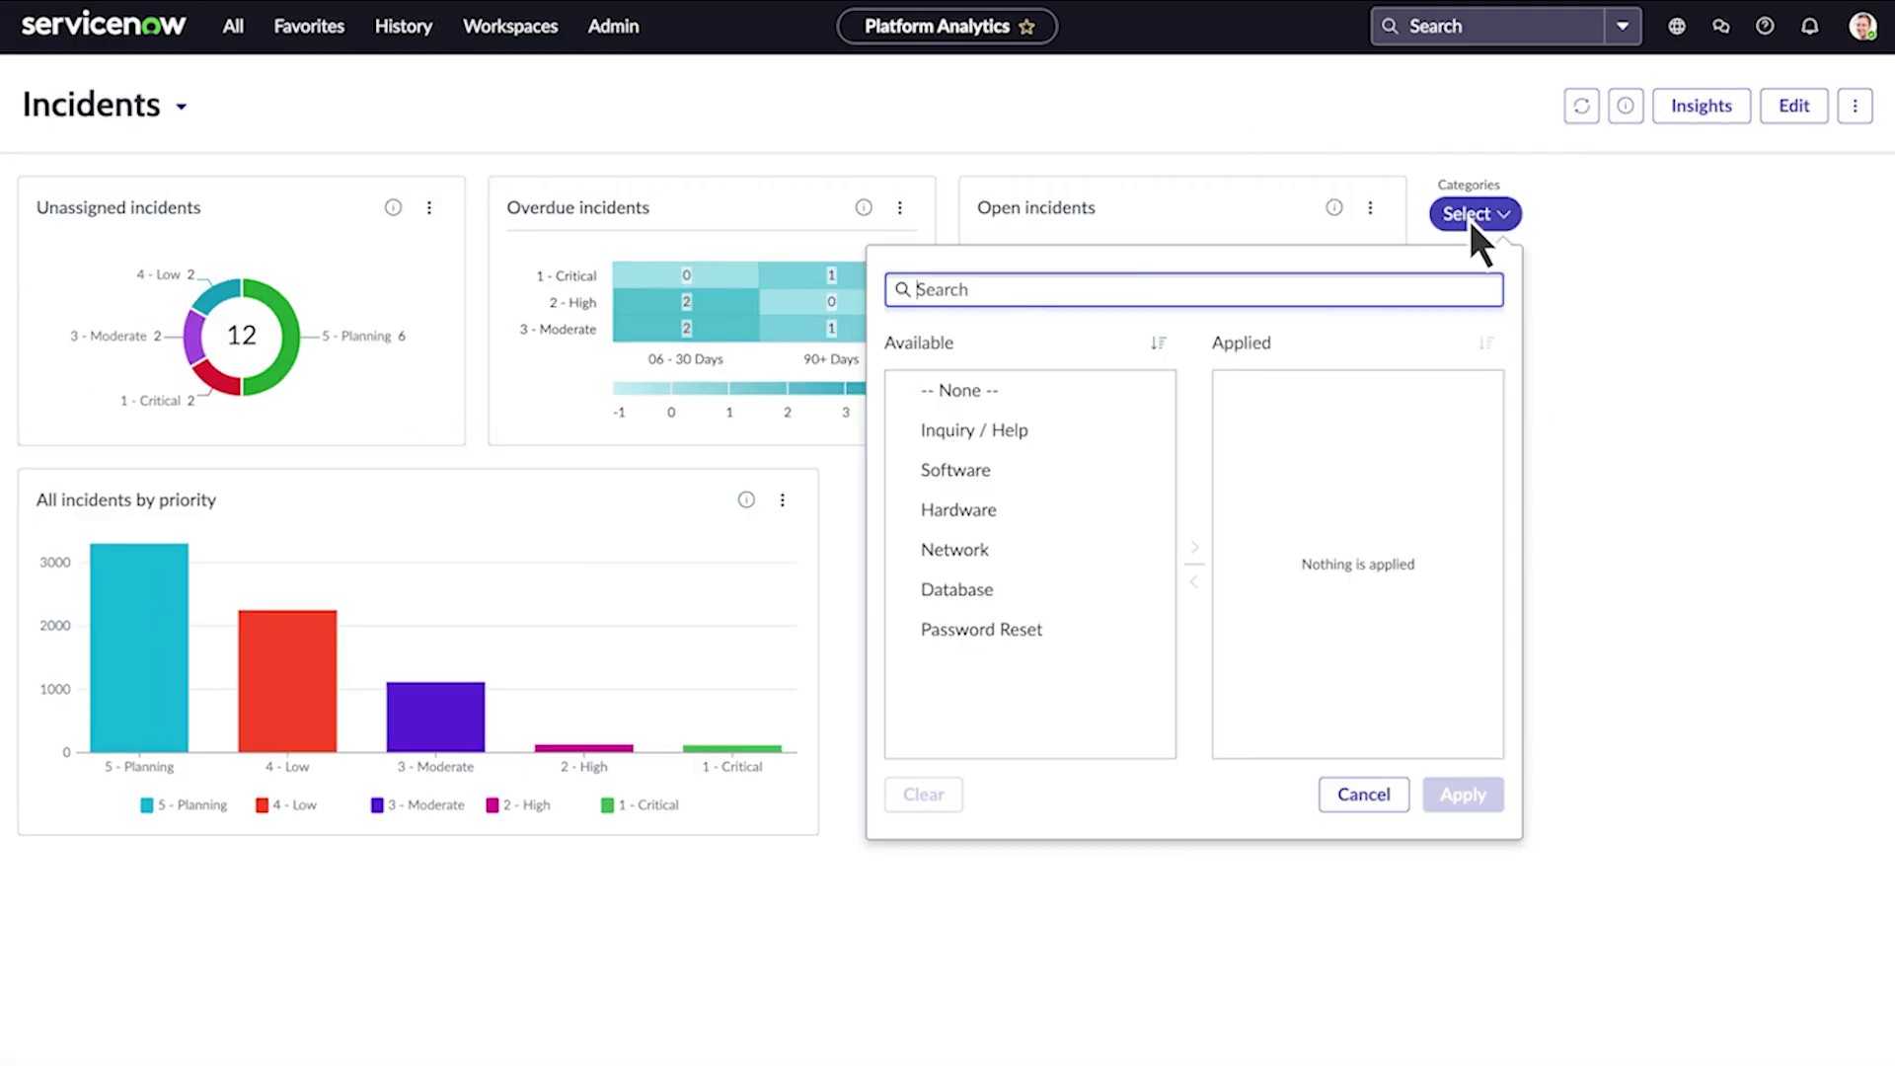
left_click(955, 470)
left_click(956, 512)
left_click(957, 550)
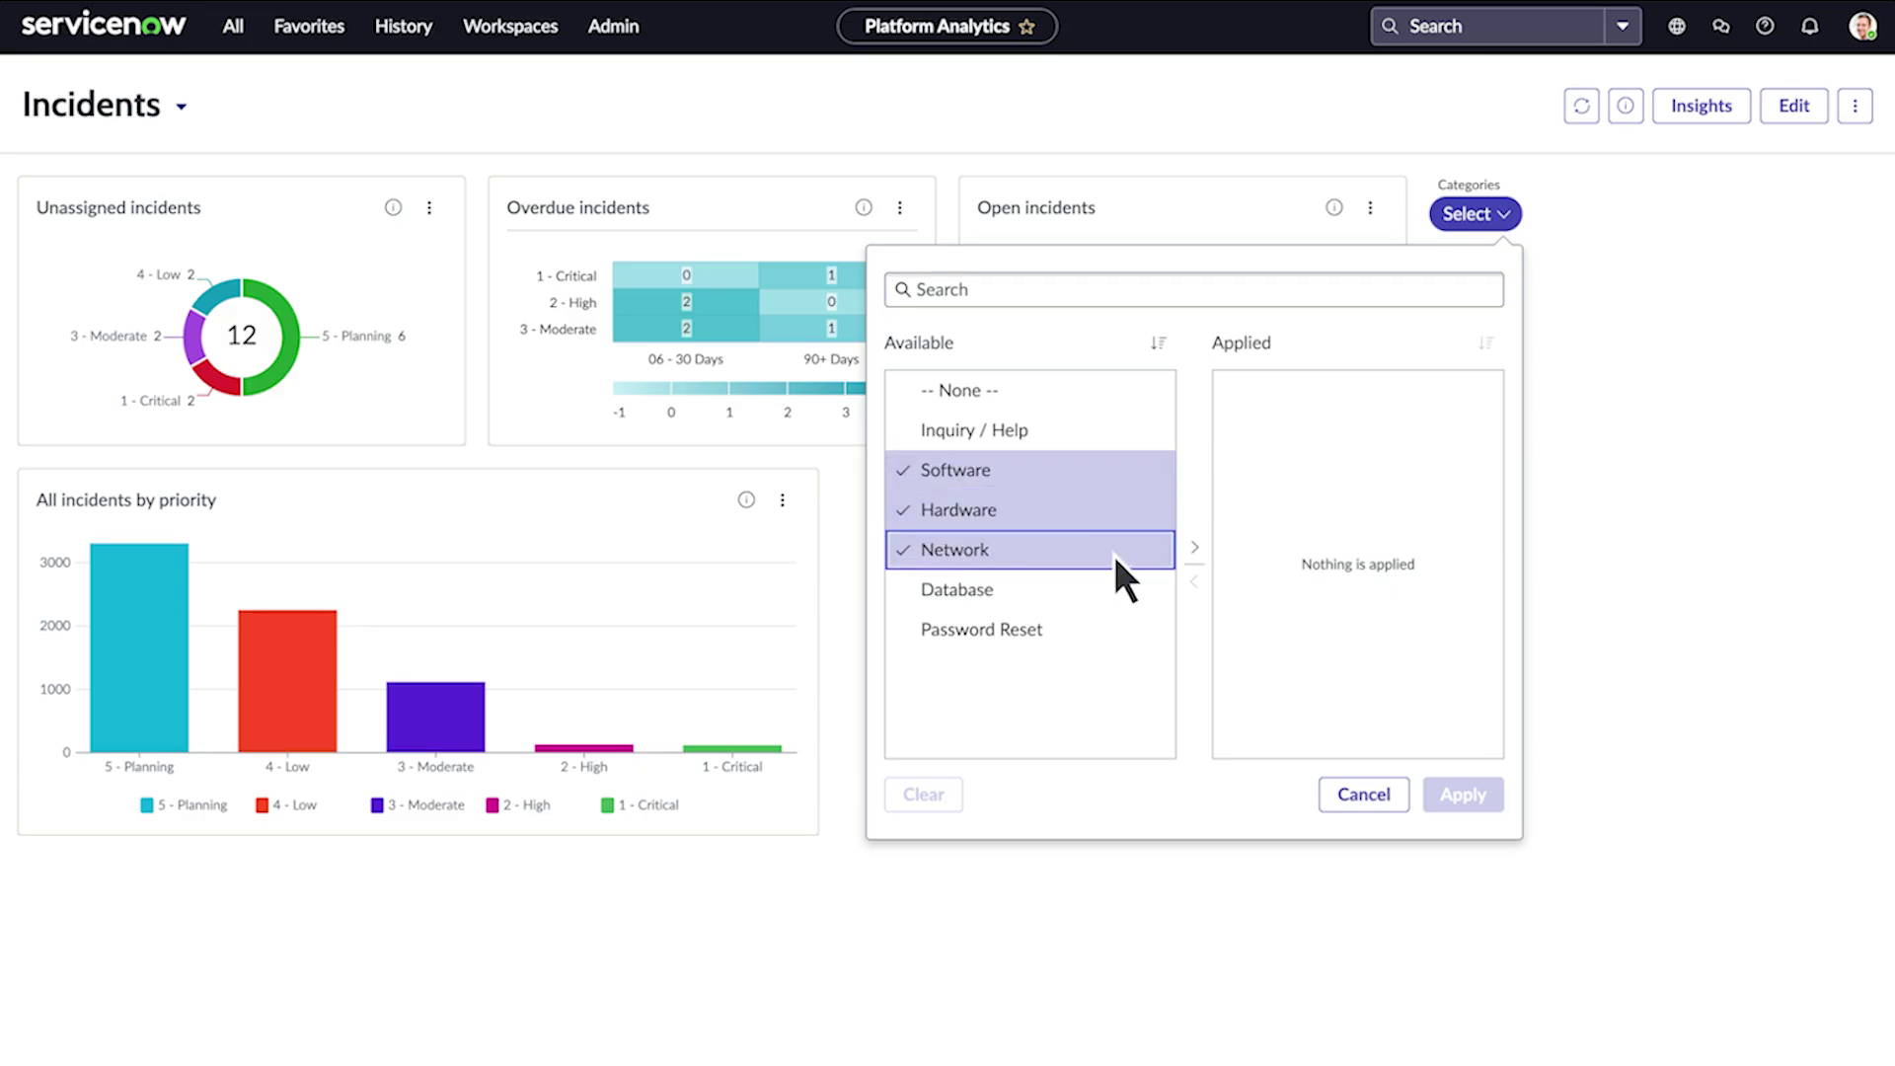
left_click(1195, 551)
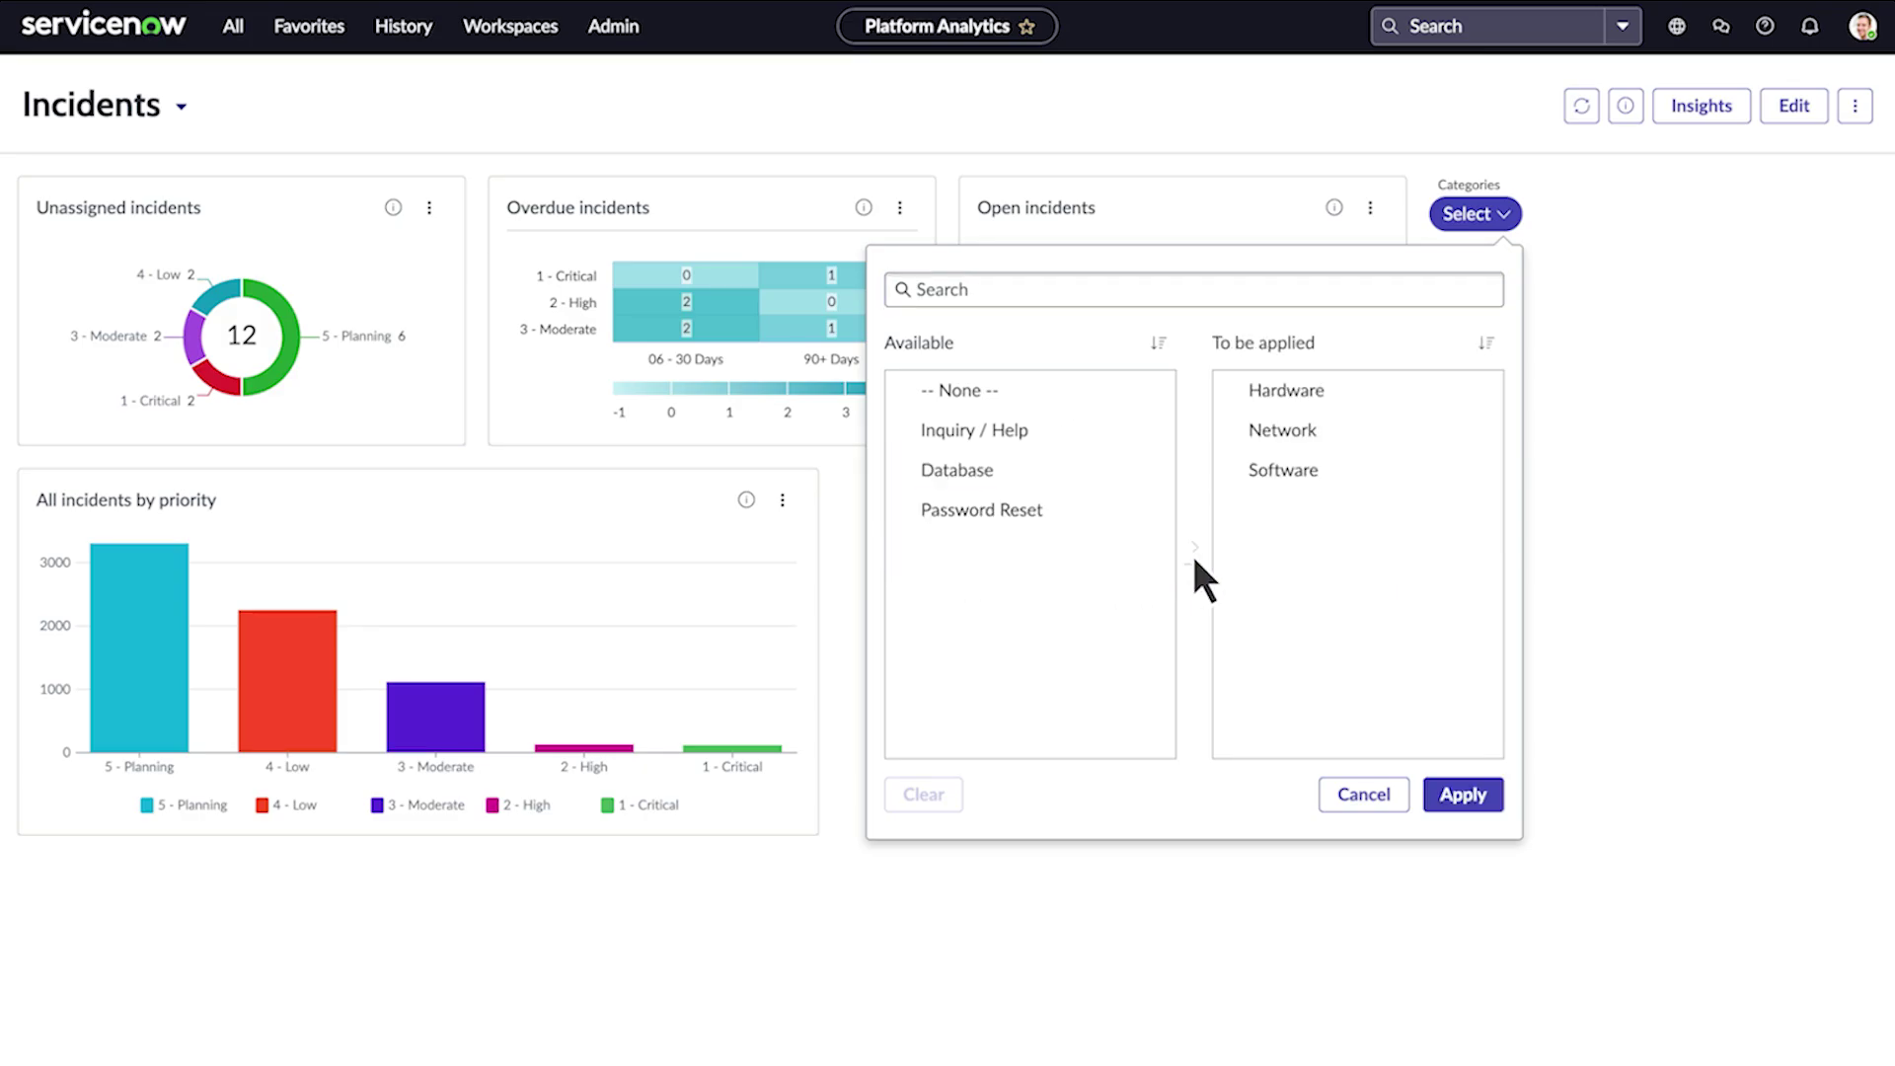
left_click(1451, 793)
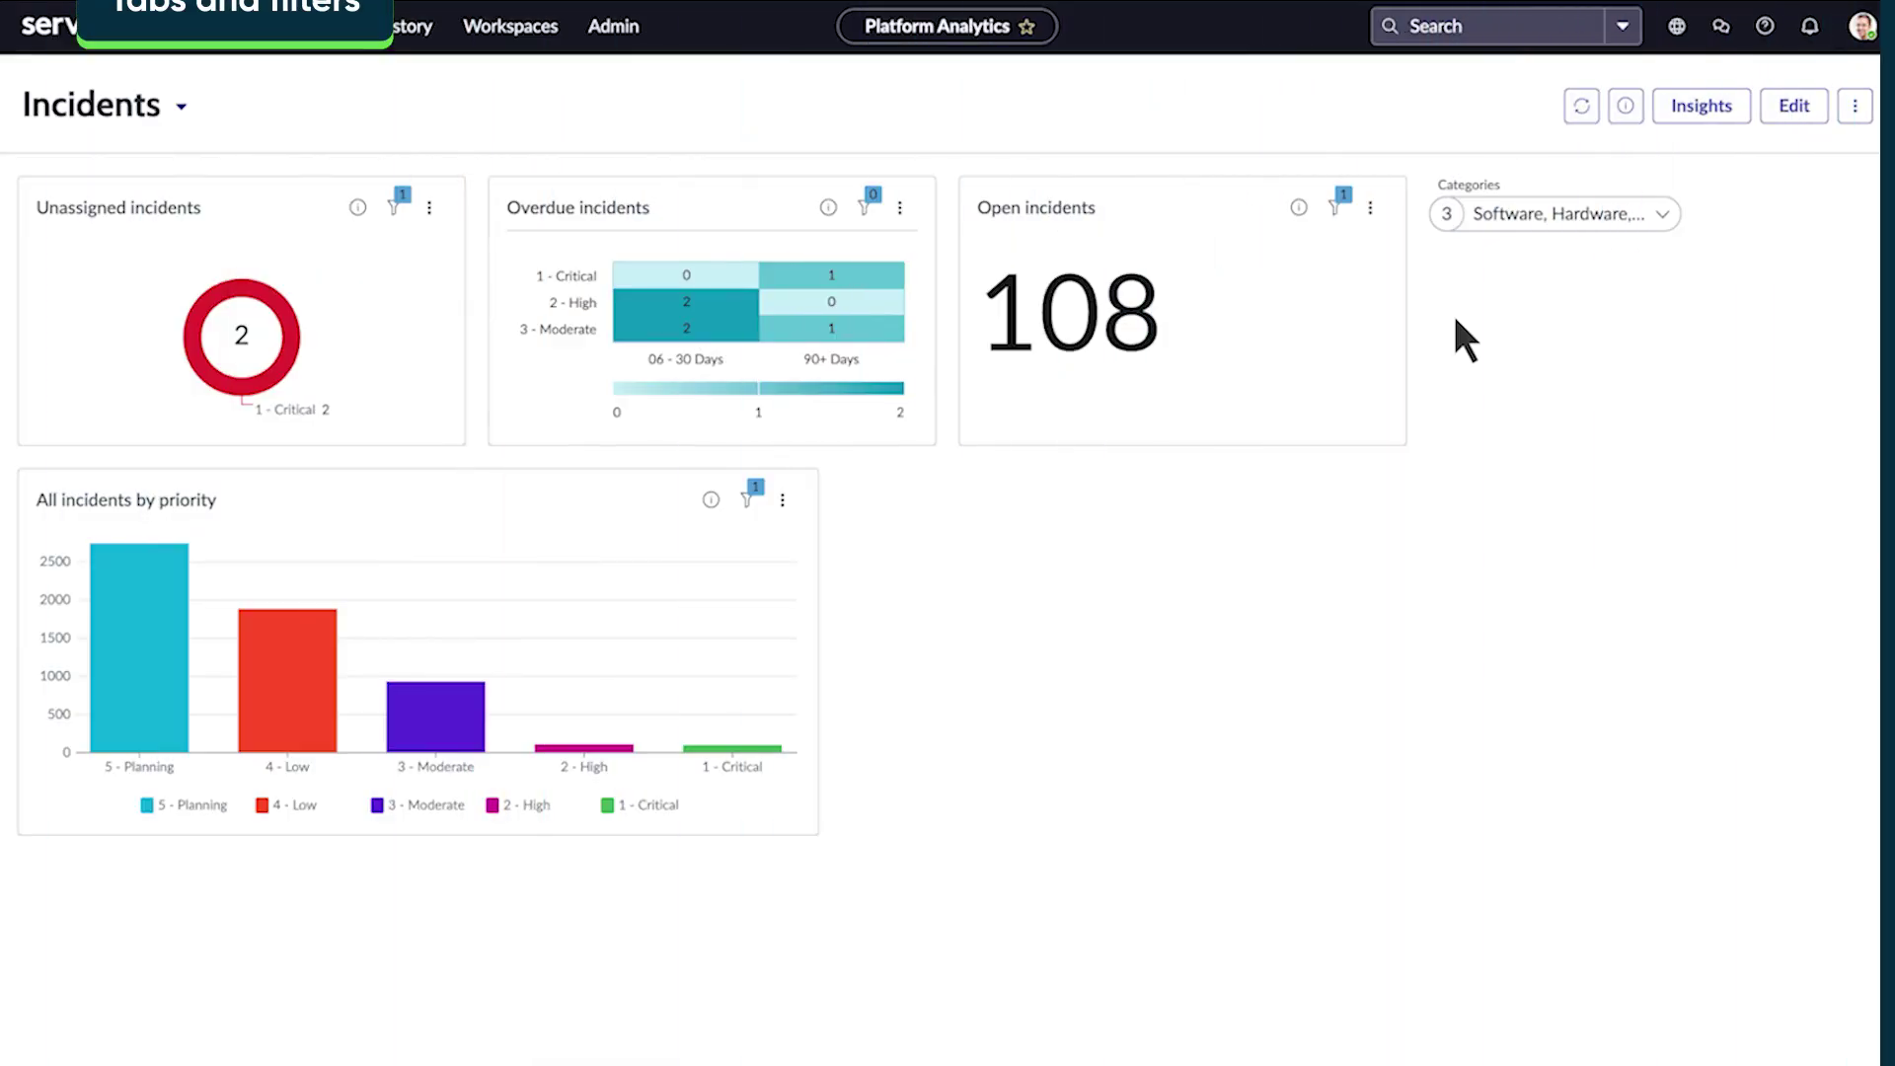
left_click(1790, 109)
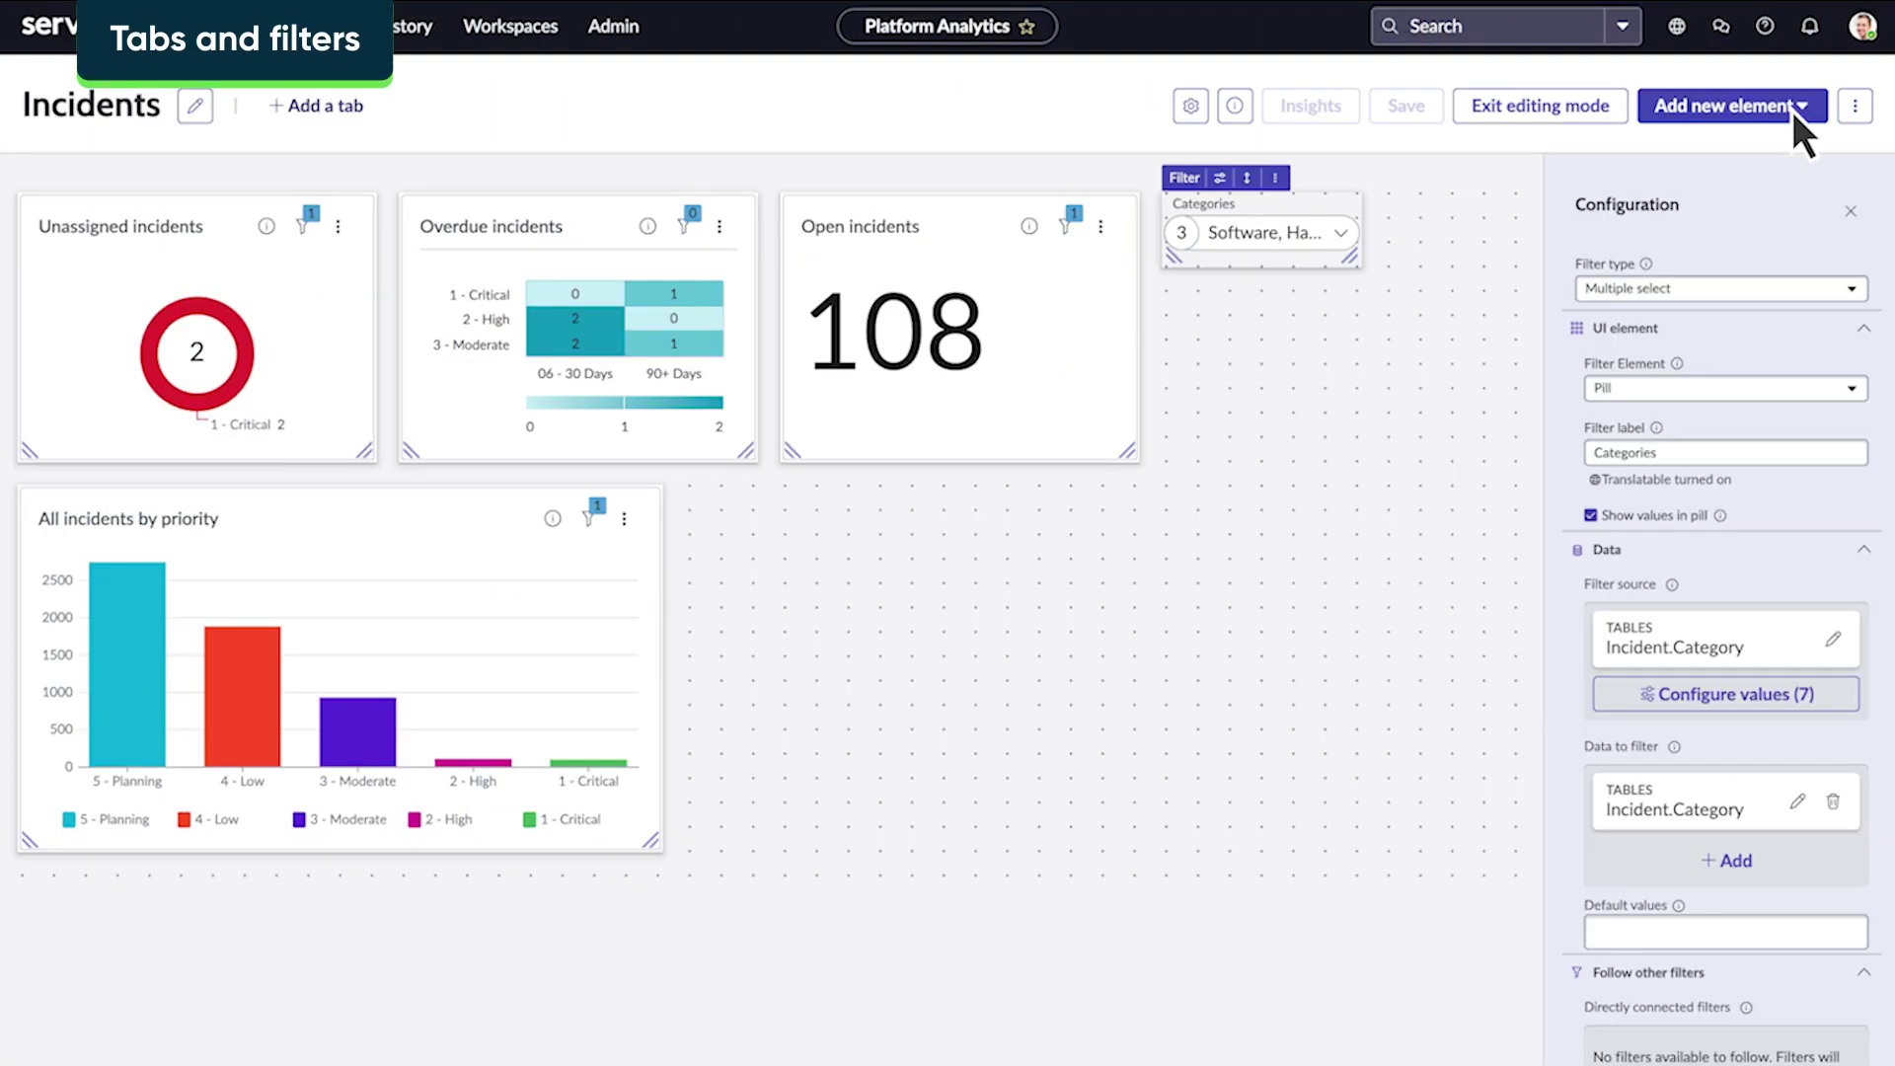
Add tabs, rename them Overview and Priority, then save and exit editing
left_click(279, 111)
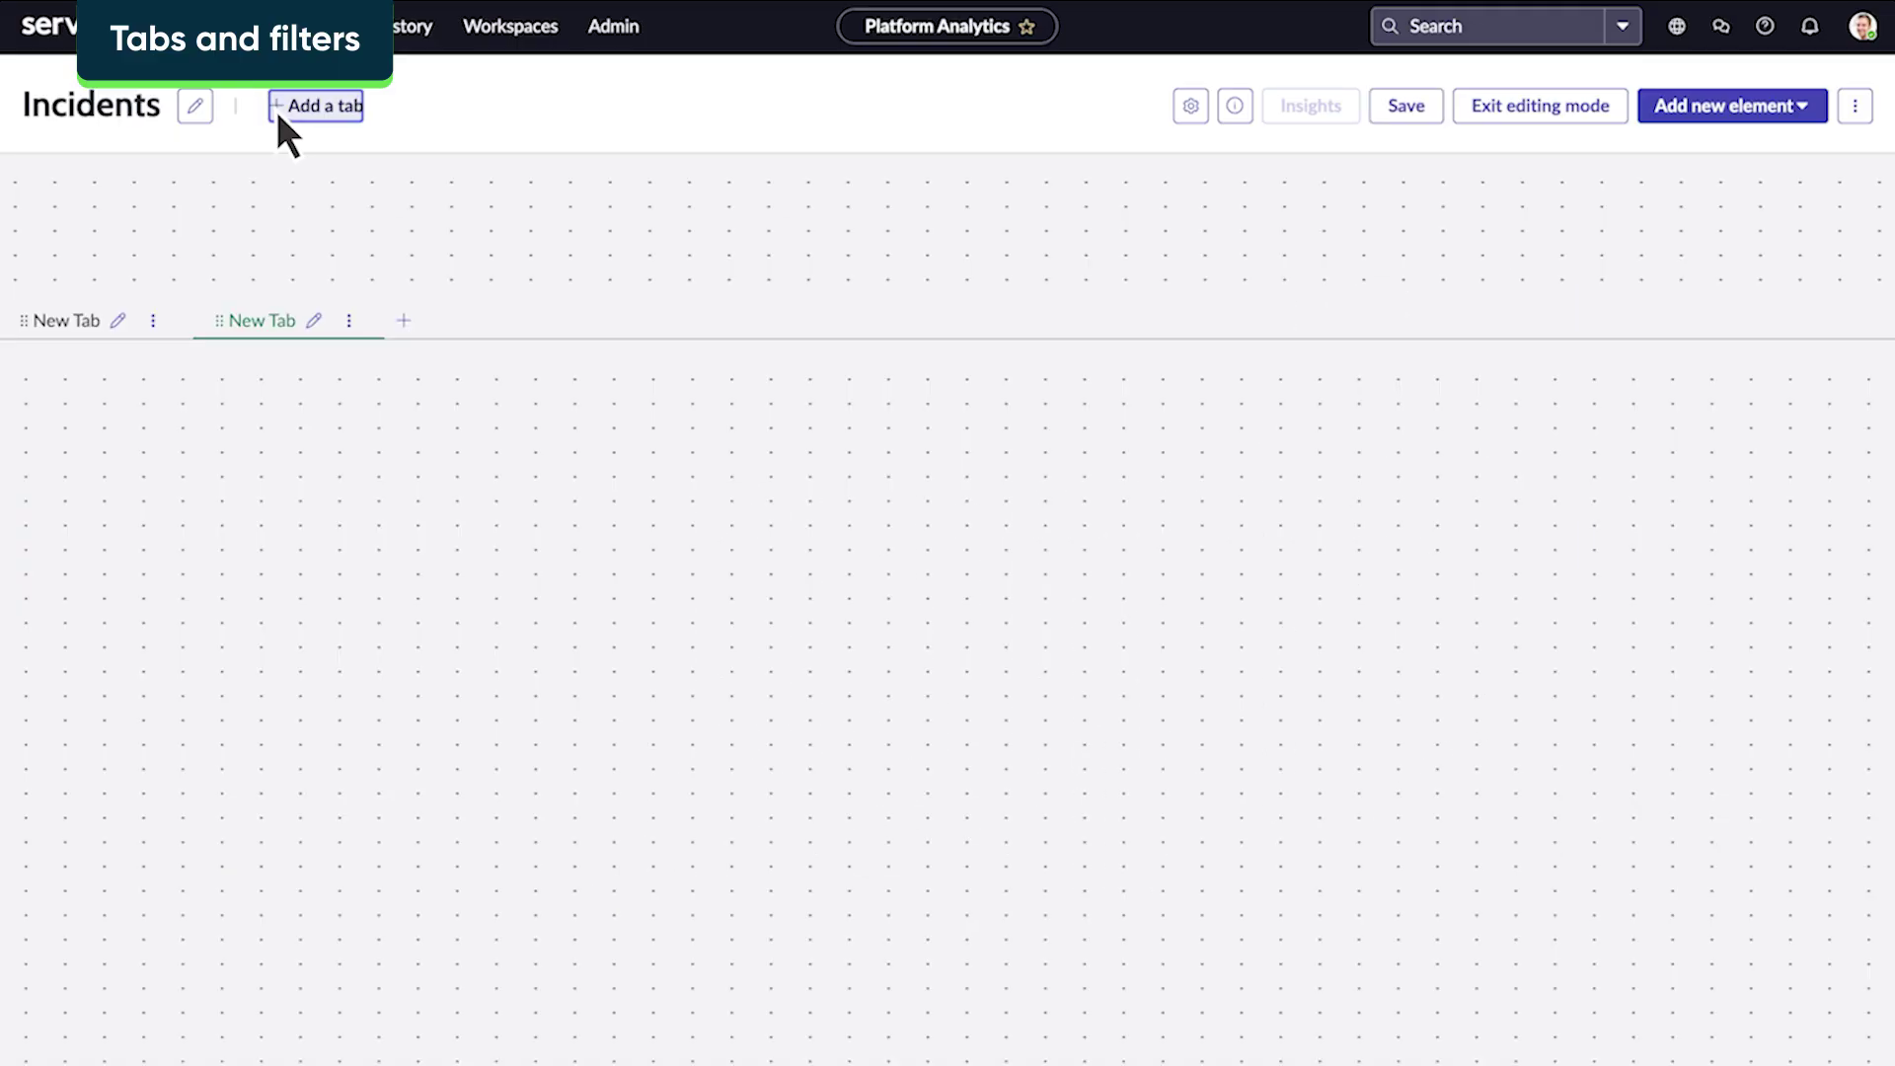
left_click(118, 320)
key("BackSpace")
key("BackSpace")
key("BackSpace")
key("BackSpace")
key("BackSpace")
key("BackSpace")
key("BackSpace")
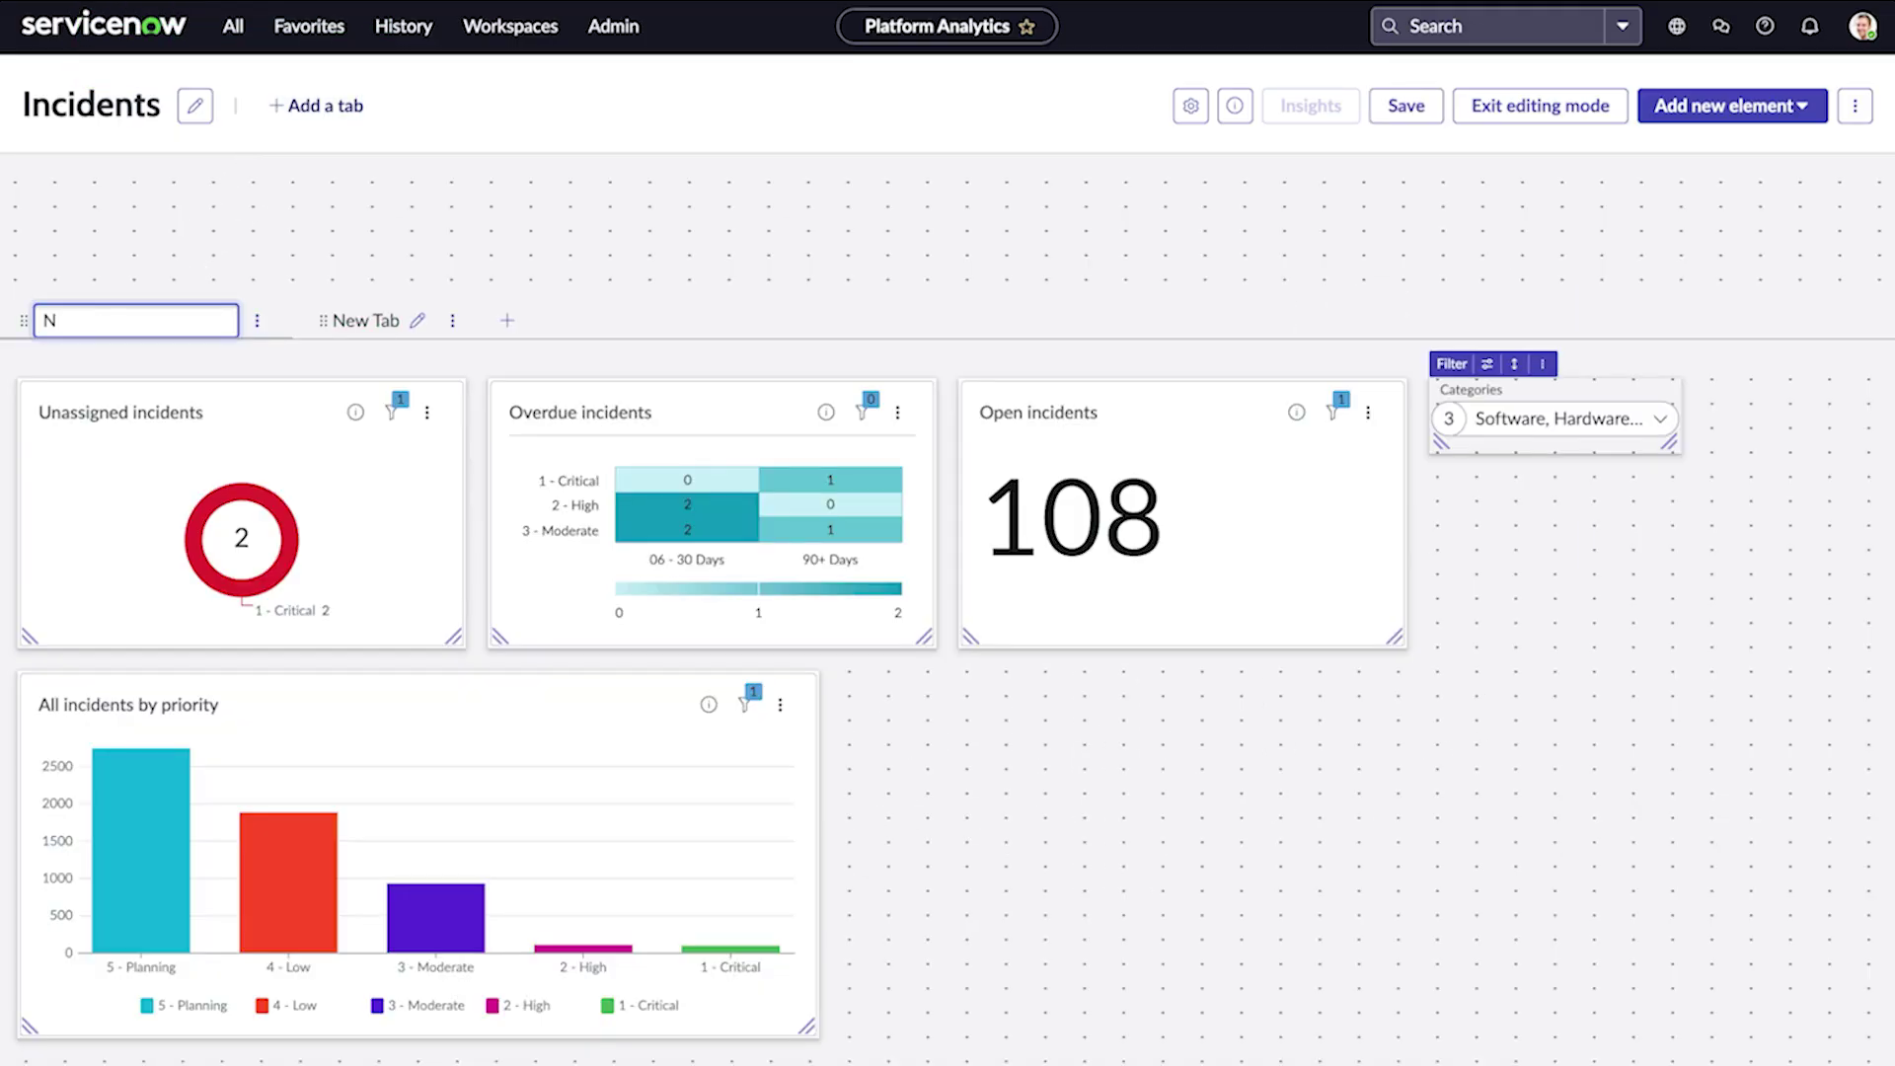
type("Overview")
key("Return")
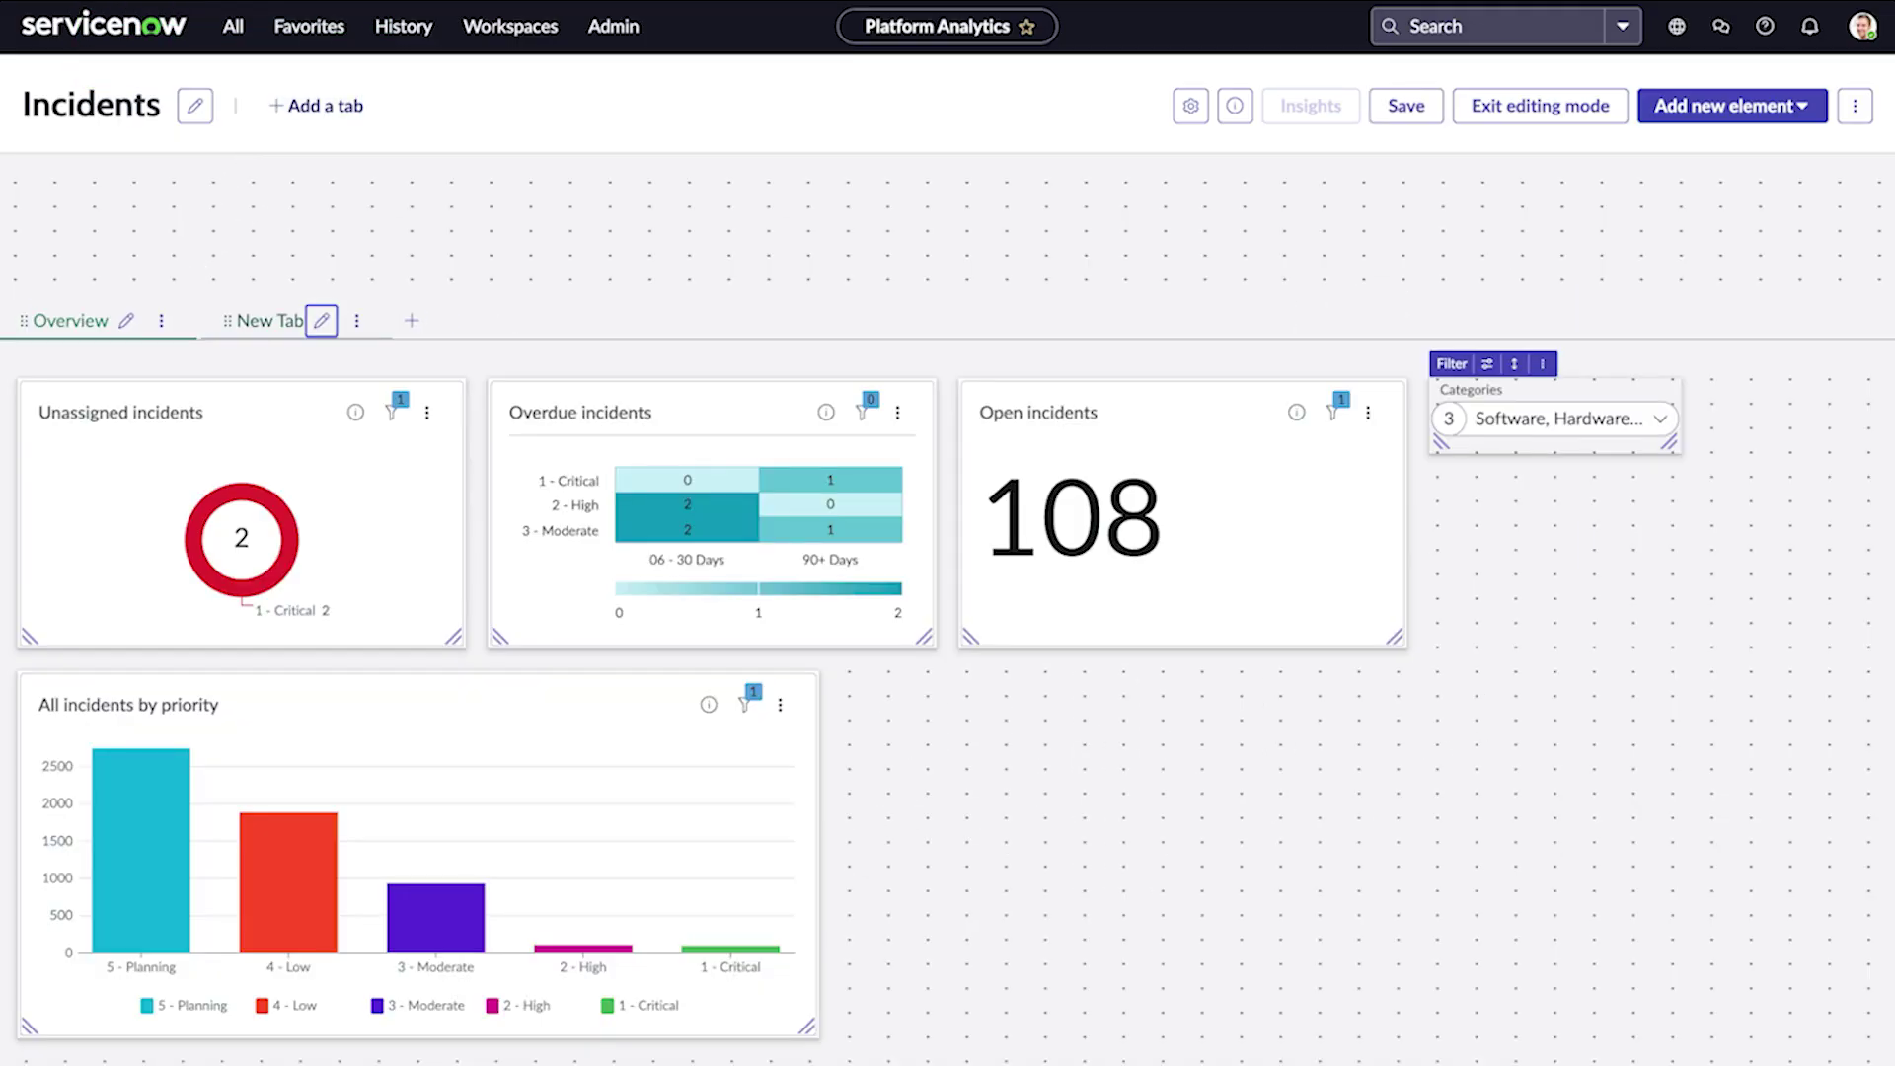
left_click(322, 320)
key("BackSpace")
key("BackSpace")
key("BackSpace")
key("BackSpace")
key("BackSpace")
key("BackSpace")
key("BackSpace")
type("Priority")
key("Return")
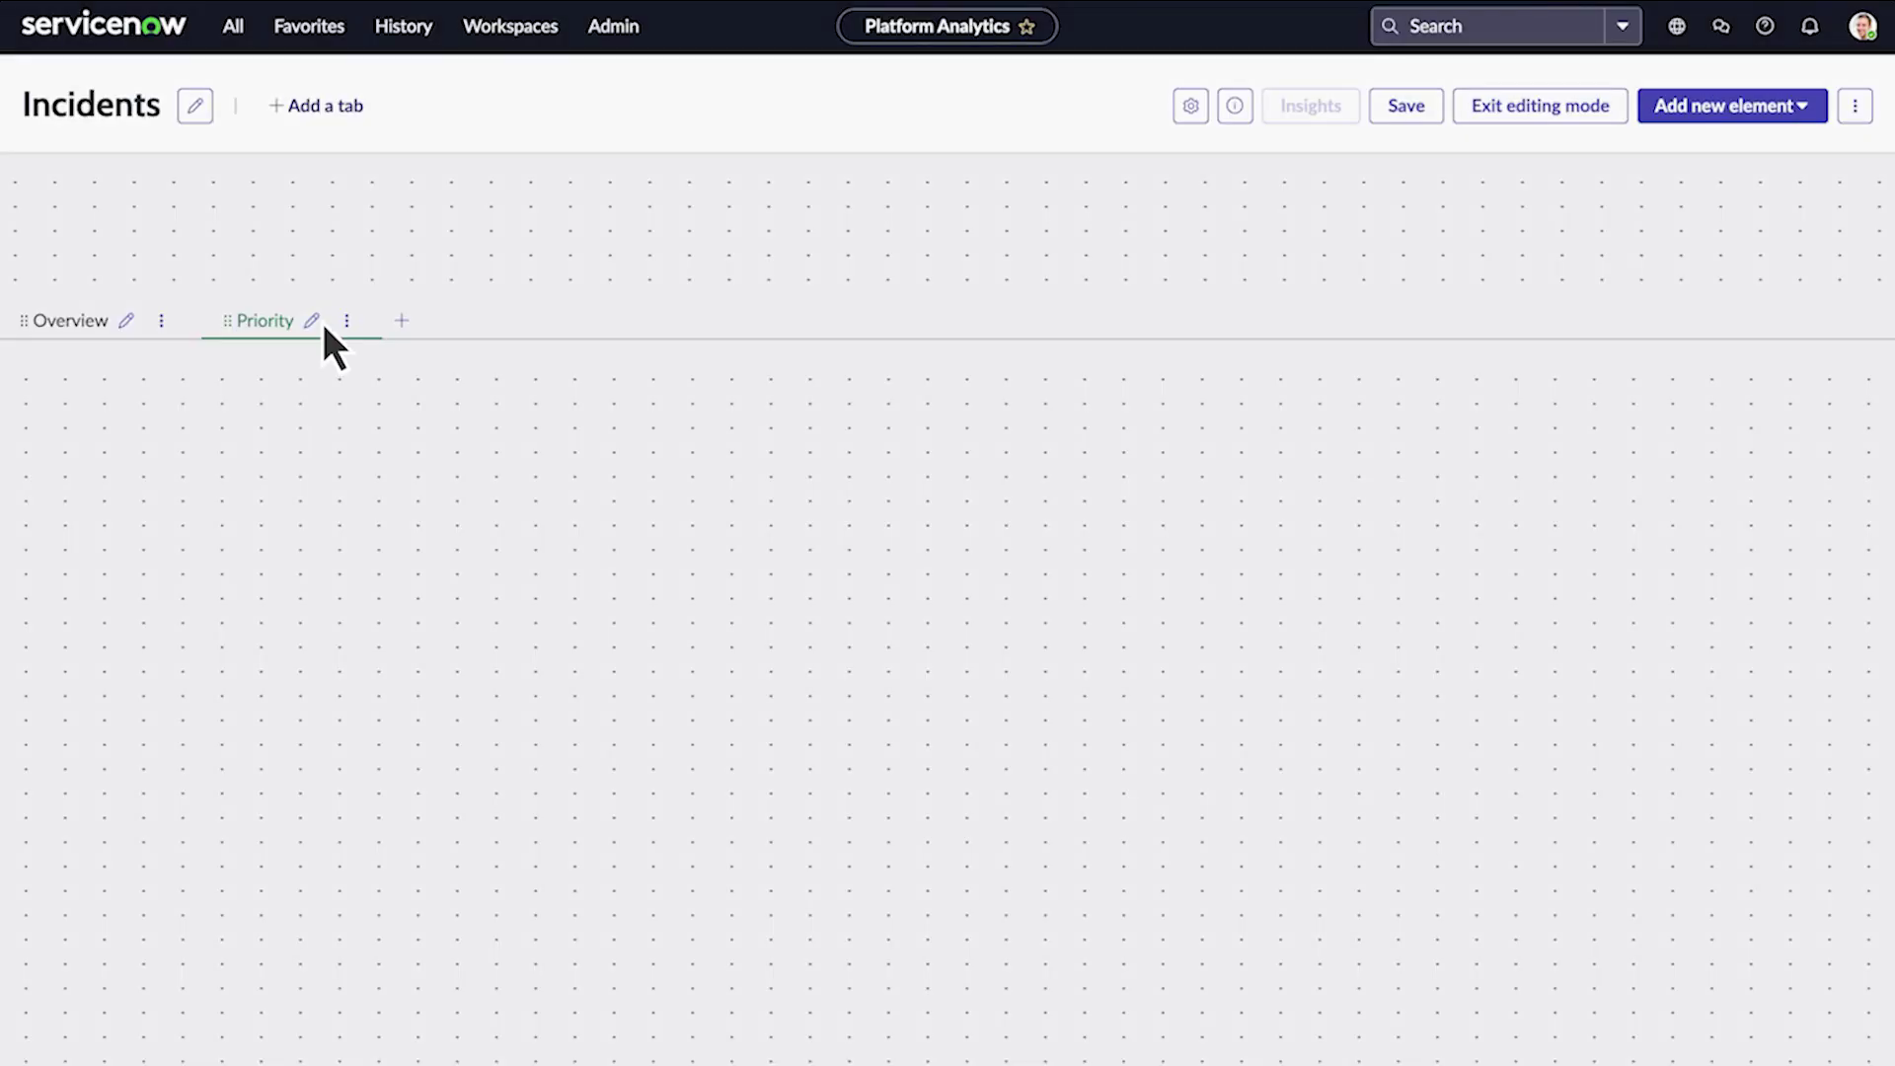
left_click(1407, 112)
left_click(1537, 108)
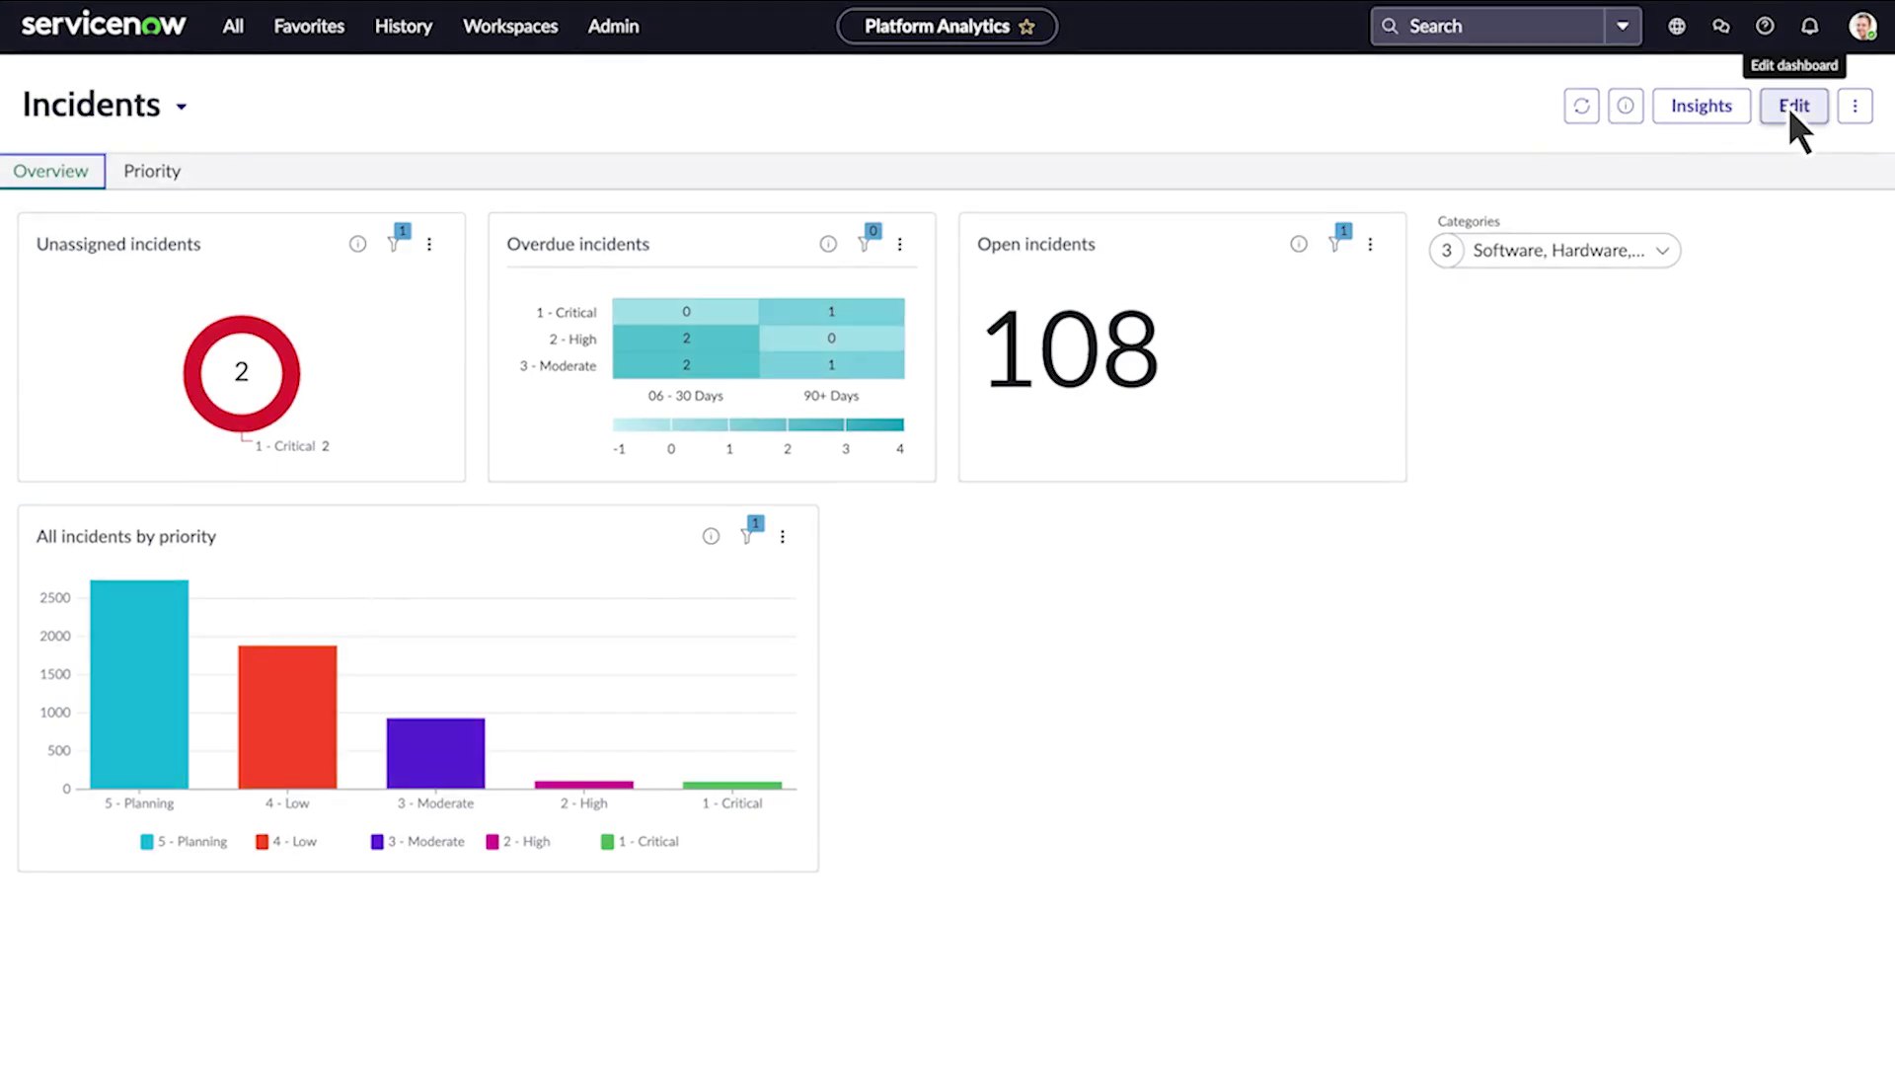
In edit mode, move the All incidents by priority chart onto the Priority tab
left_click(1793, 107)
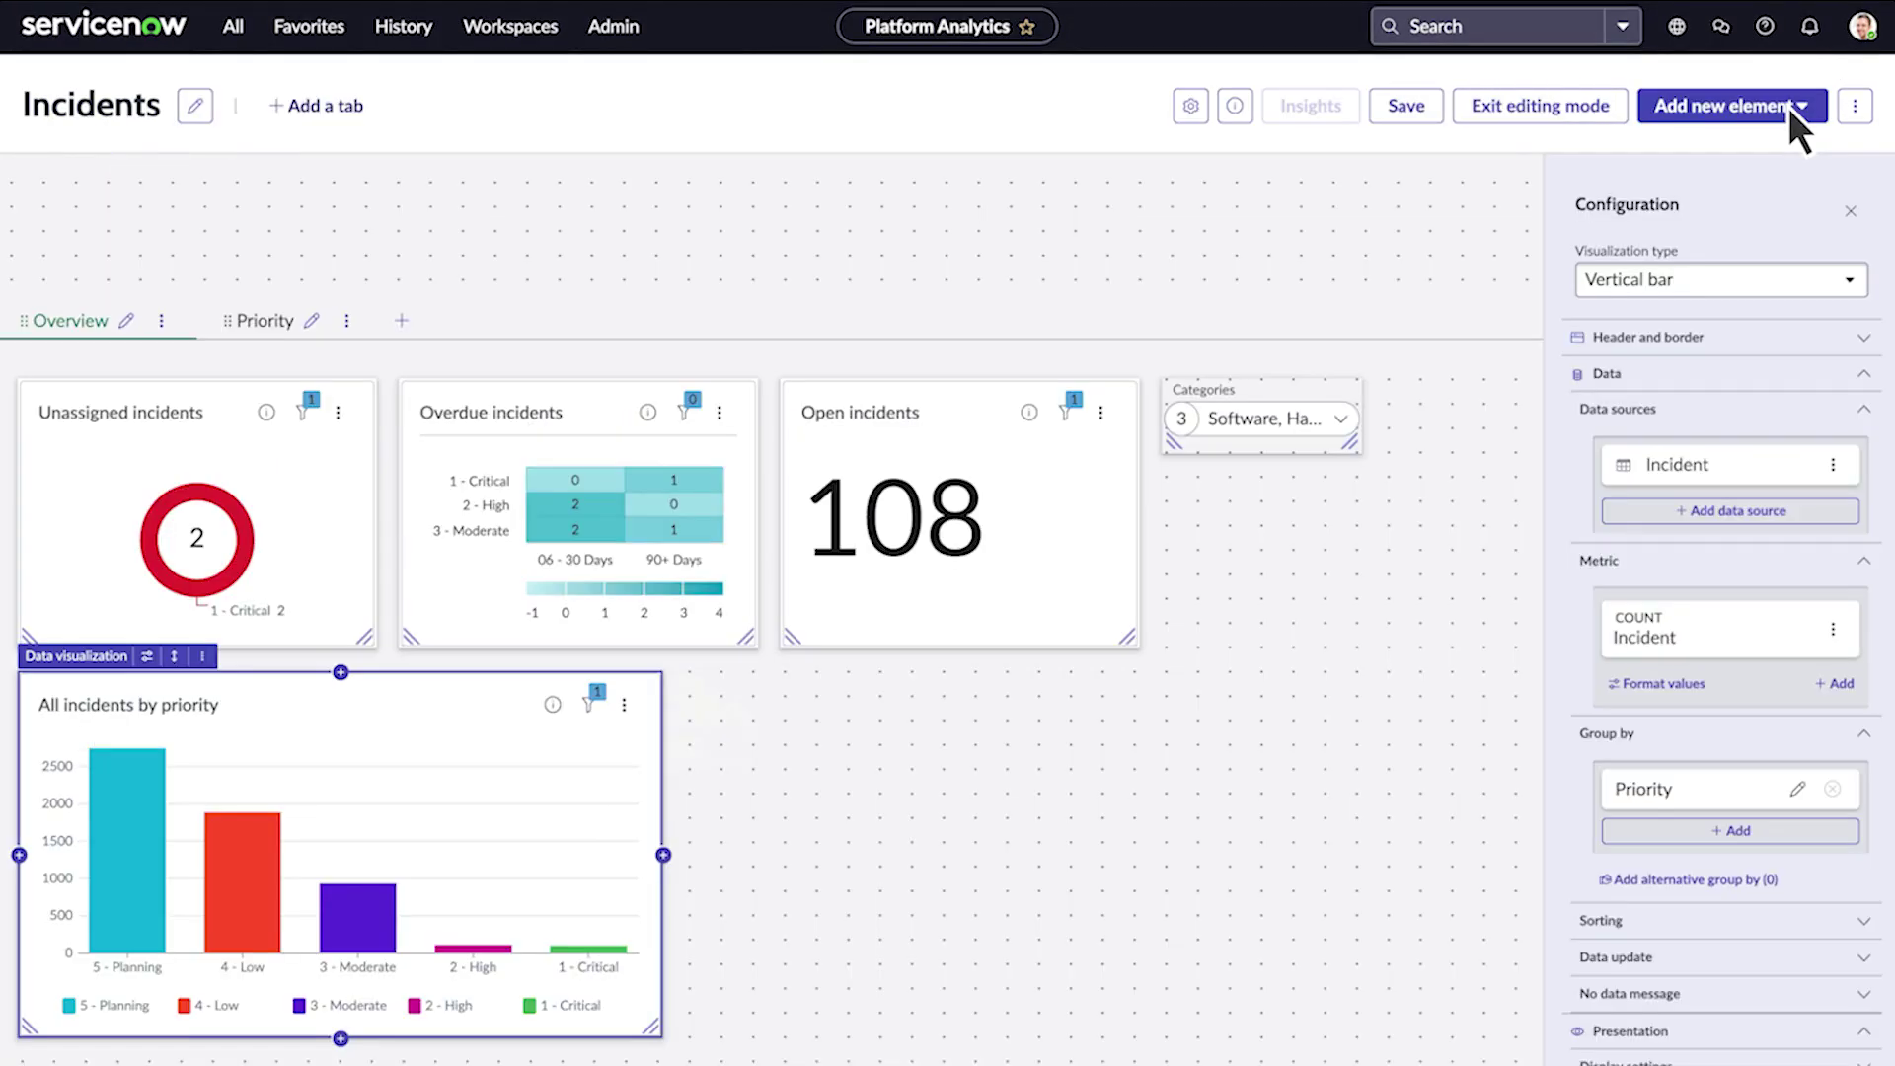
left_click(203, 658)
left_click(204, 711)
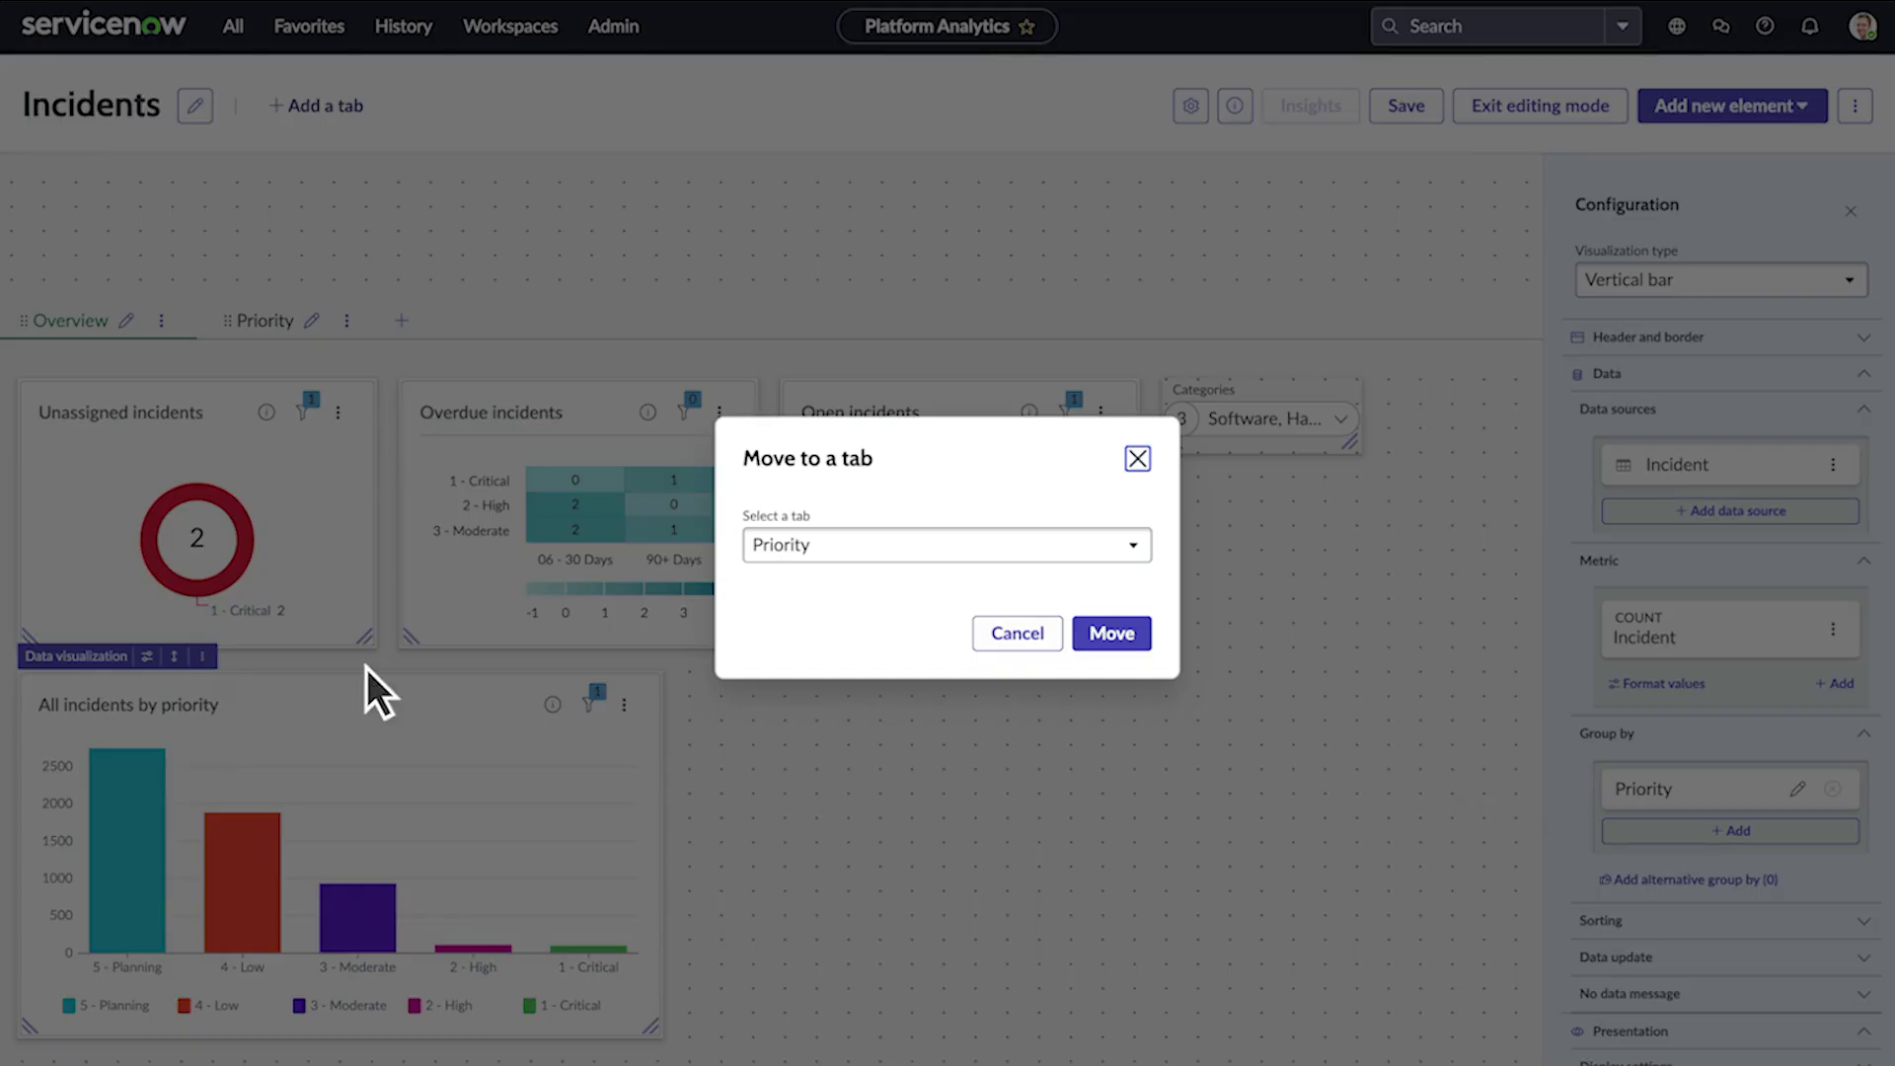
left_click(1115, 639)
Drag the Categories filter to the top-left above the tabs and save the layout
left_click(79, 323)
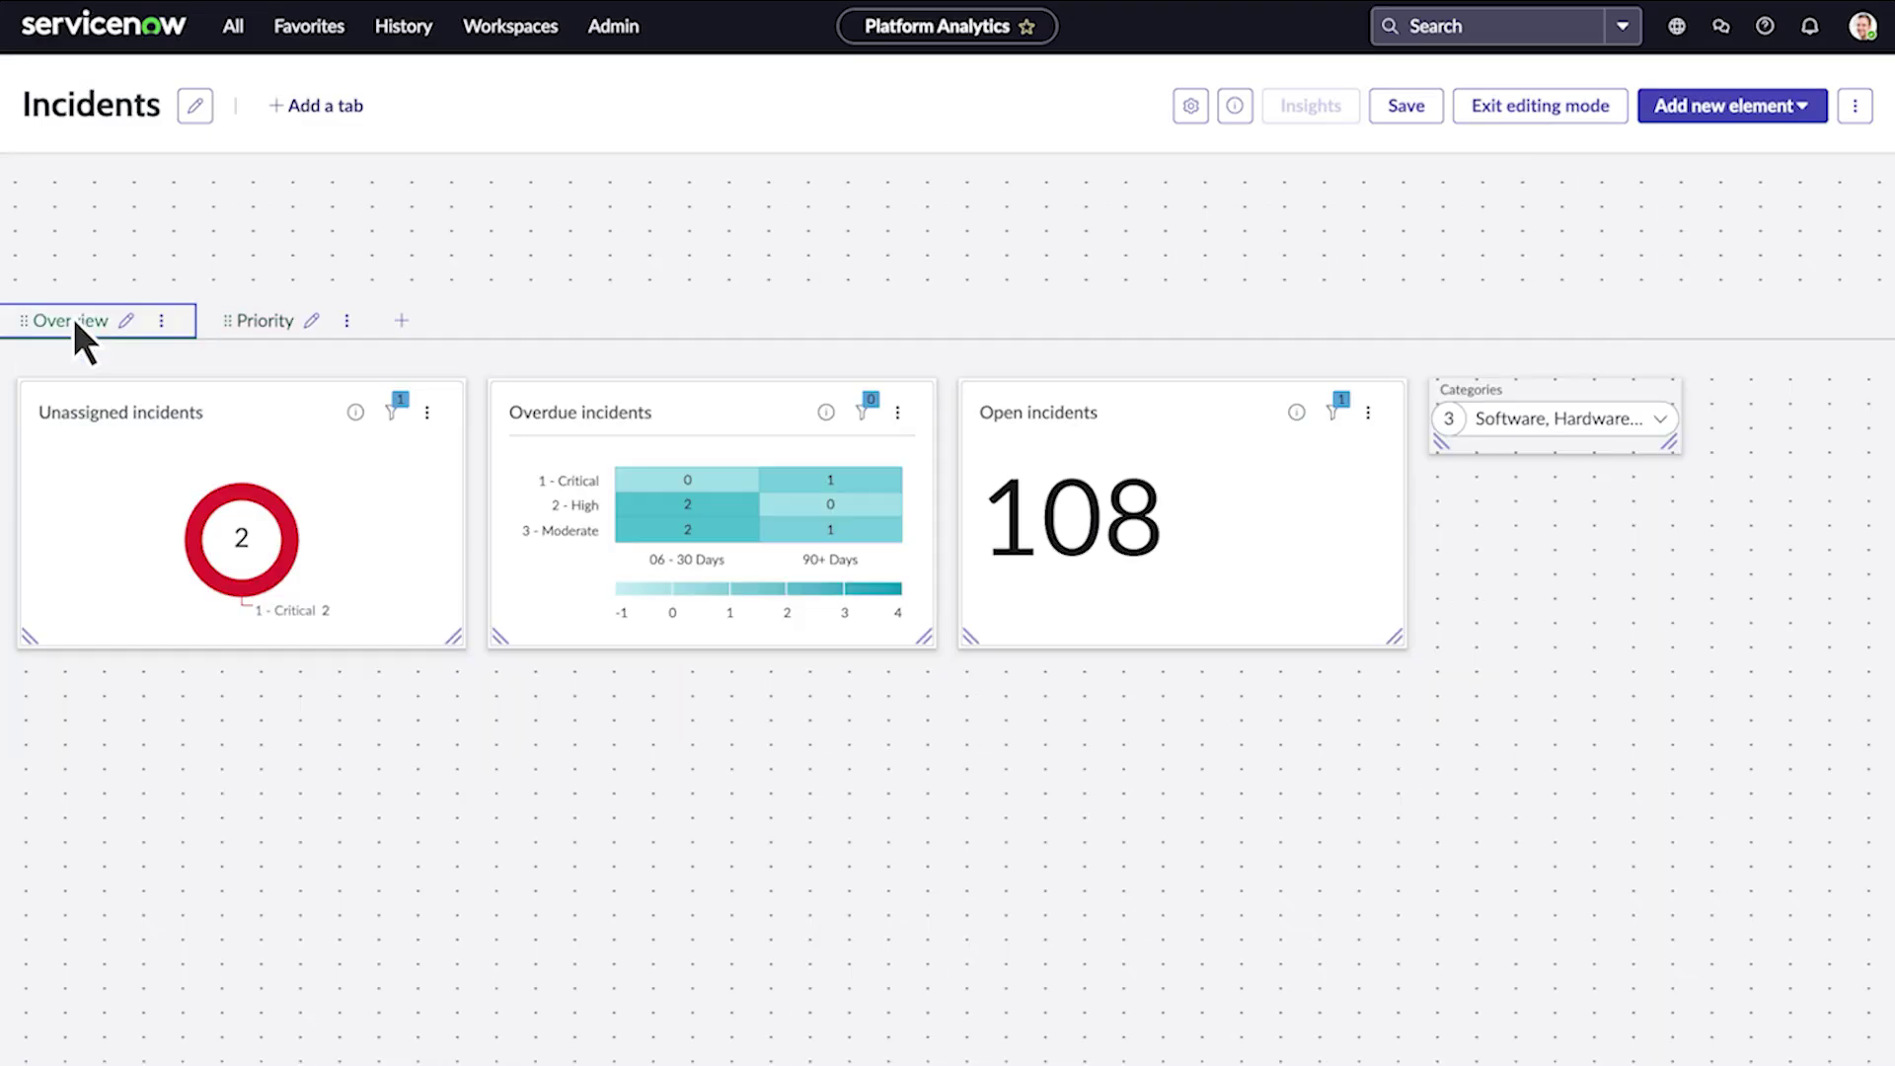
left_click(1472, 422)
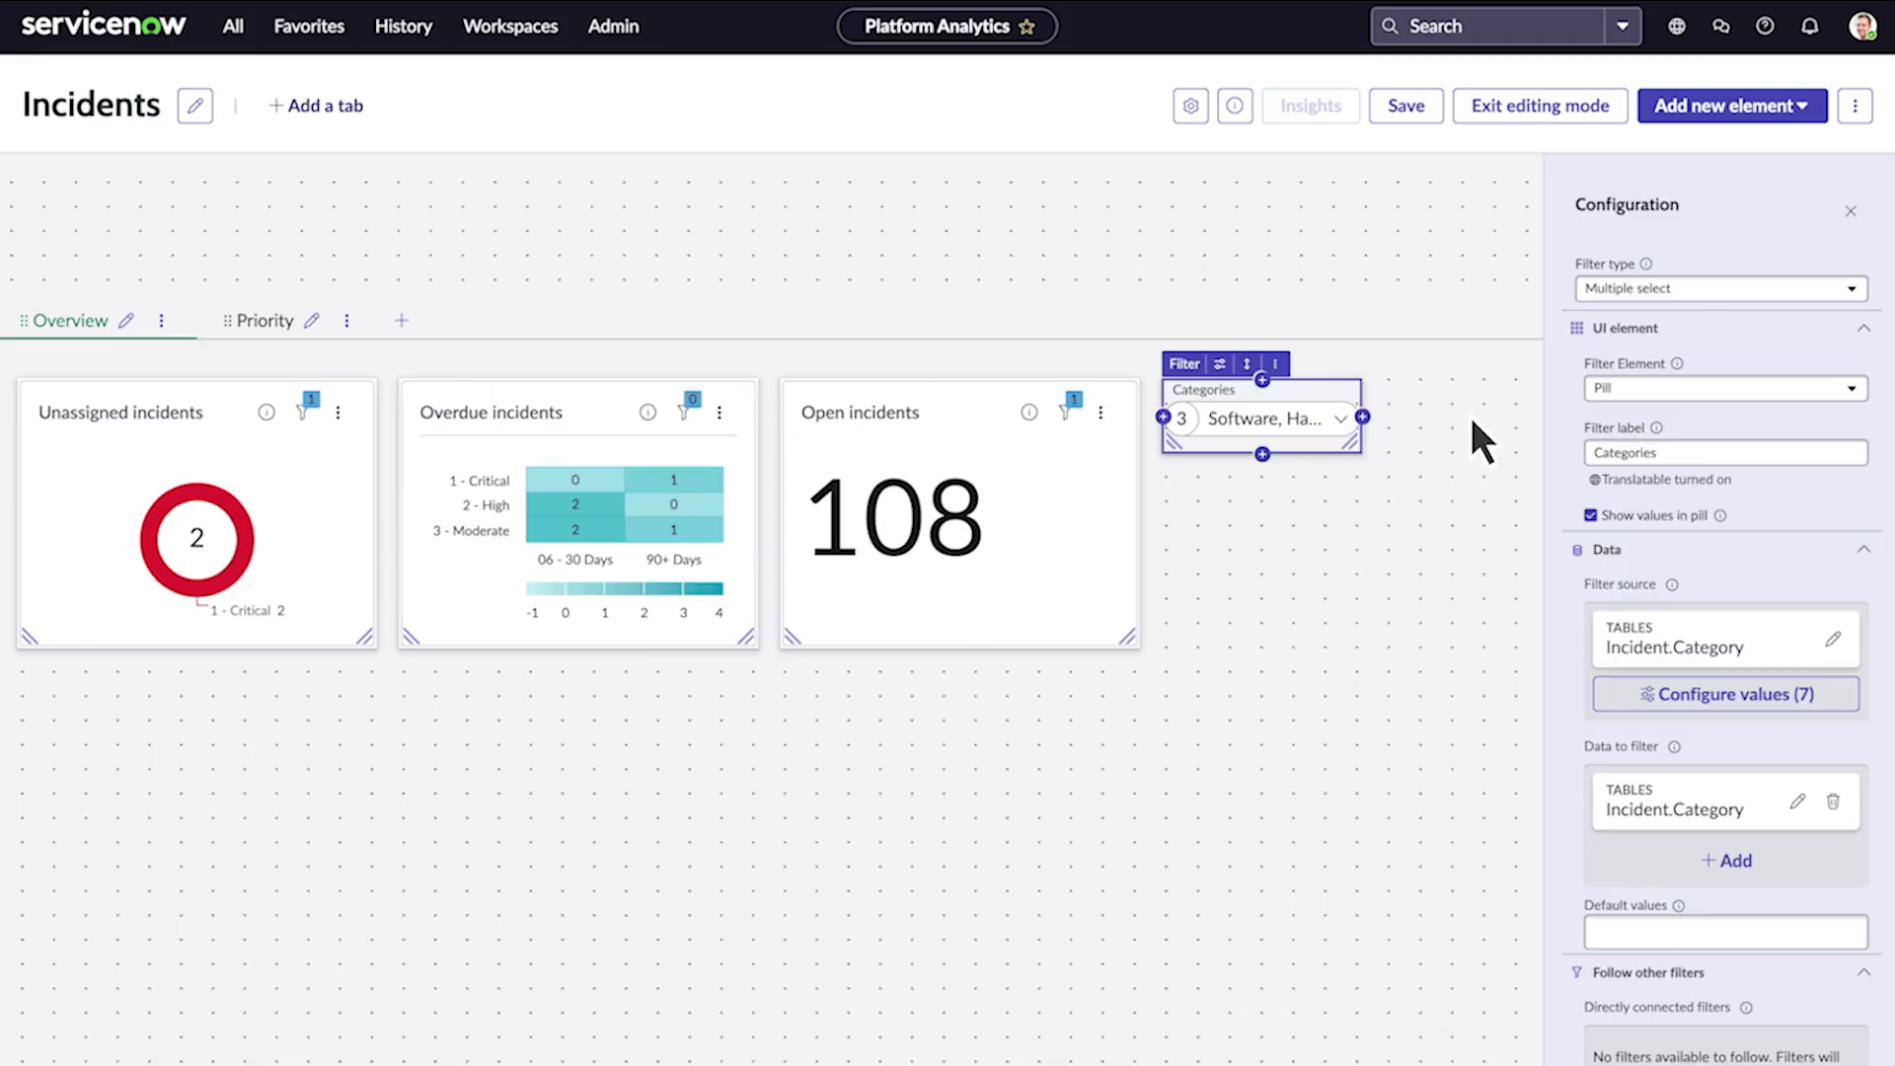
left_click_drag(1270, 412, 168, 221)
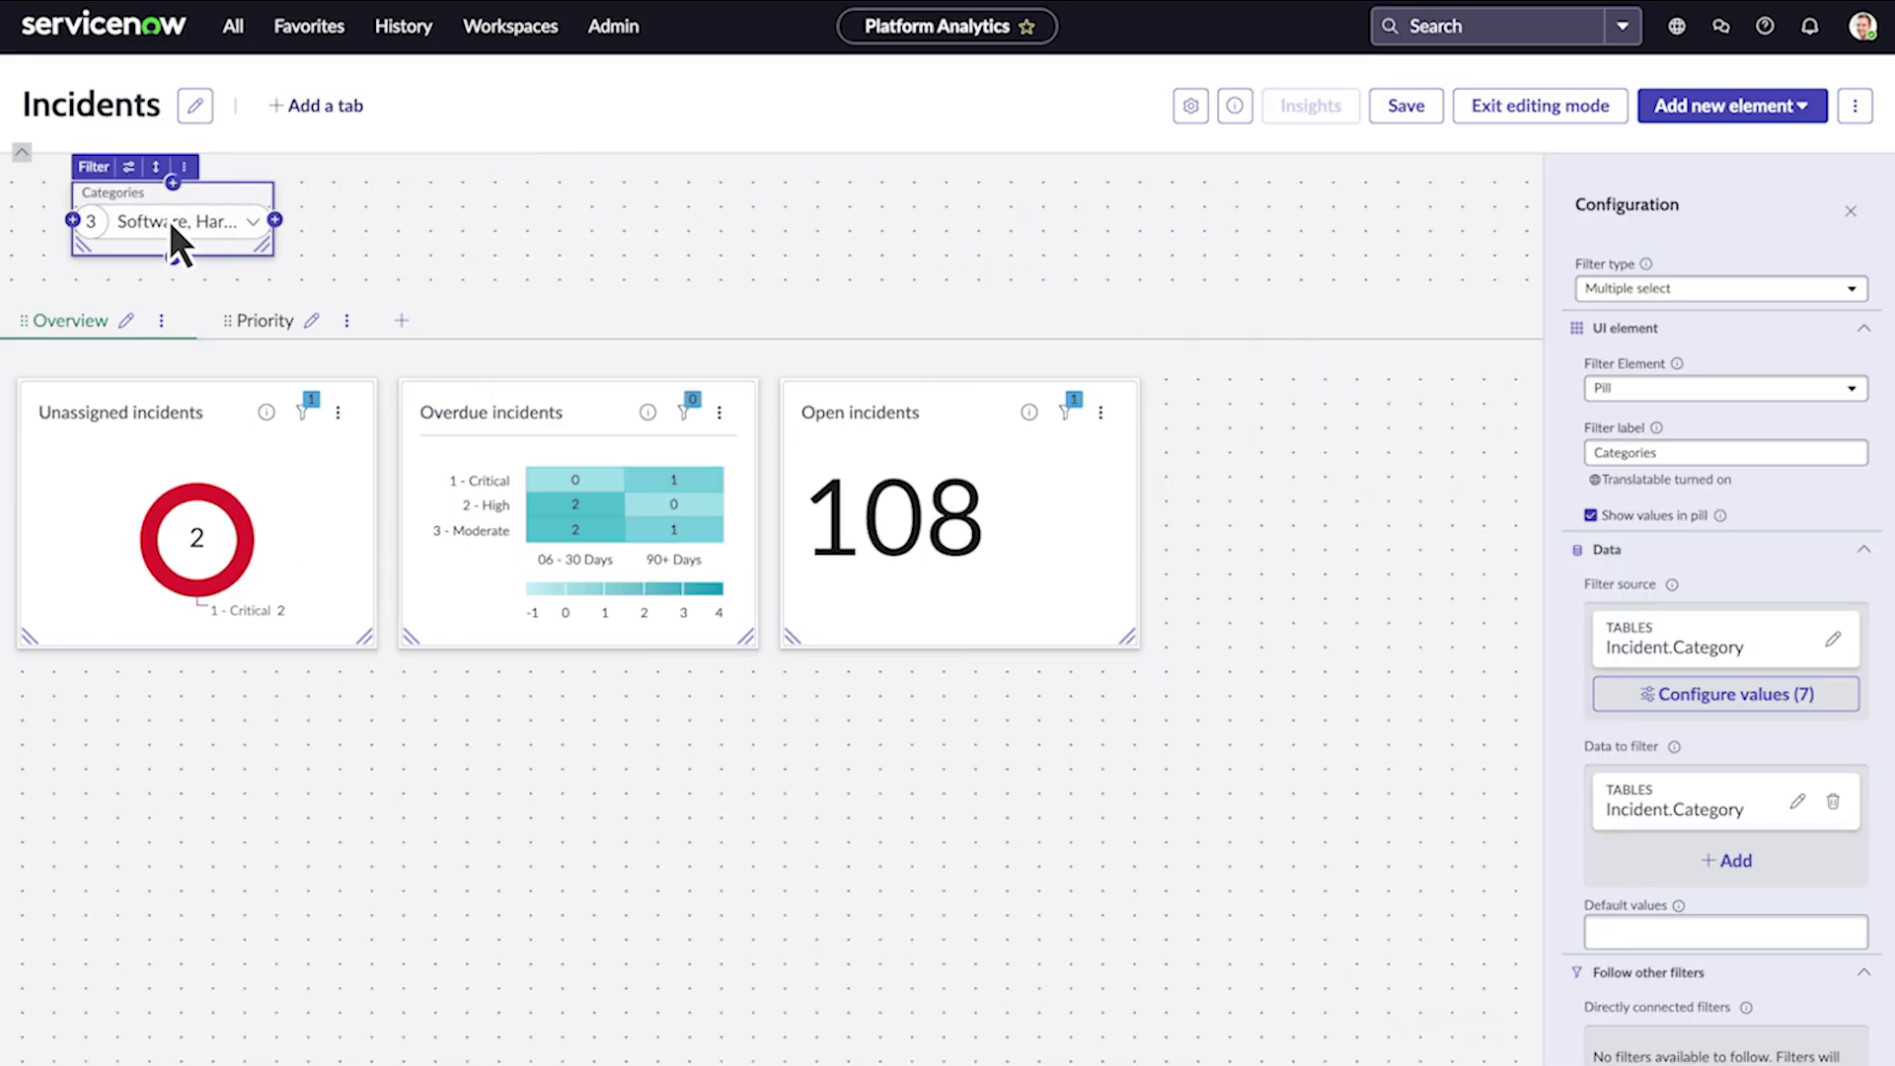
left_click(1402, 111)
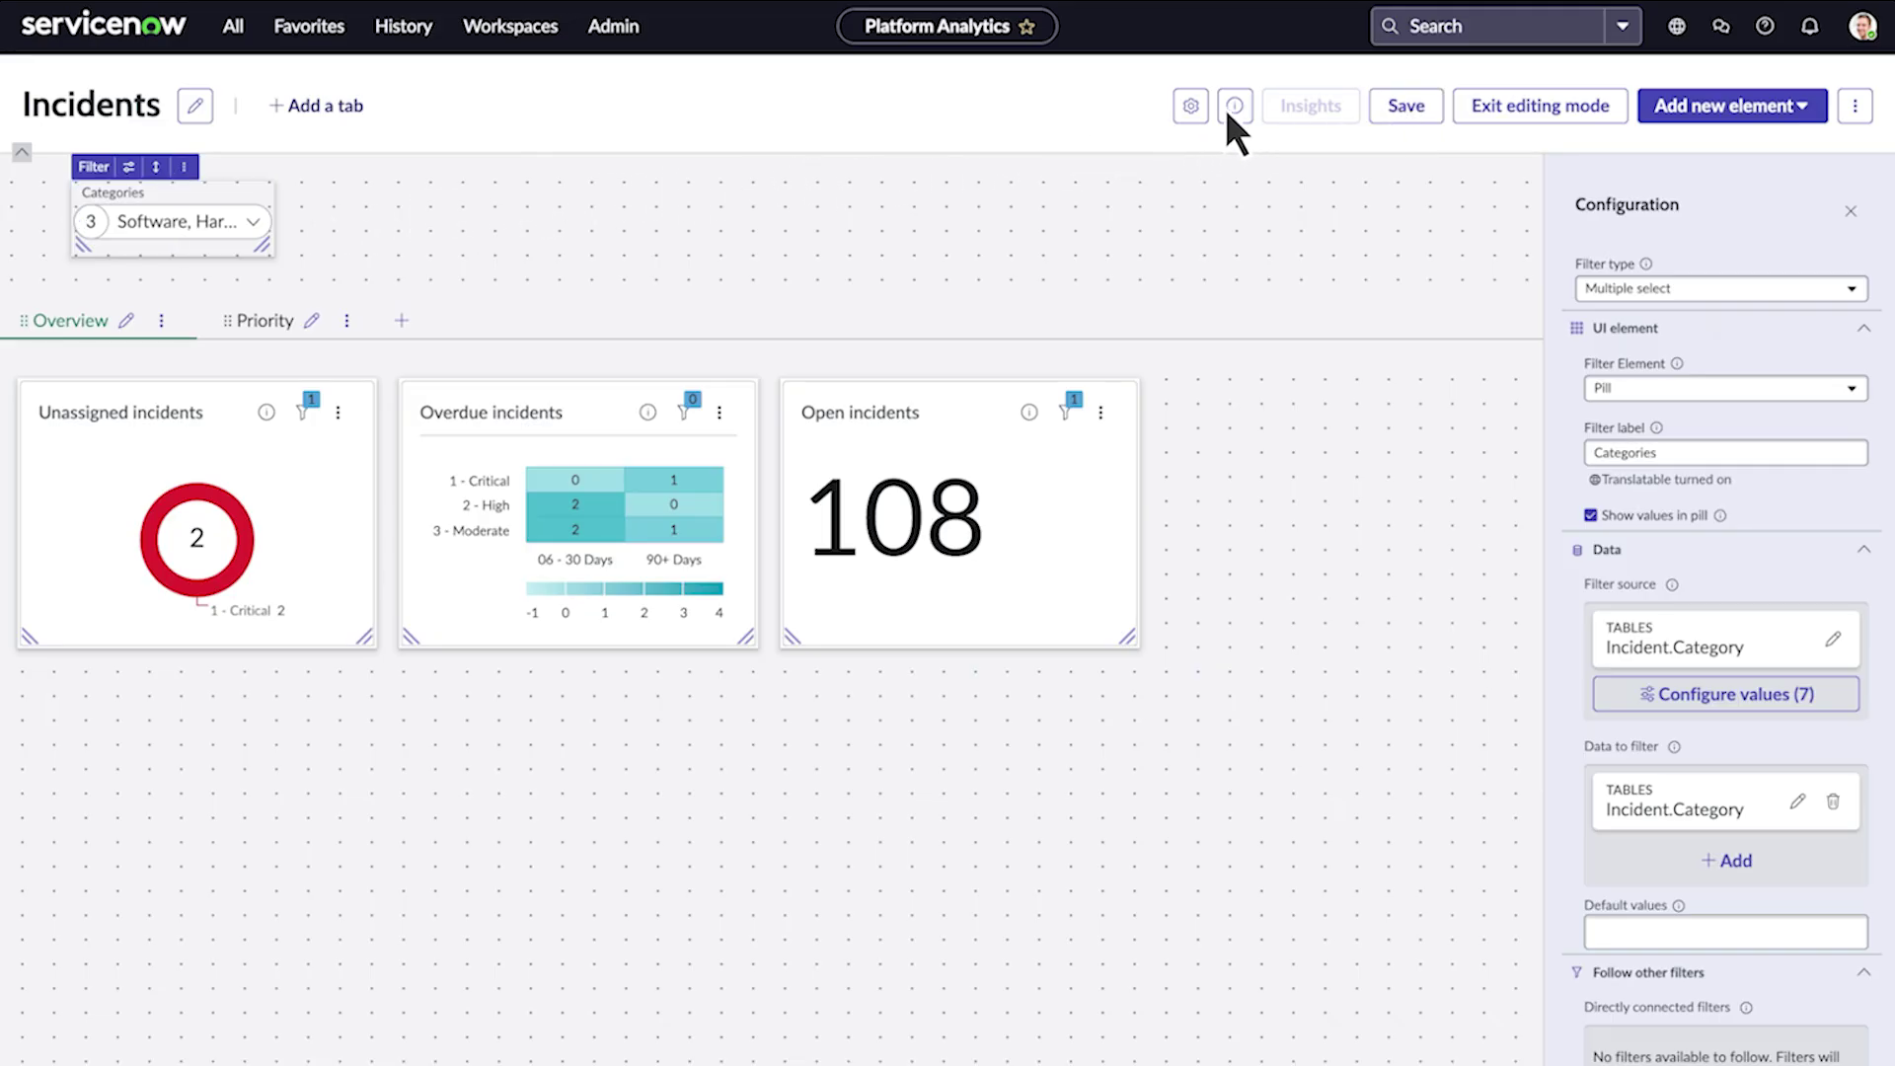
left_click(1195, 109)
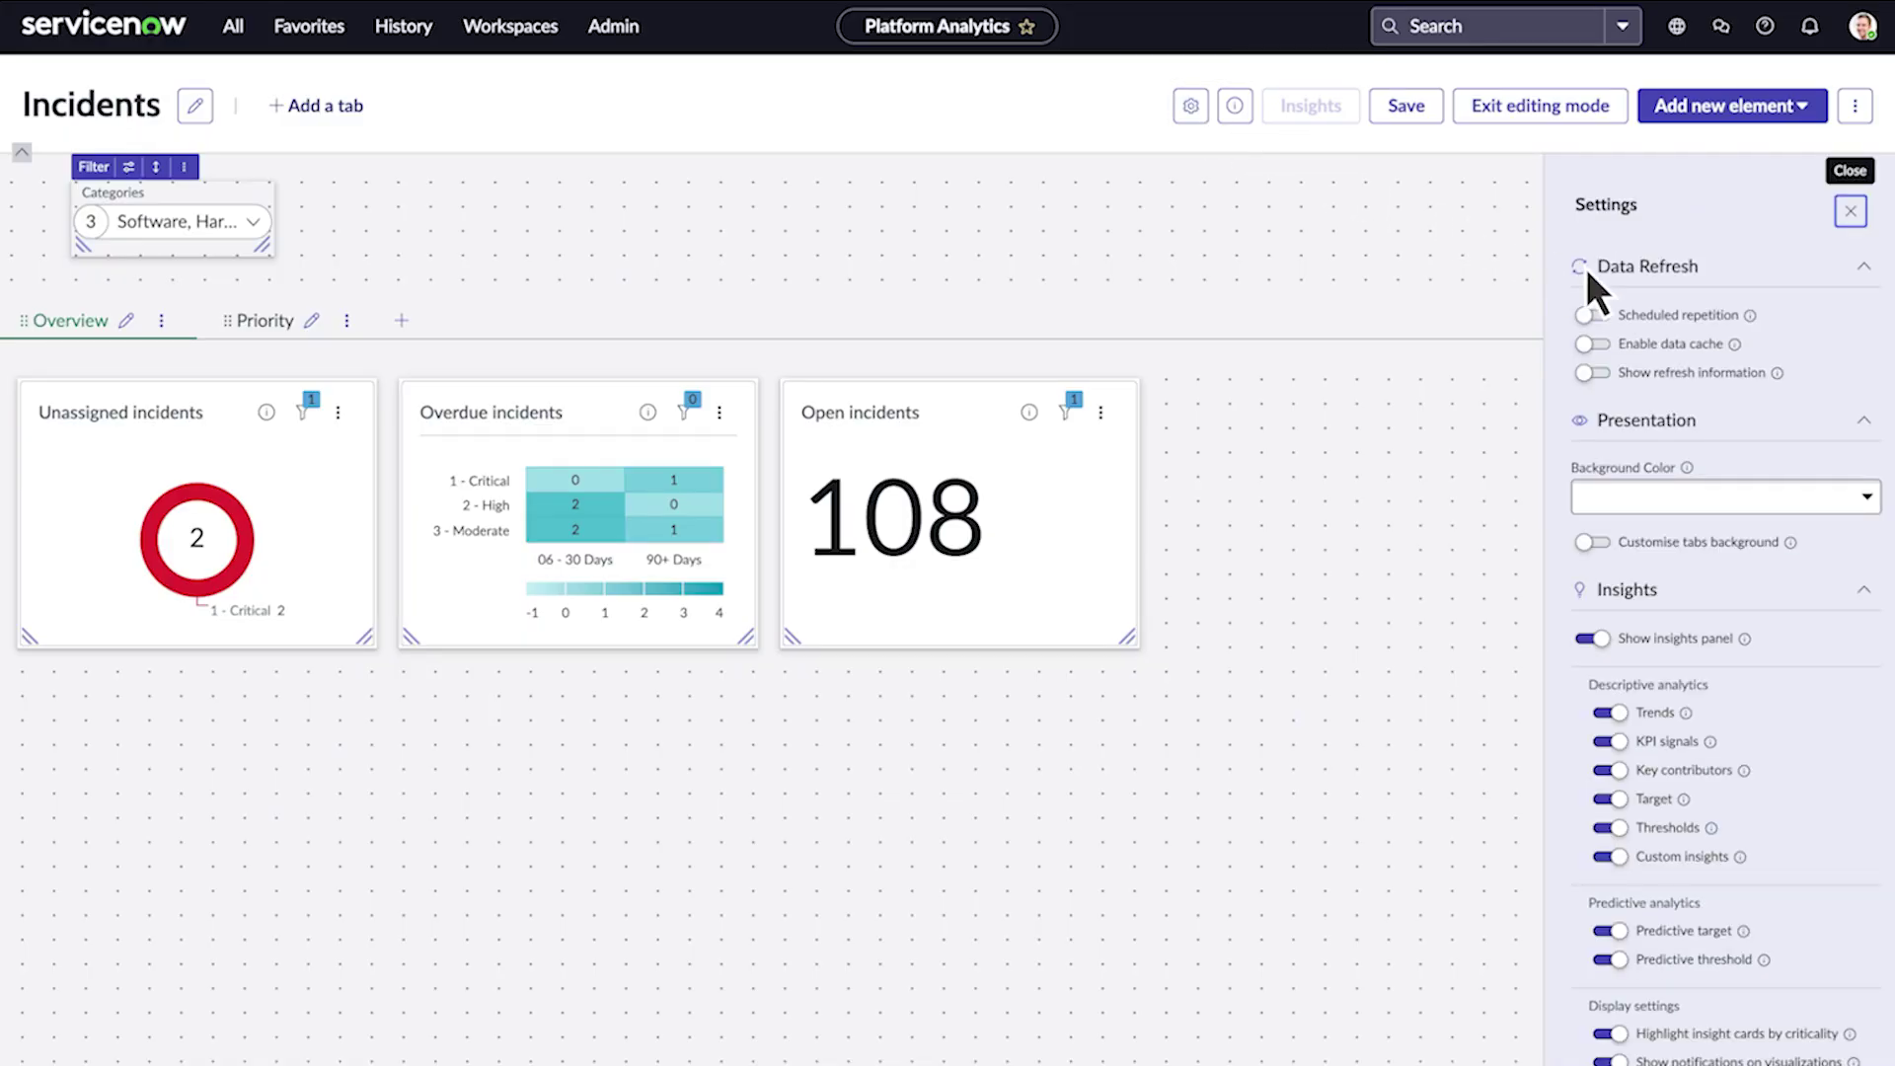
Check the Background Color options, cancel without changing them, and view the Incidents dashboard details
left_click(1589, 508)
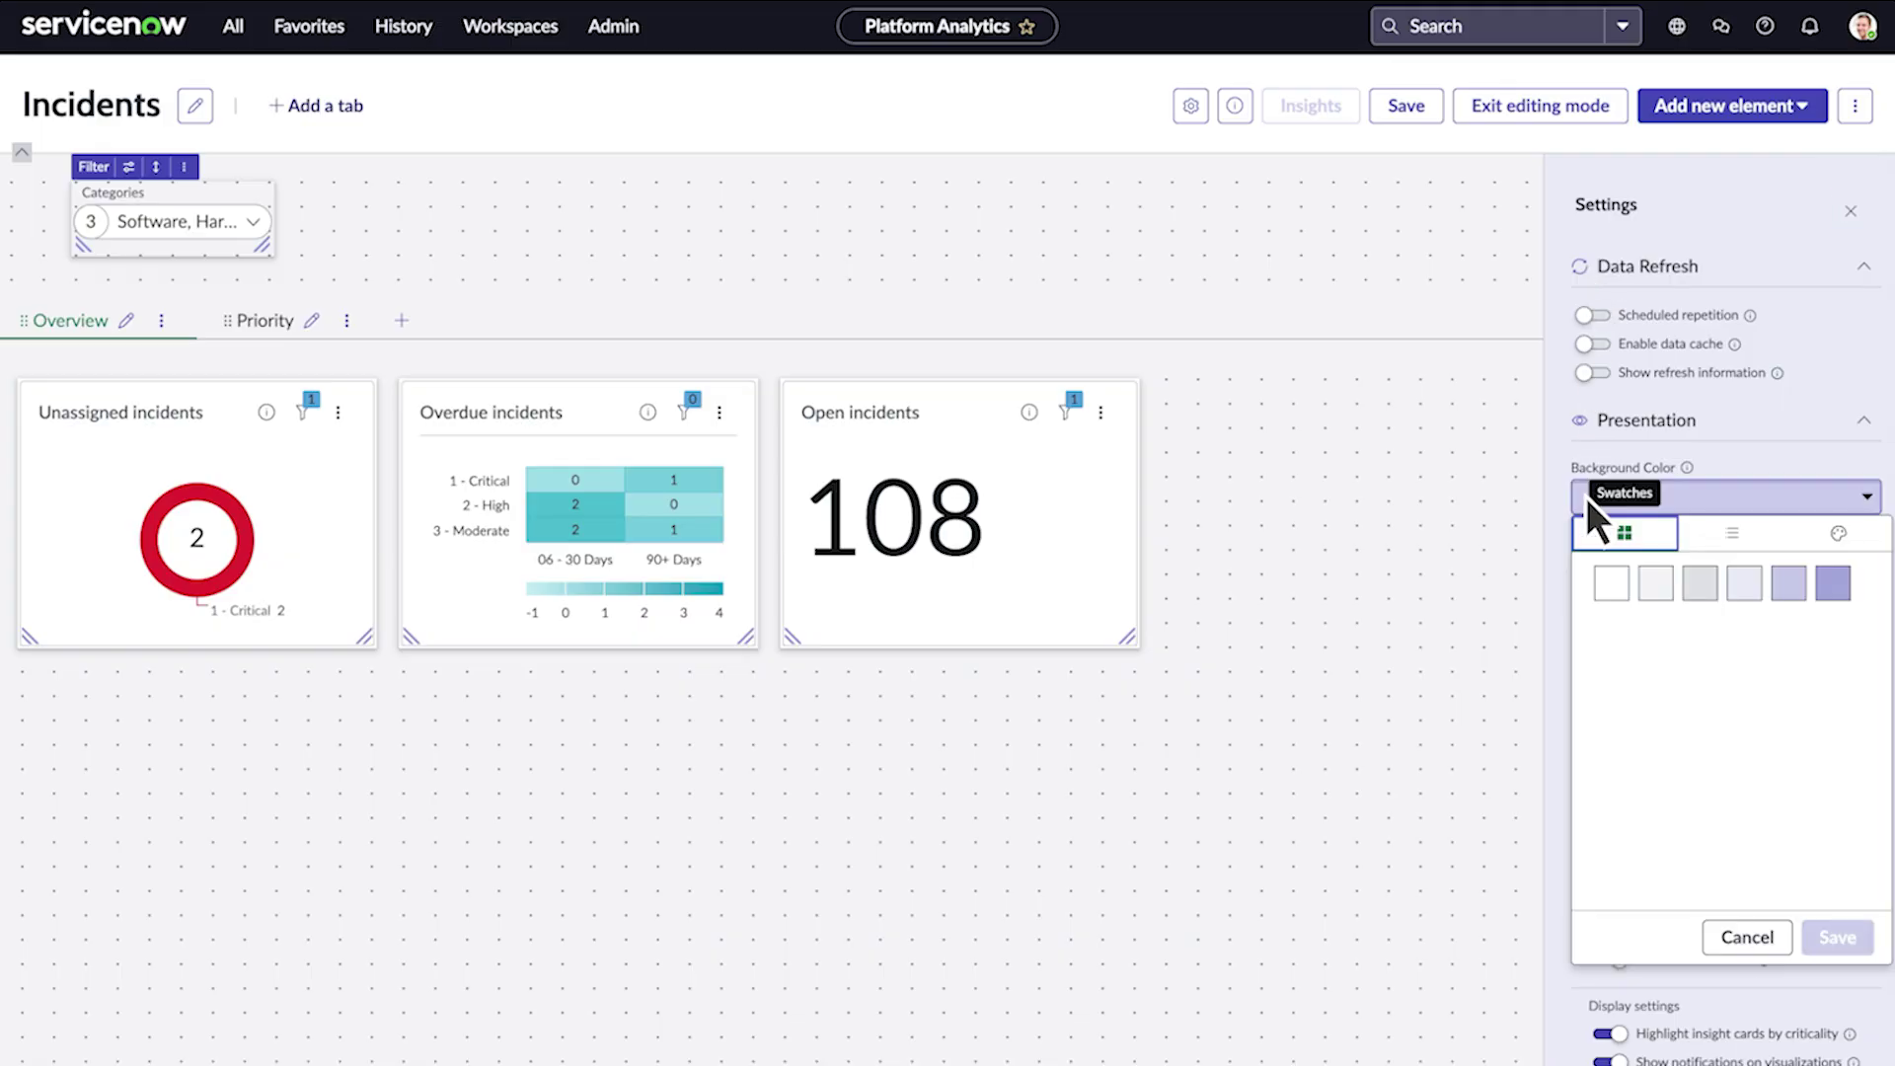
left_click(1743, 939)
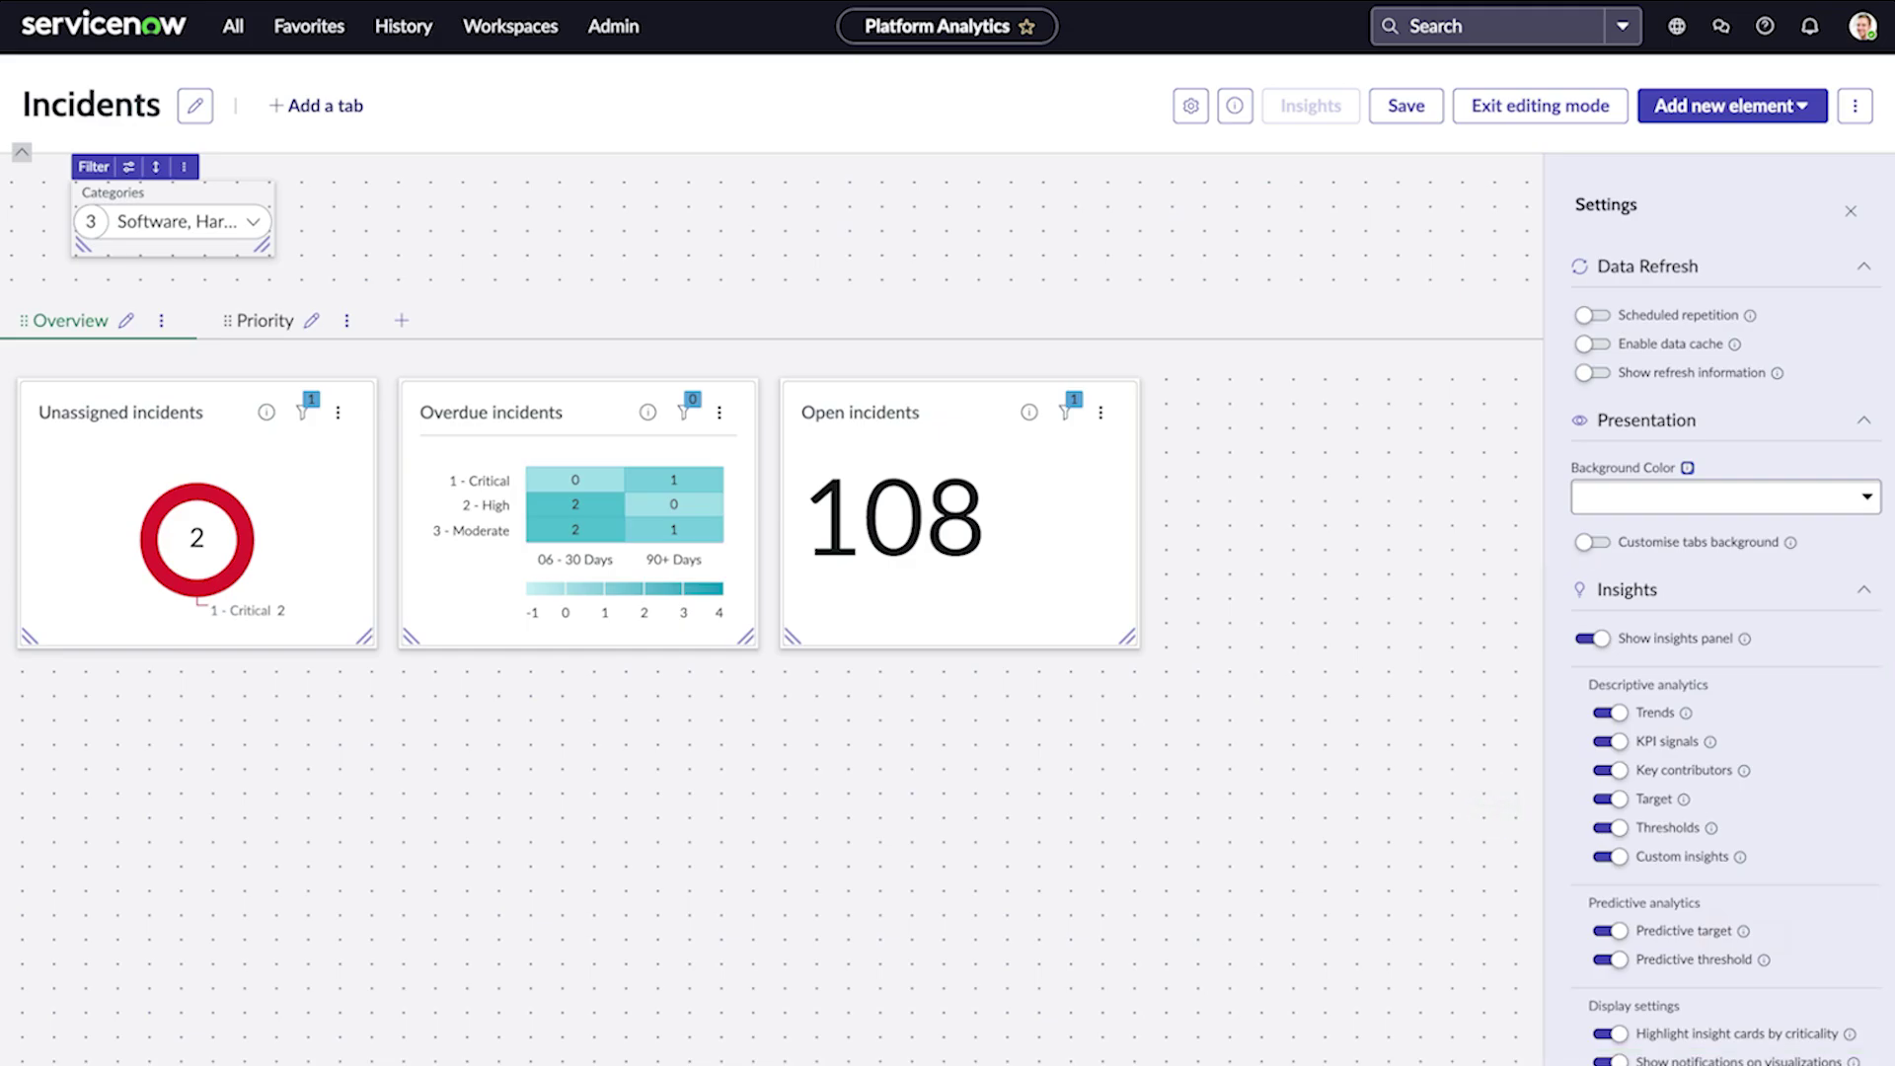
left_click(1236, 103)
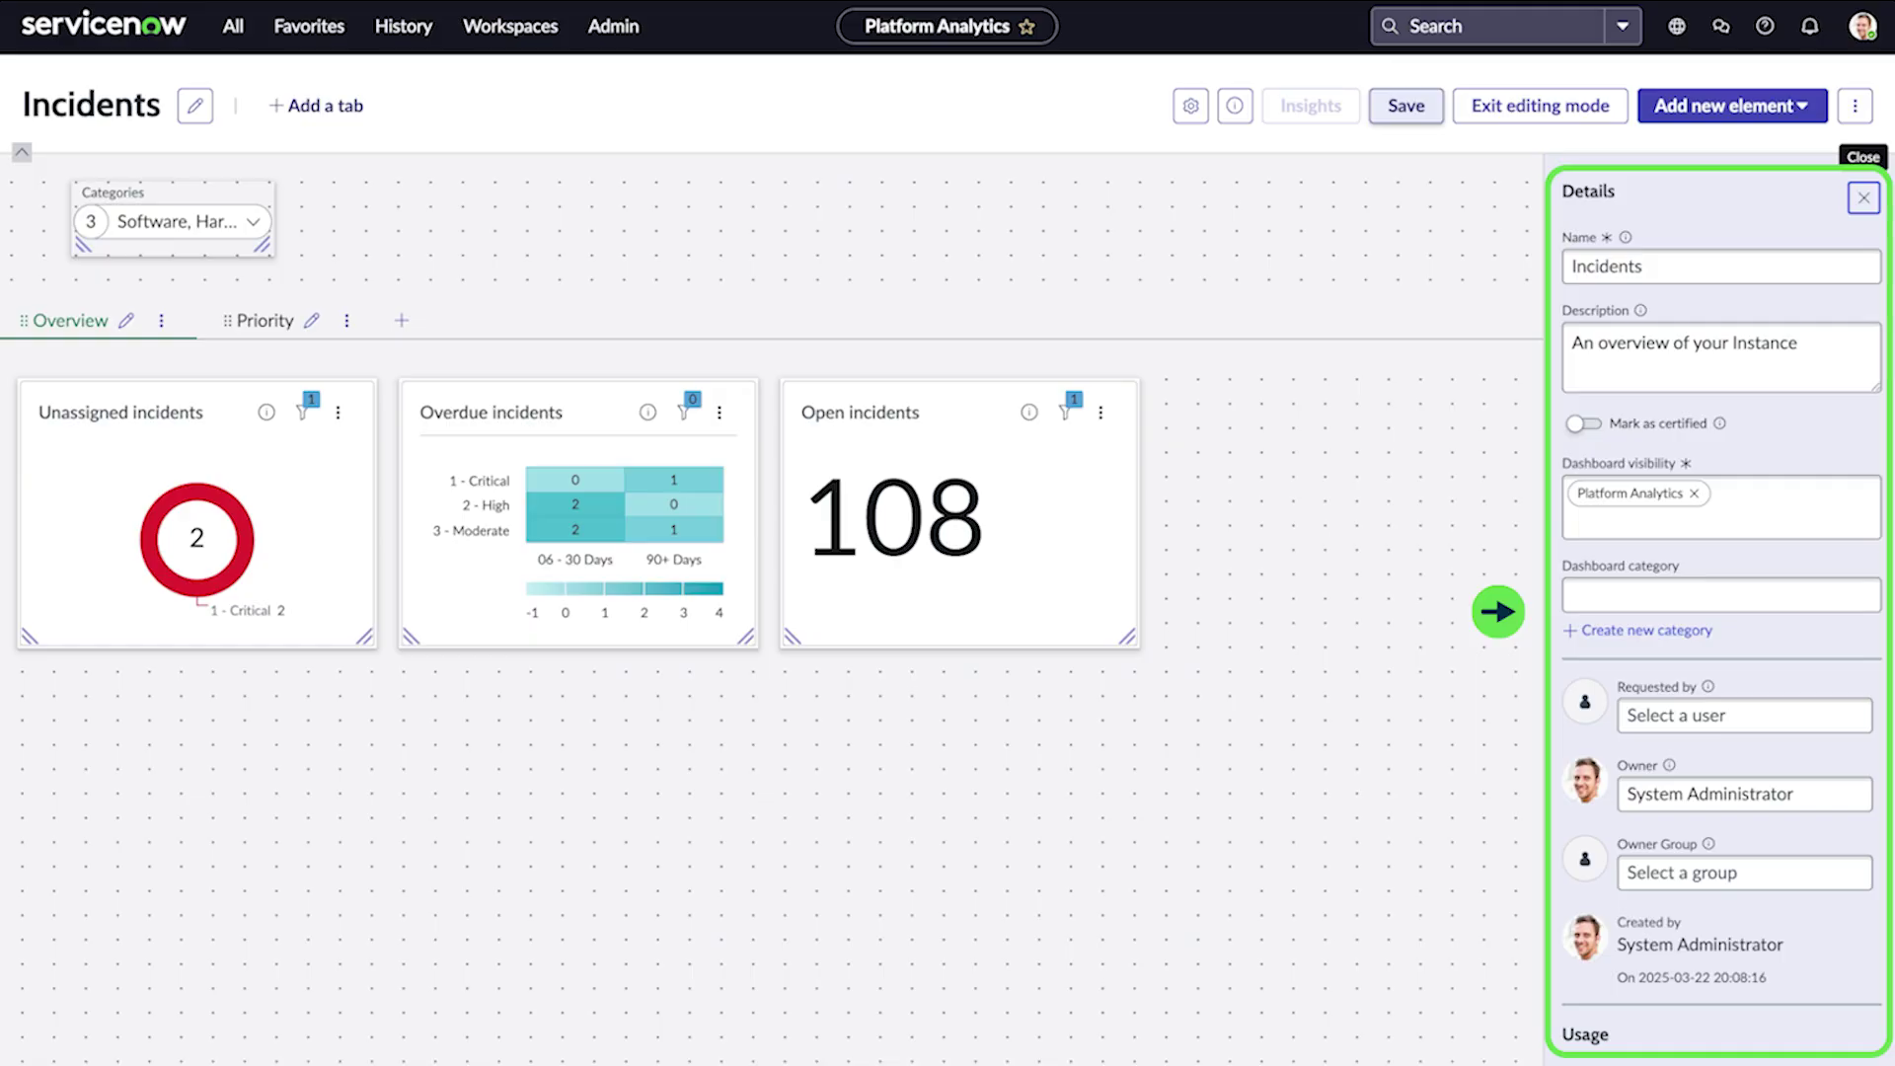
Set the dashboard category to Incident Management, save, and exit editing mode
left_click(1397, 107)
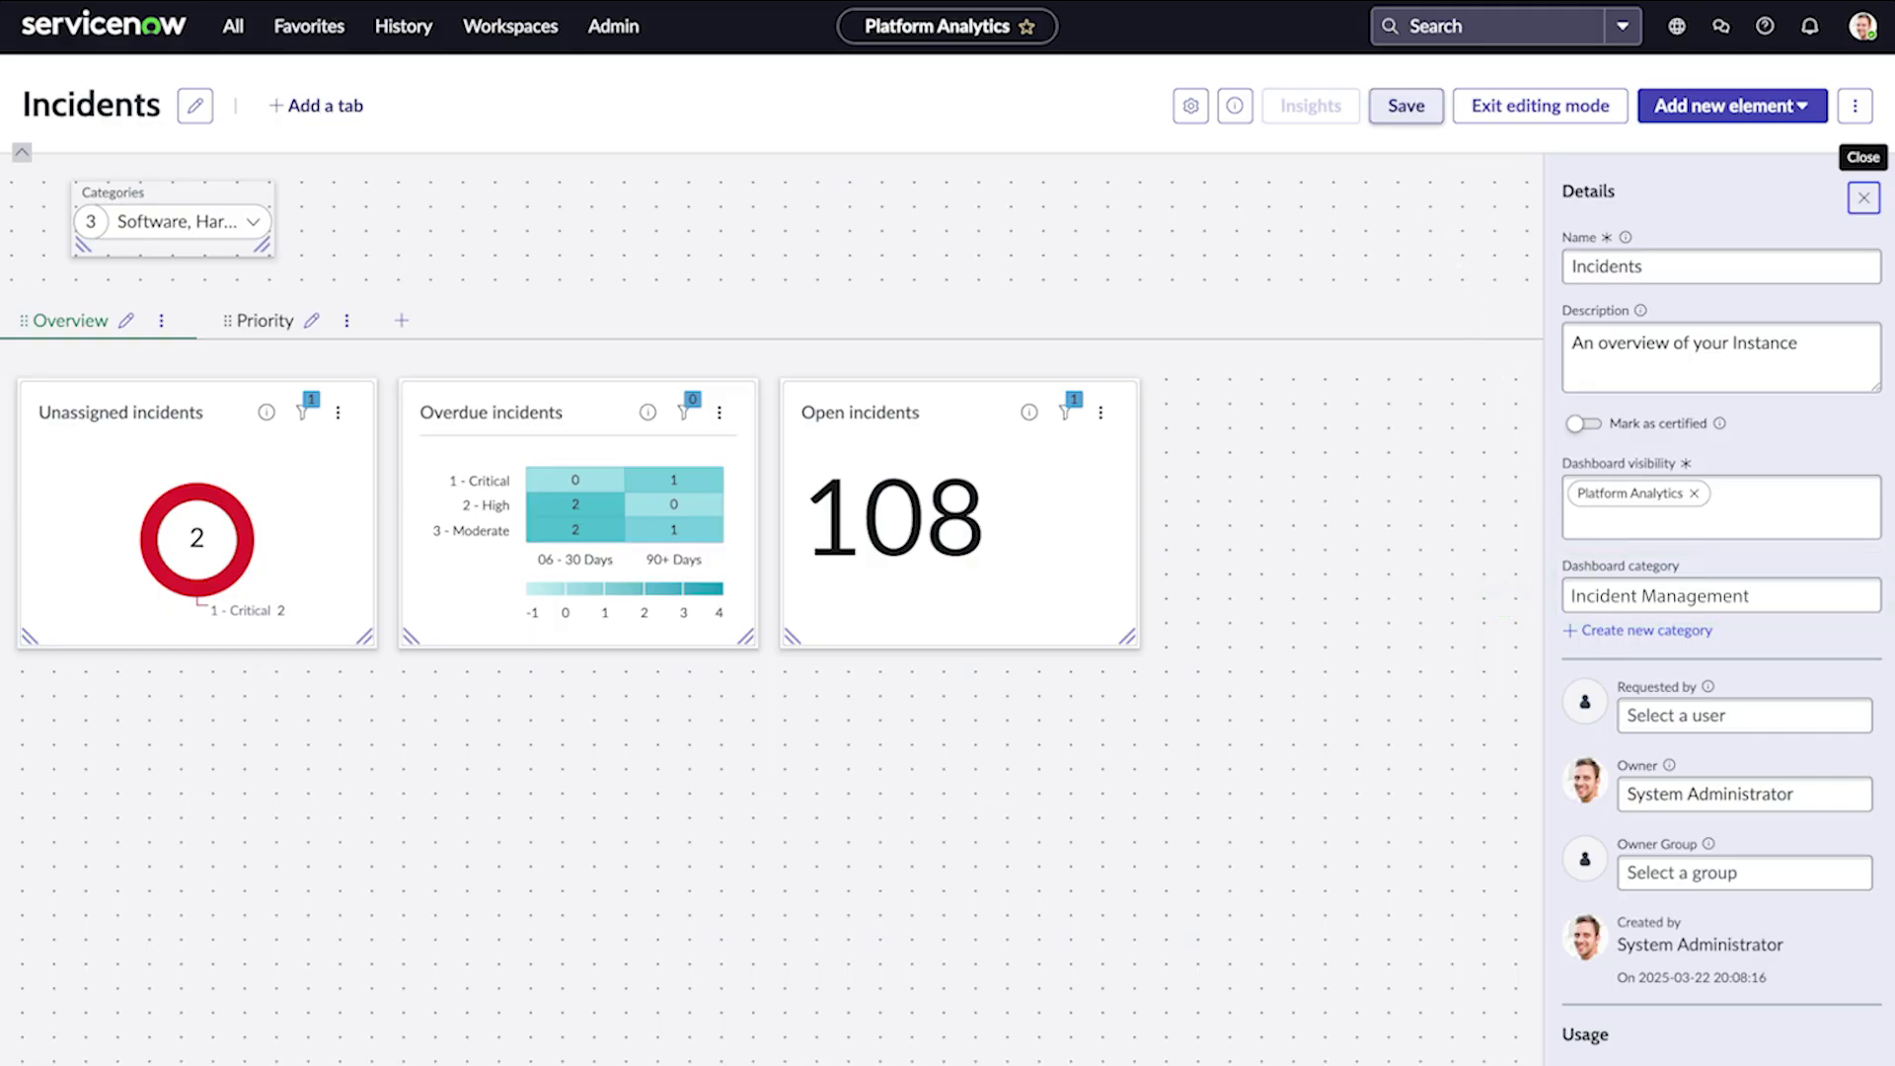
left_click(1407, 105)
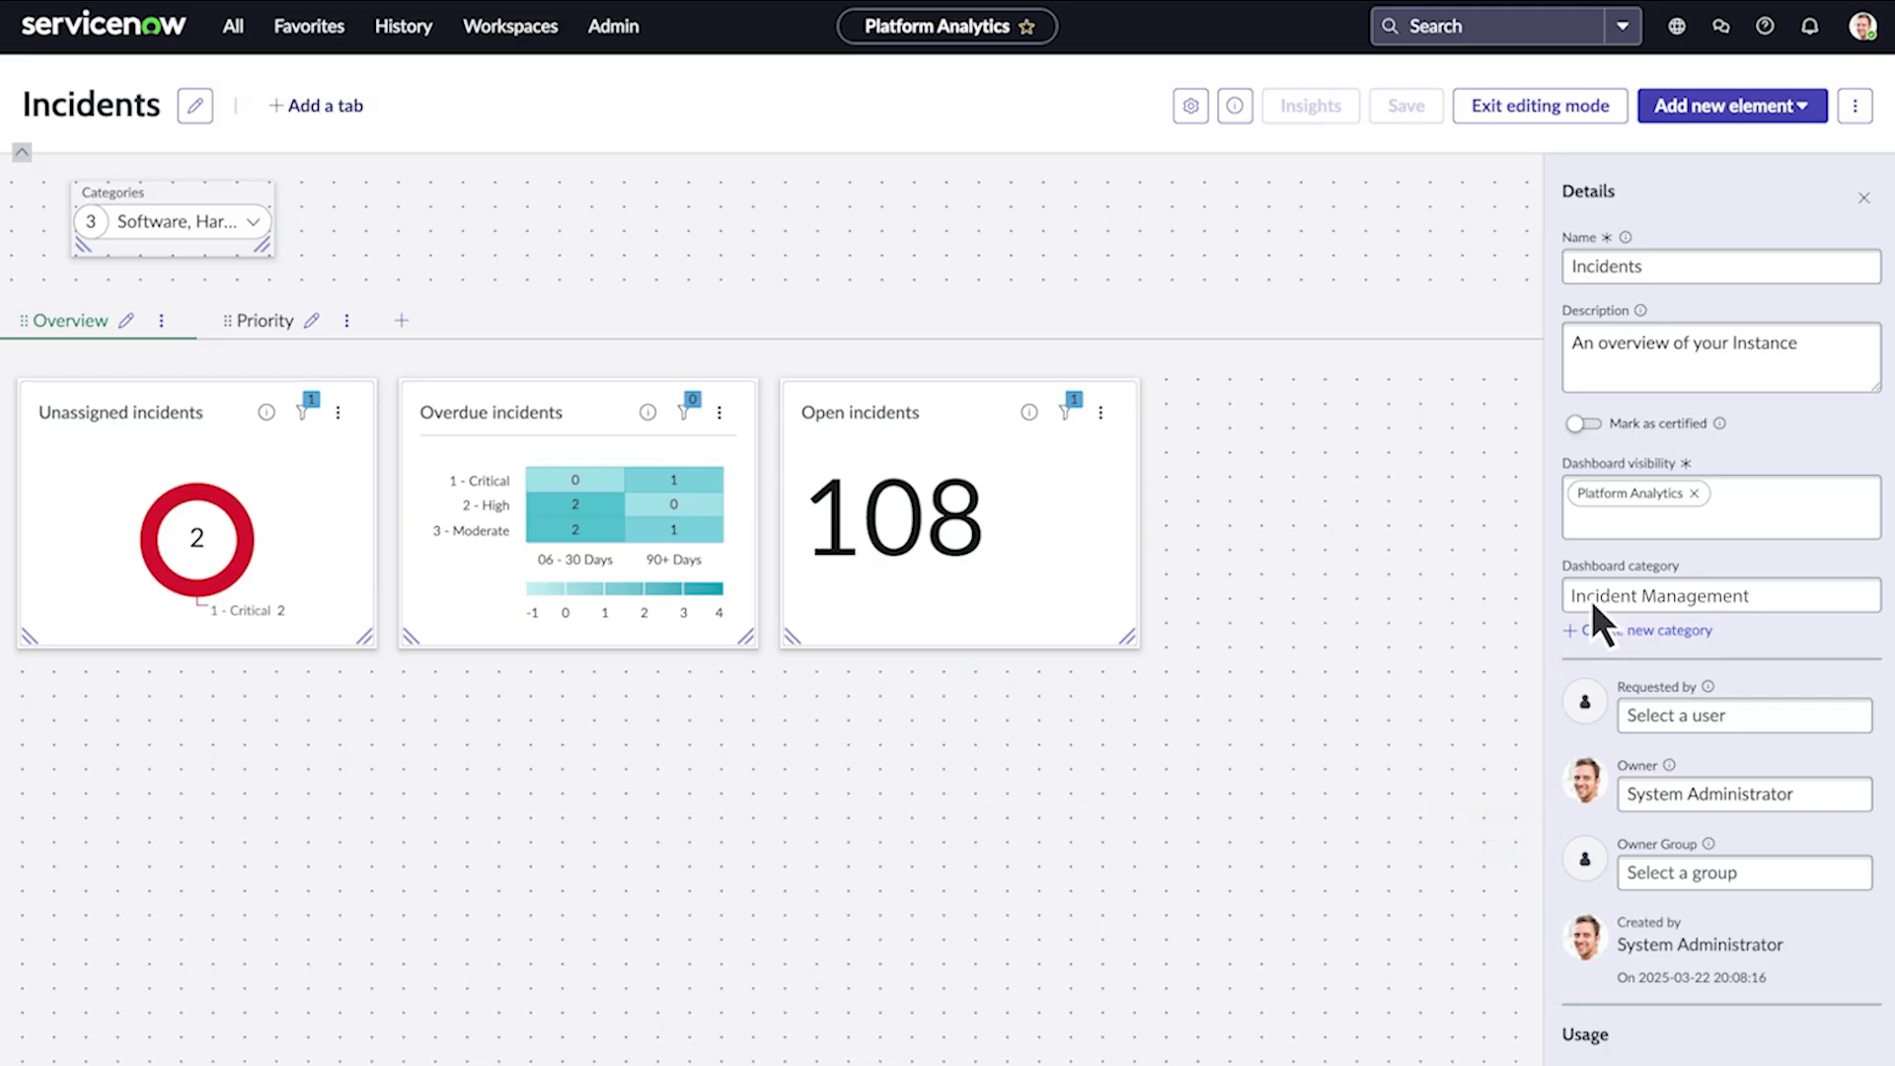
left_click(1527, 106)
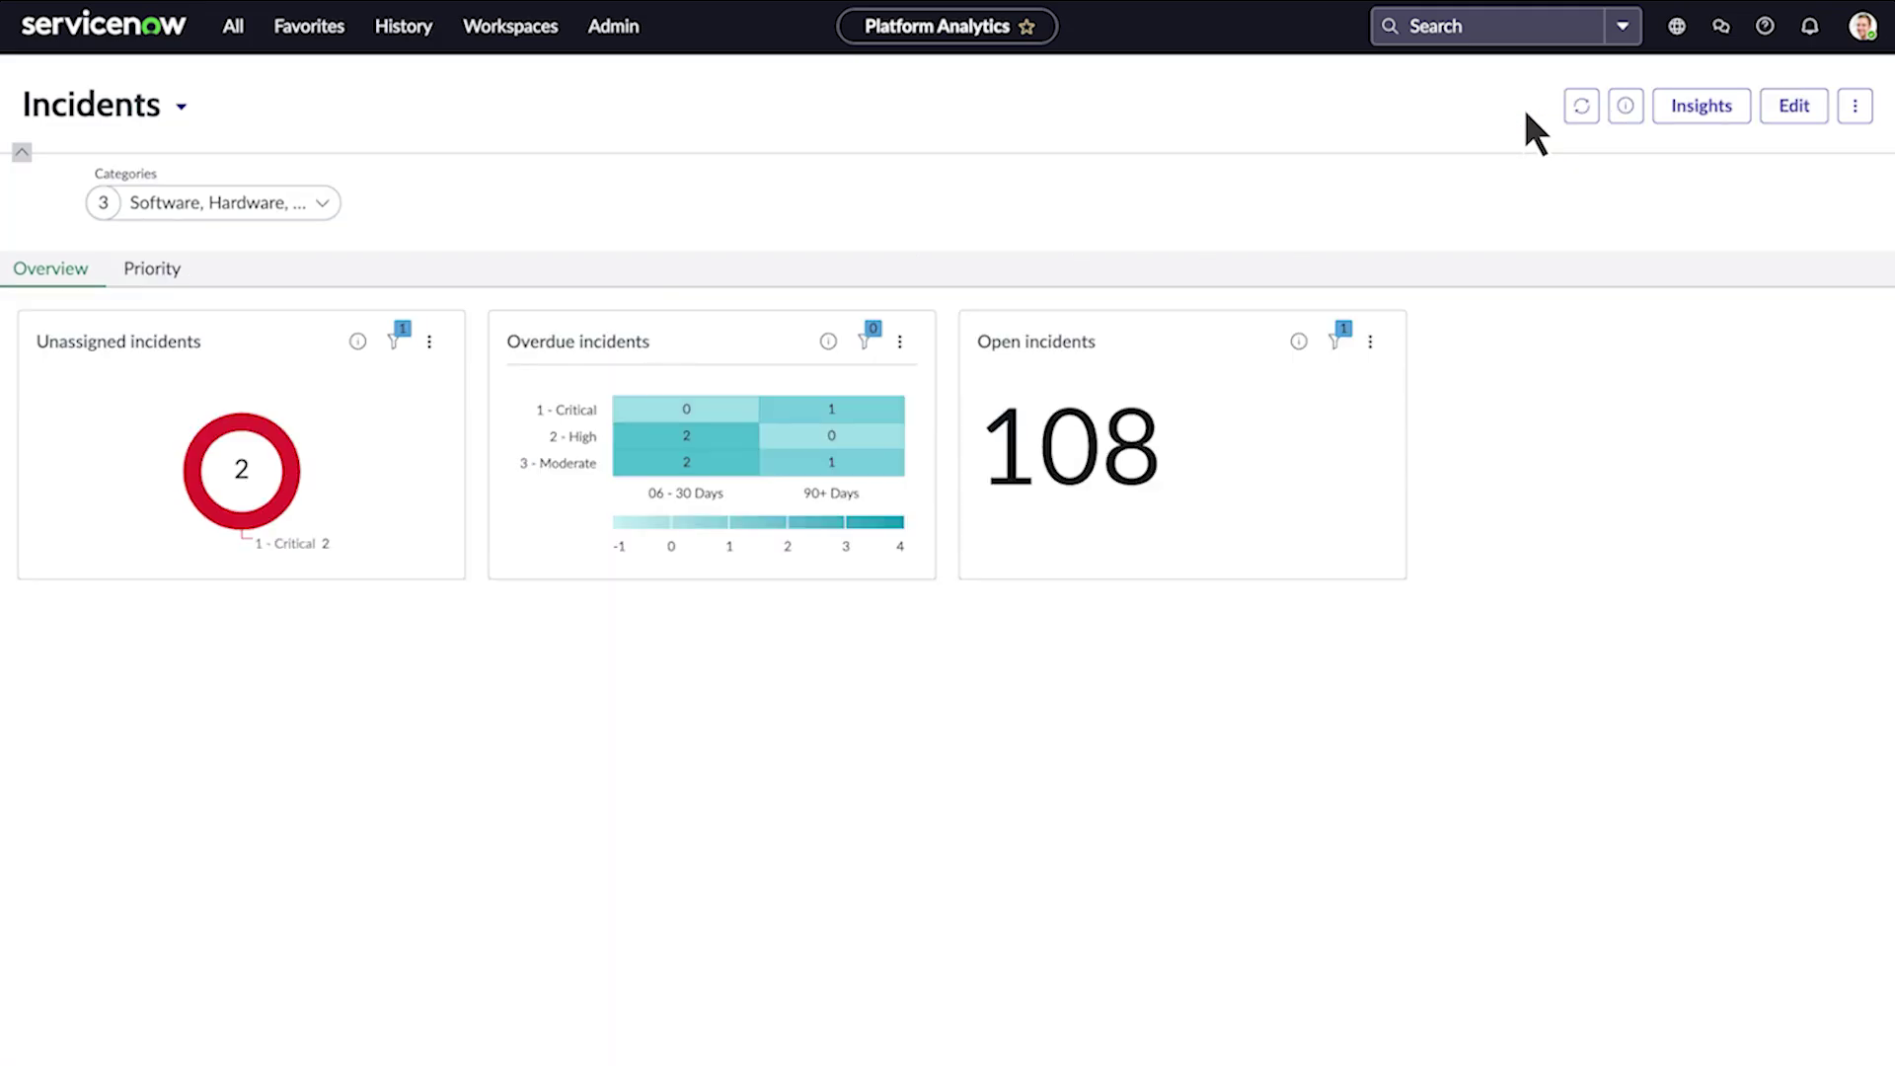
Share the dashboard with Can edit for the first listed user, leaving ITIL User on Can view
left_click(1855, 106)
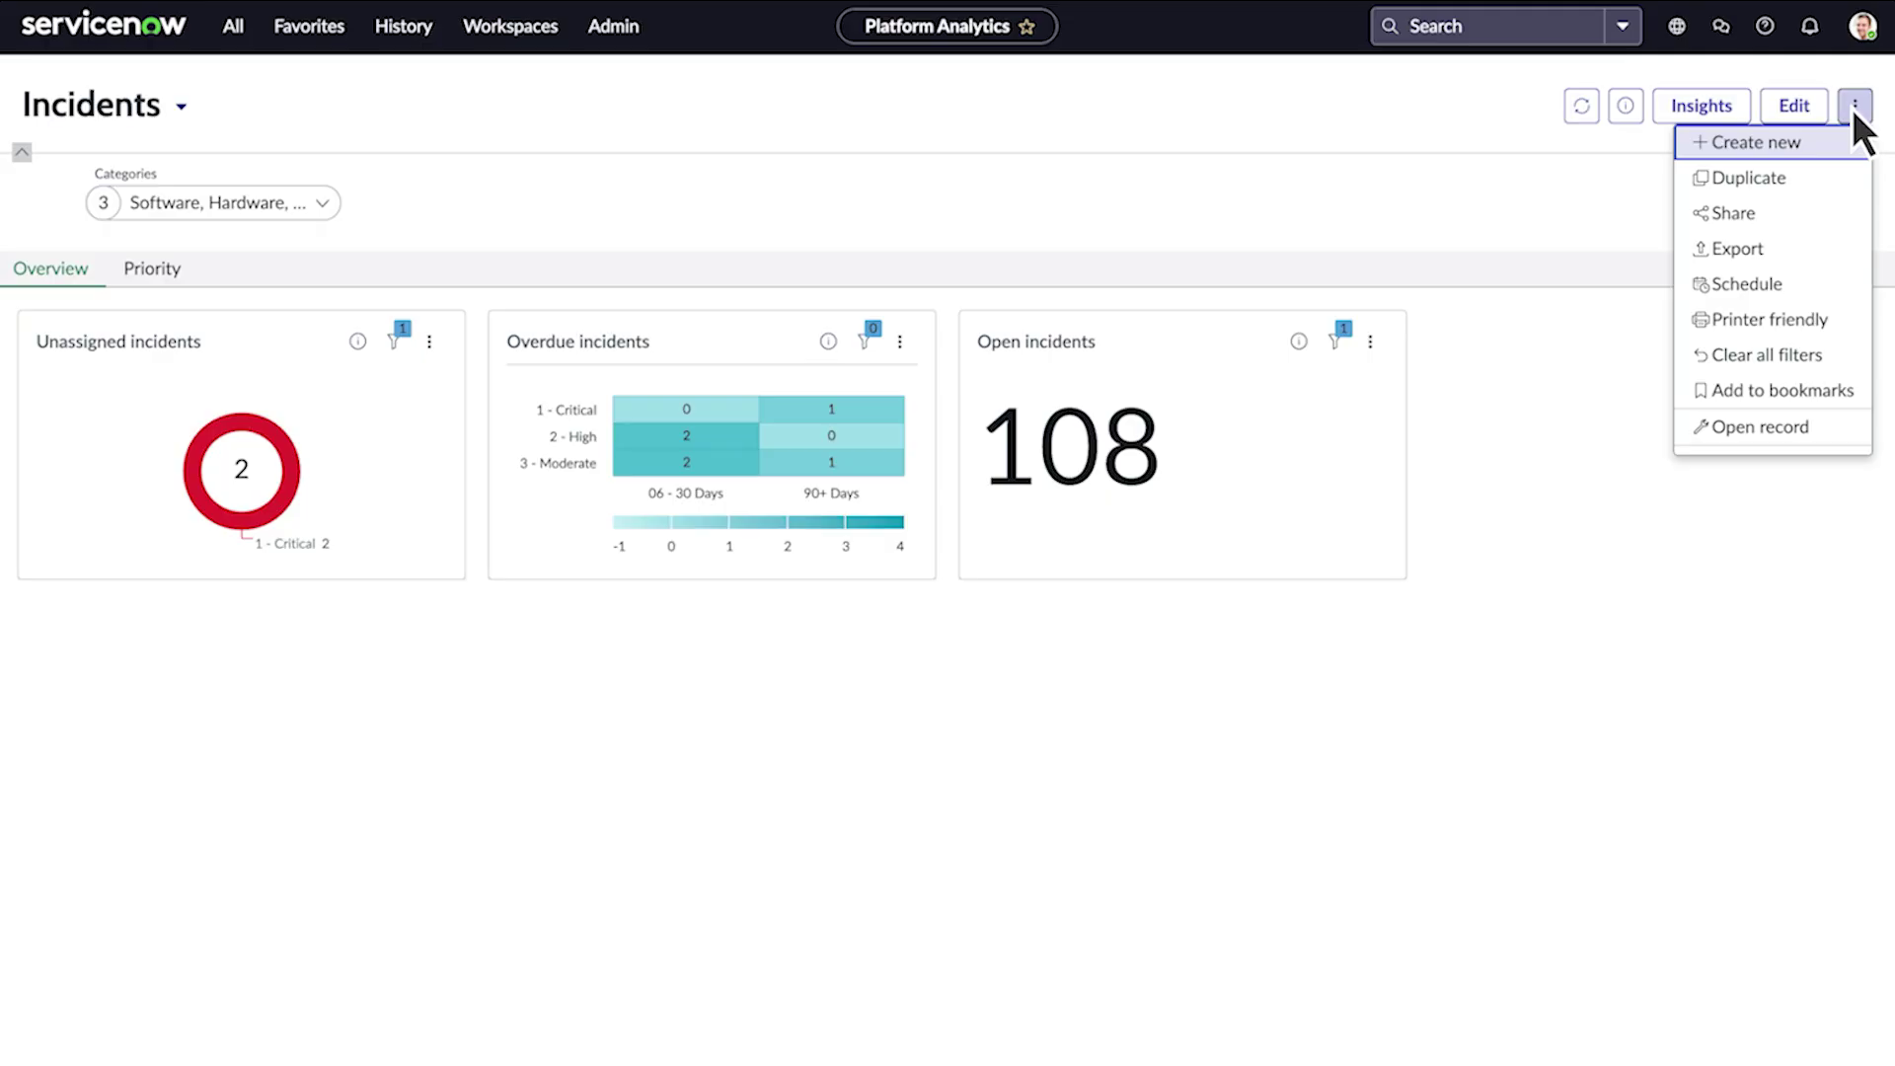
left_click(1733, 213)
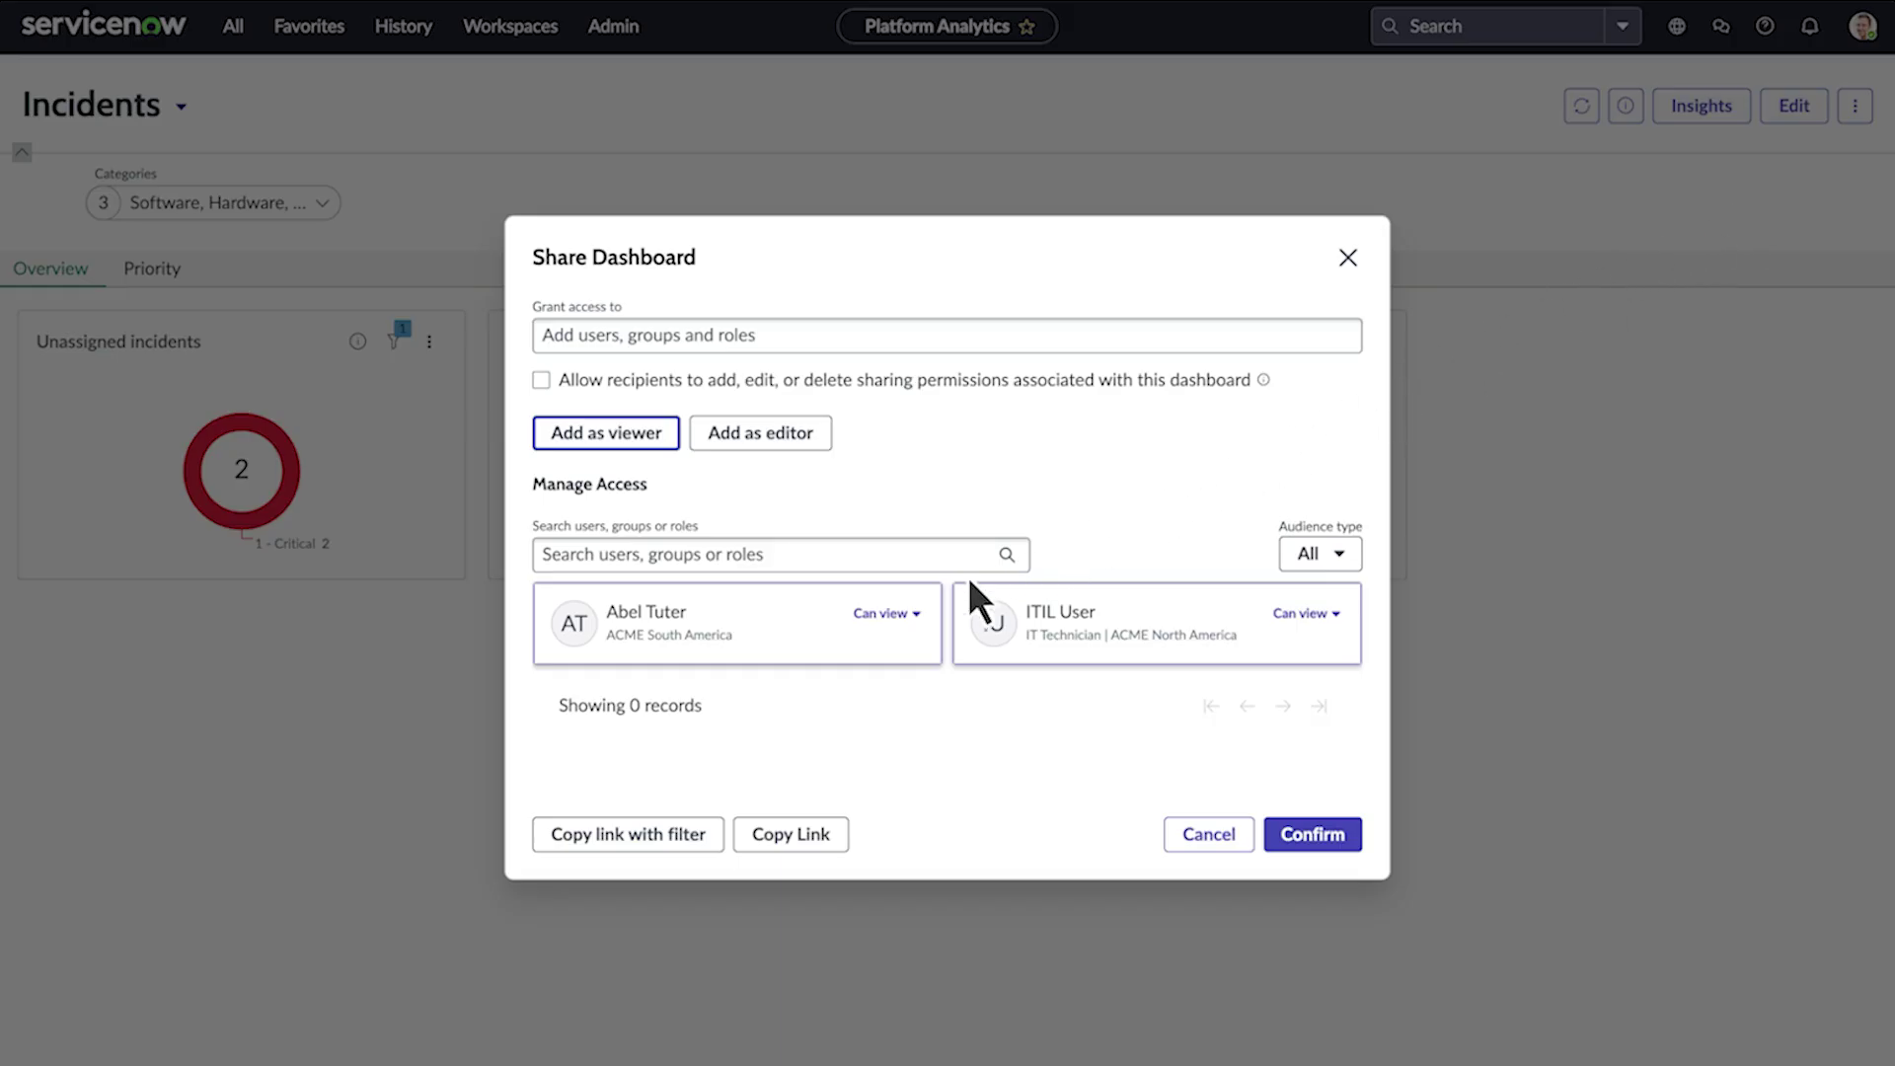
left_click(885, 614)
left_click(894, 643)
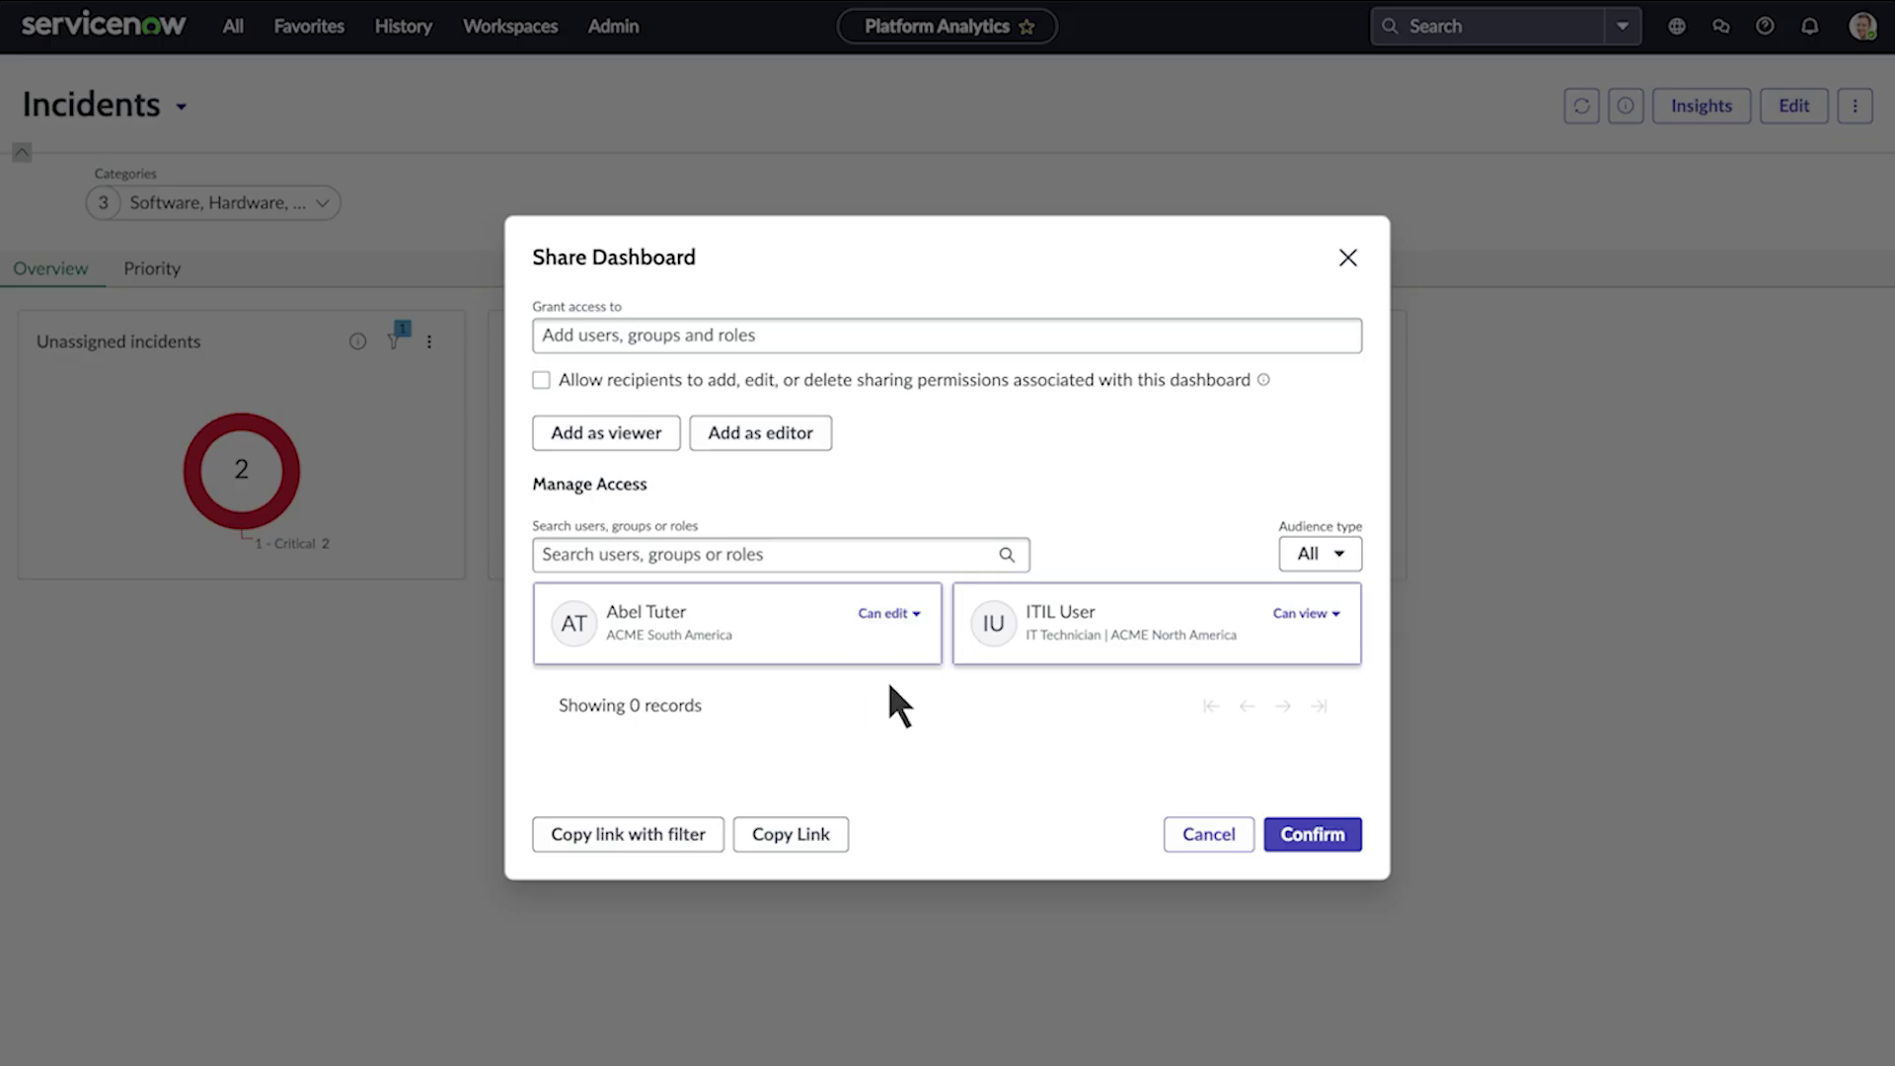
left_click(1312, 835)
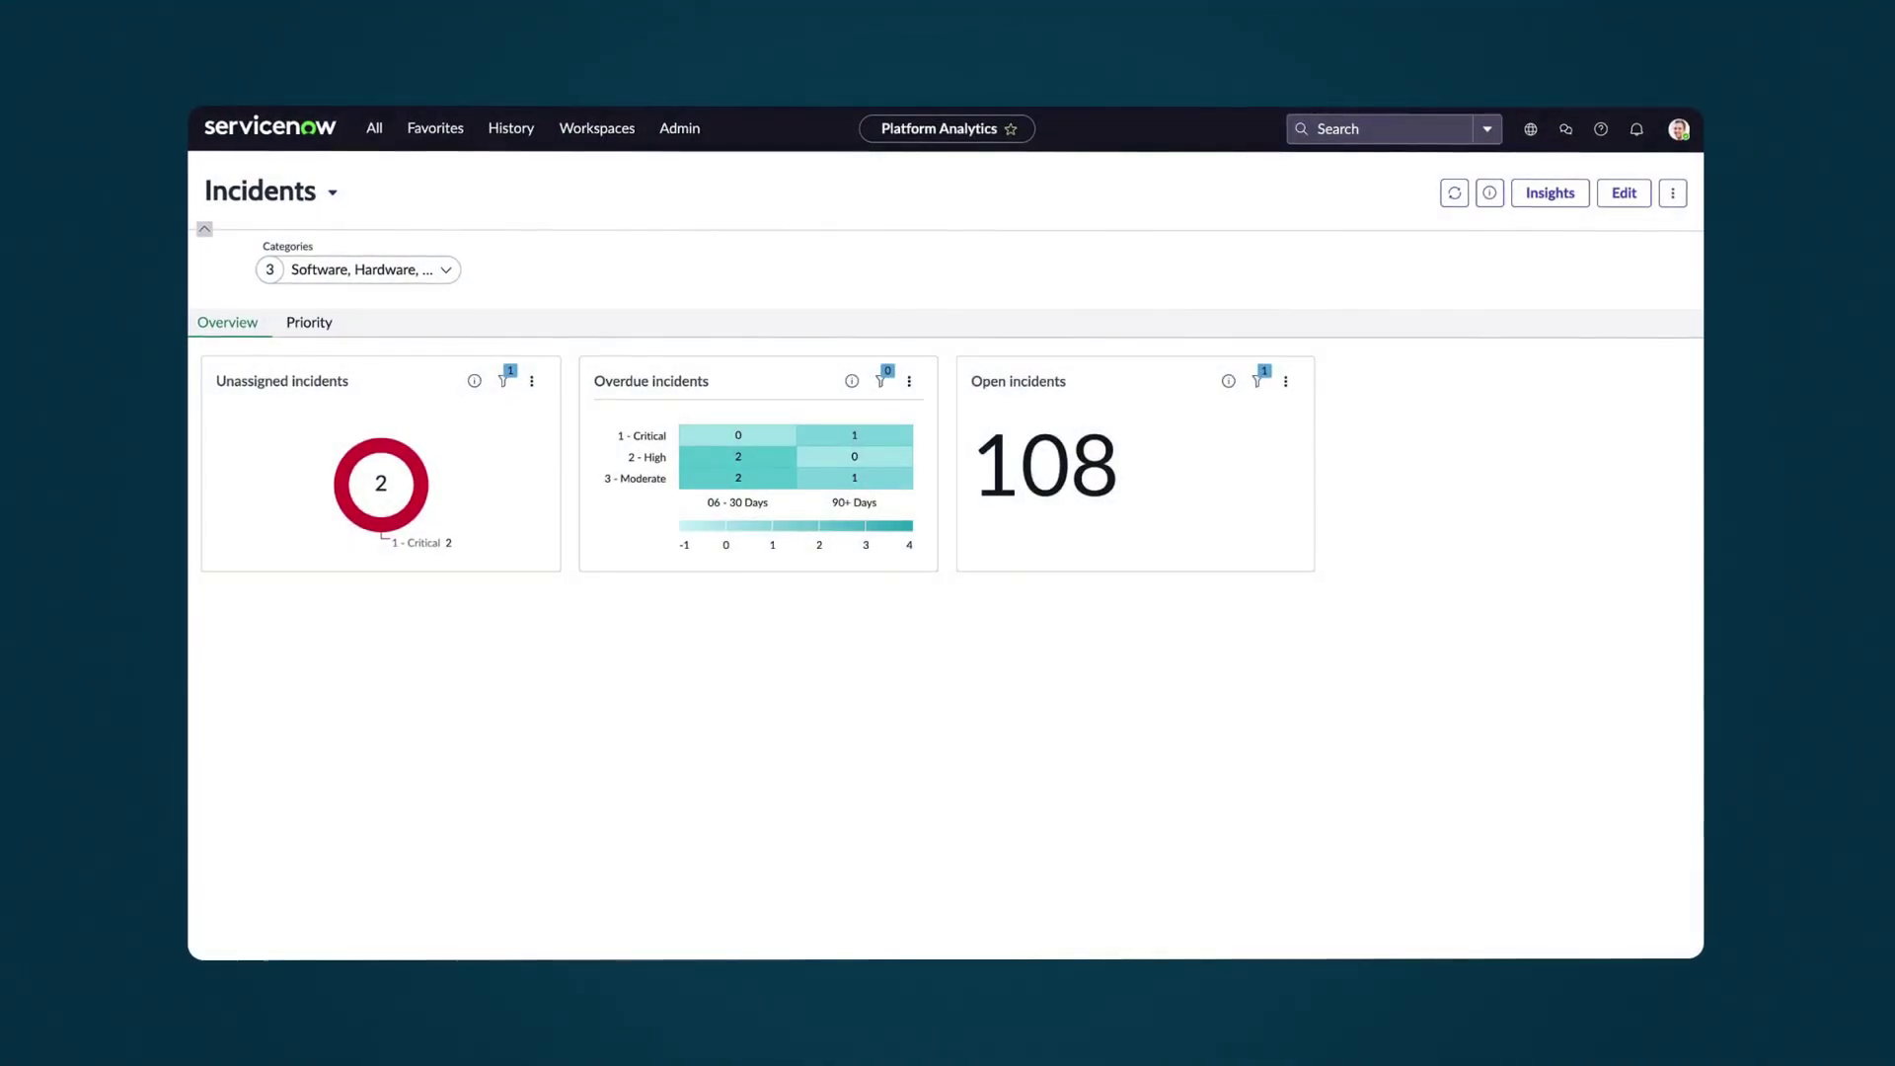